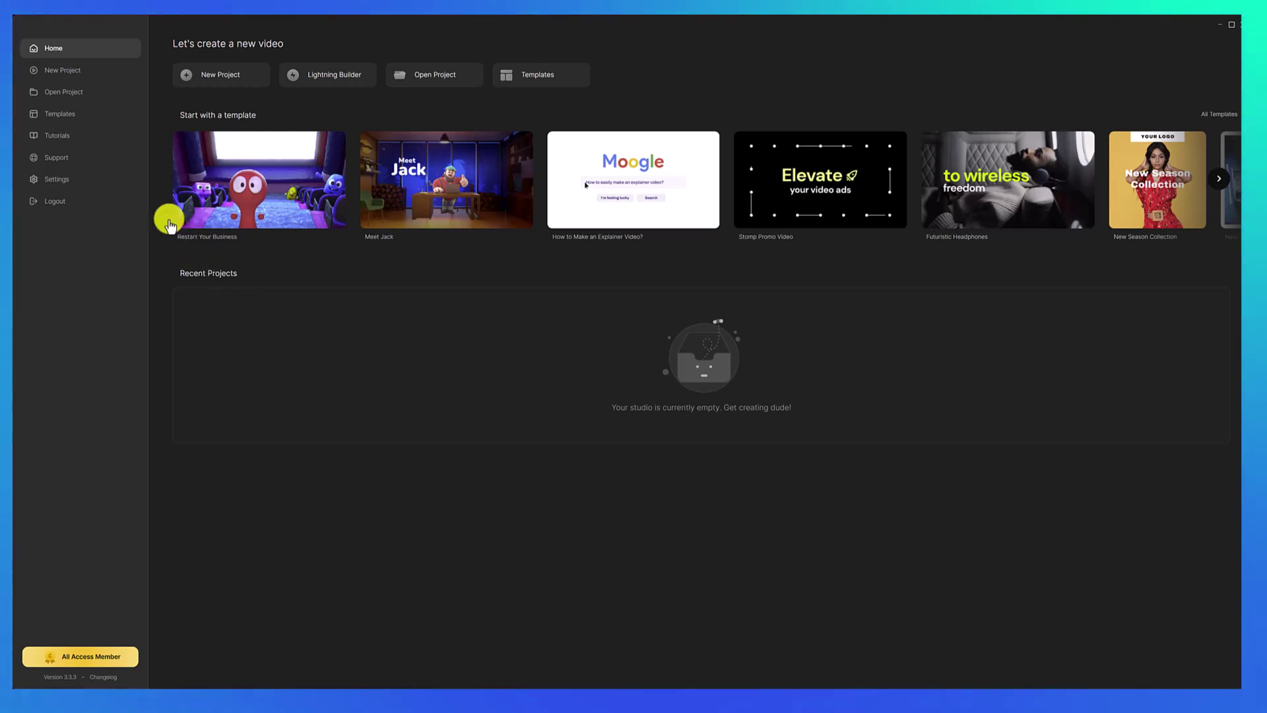
left_click(84, 72)
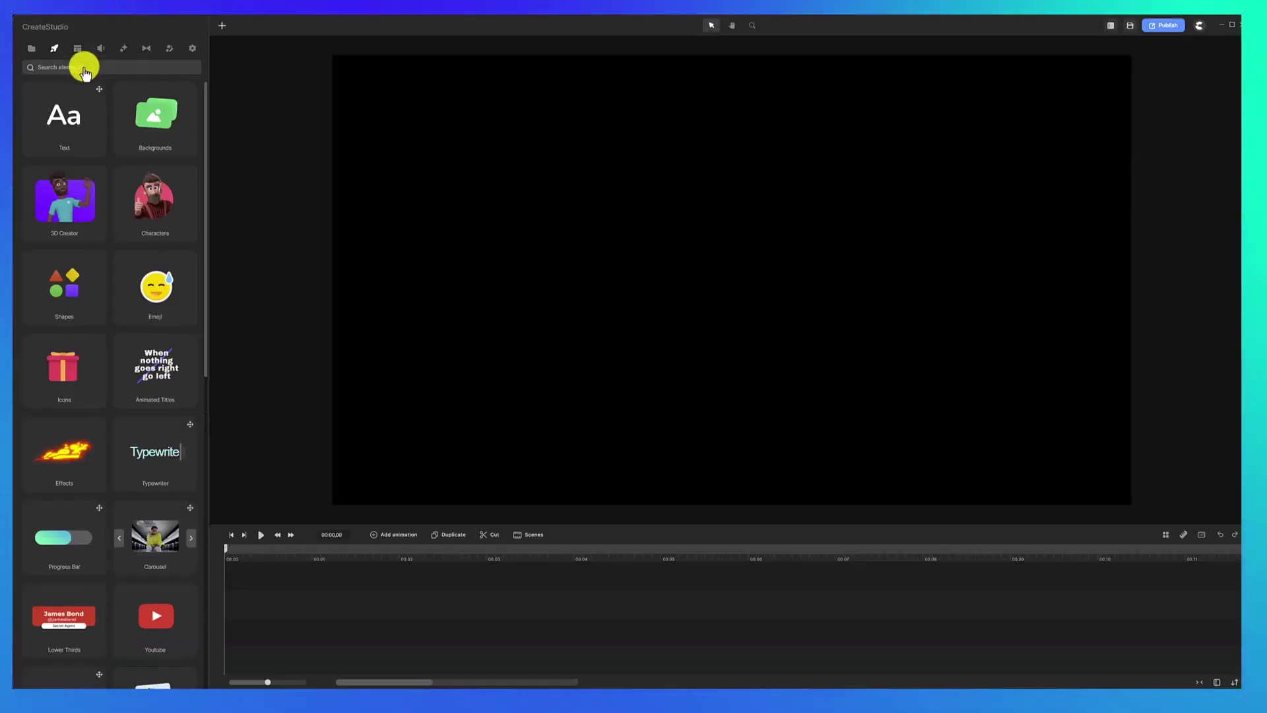
left_click(192, 50)
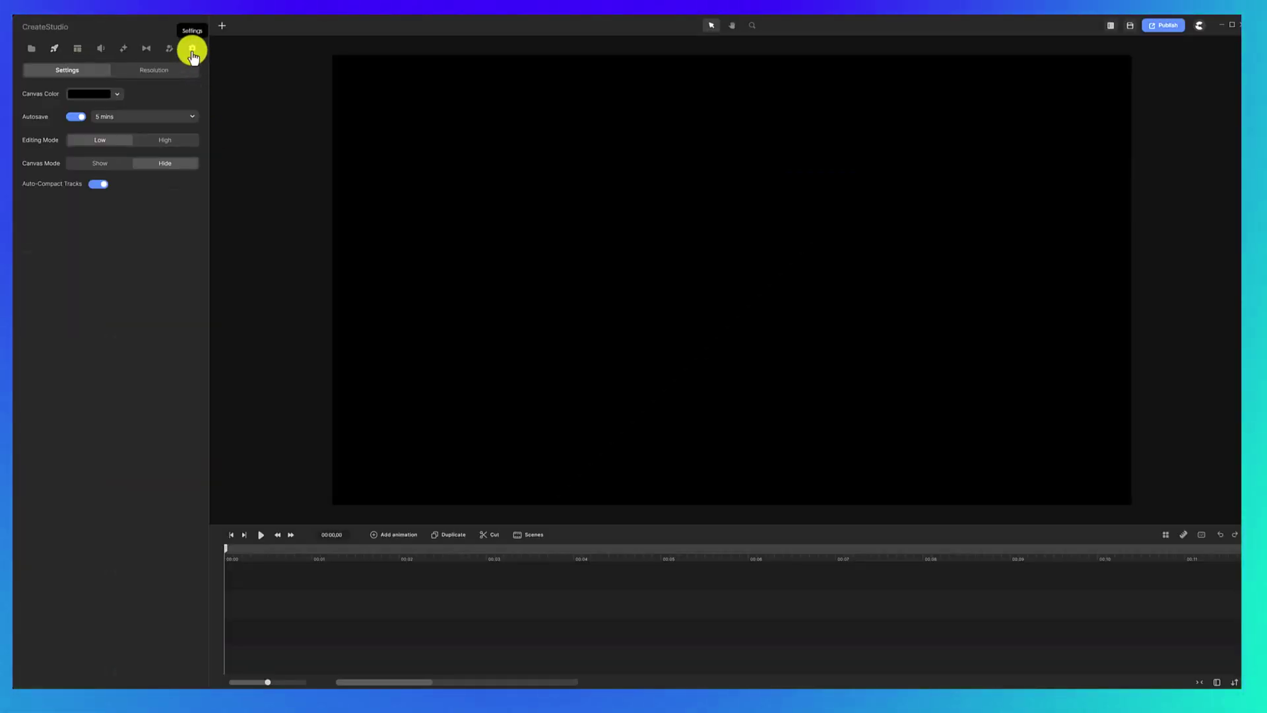
left_click(176, 72)
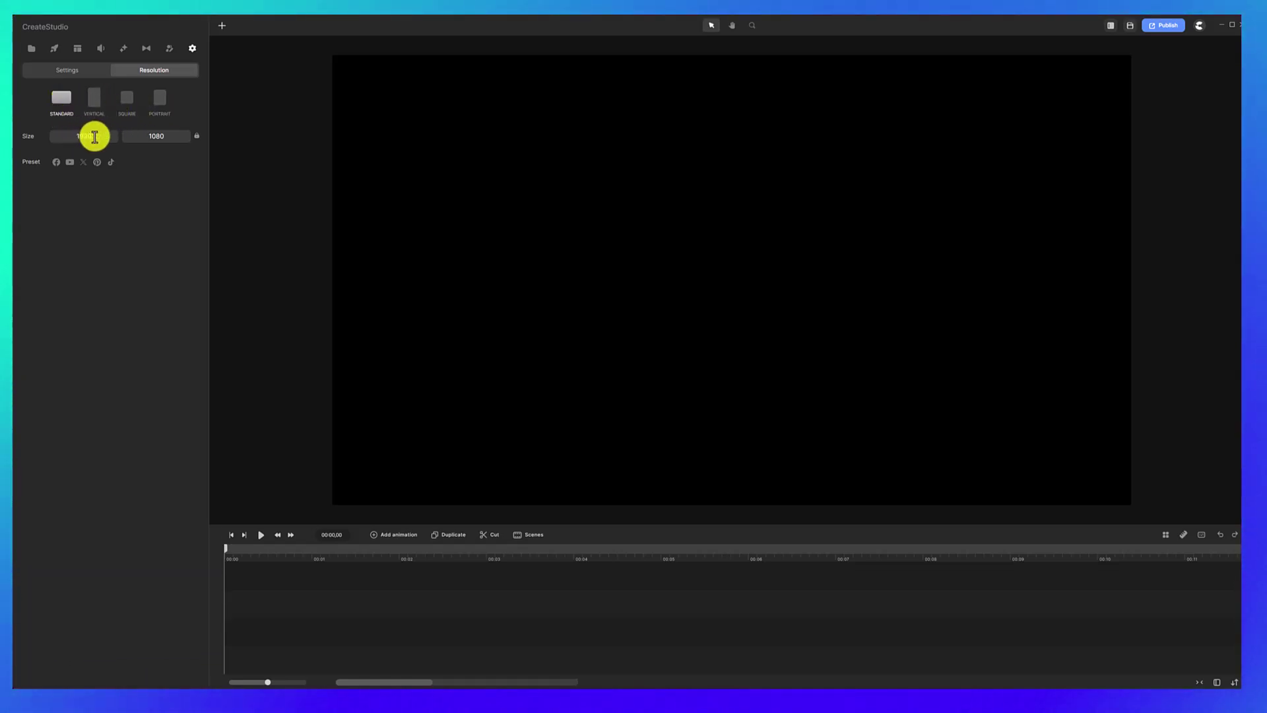
left_click(60, 71)
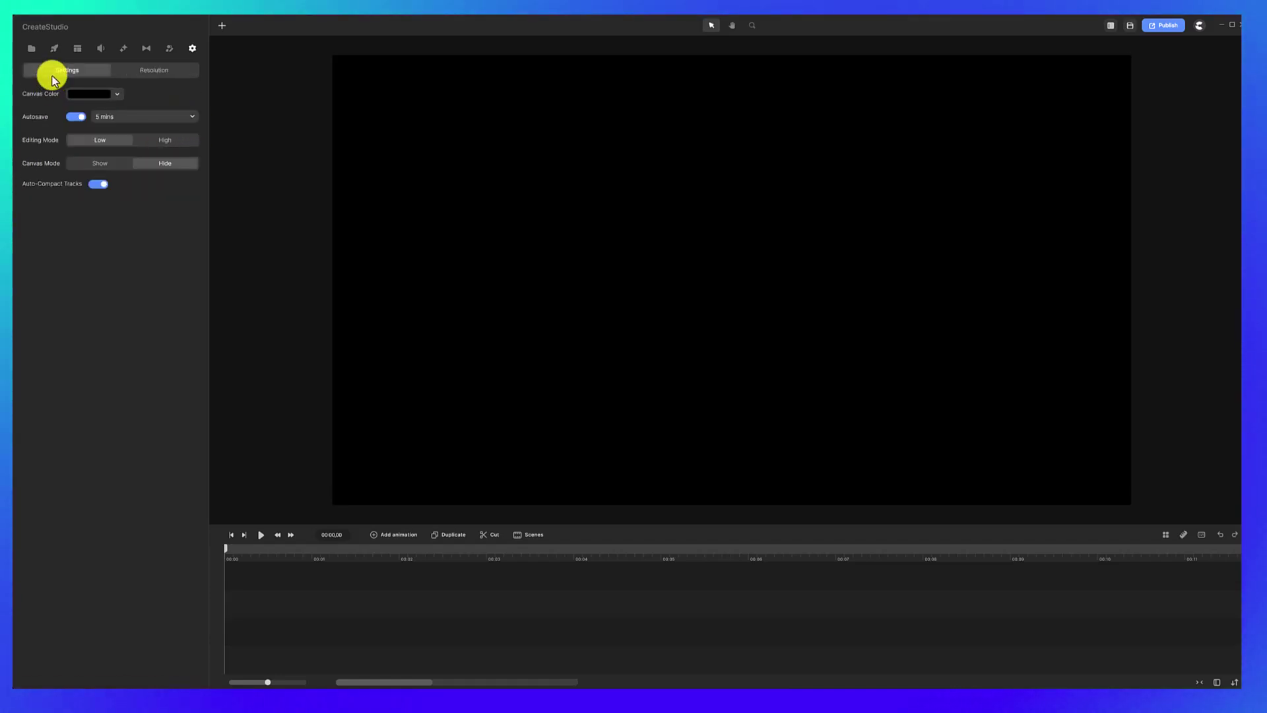
- Download the Whiteboard Brick Wall background and drag it onto the start of the timeline
left_click(55, 55)
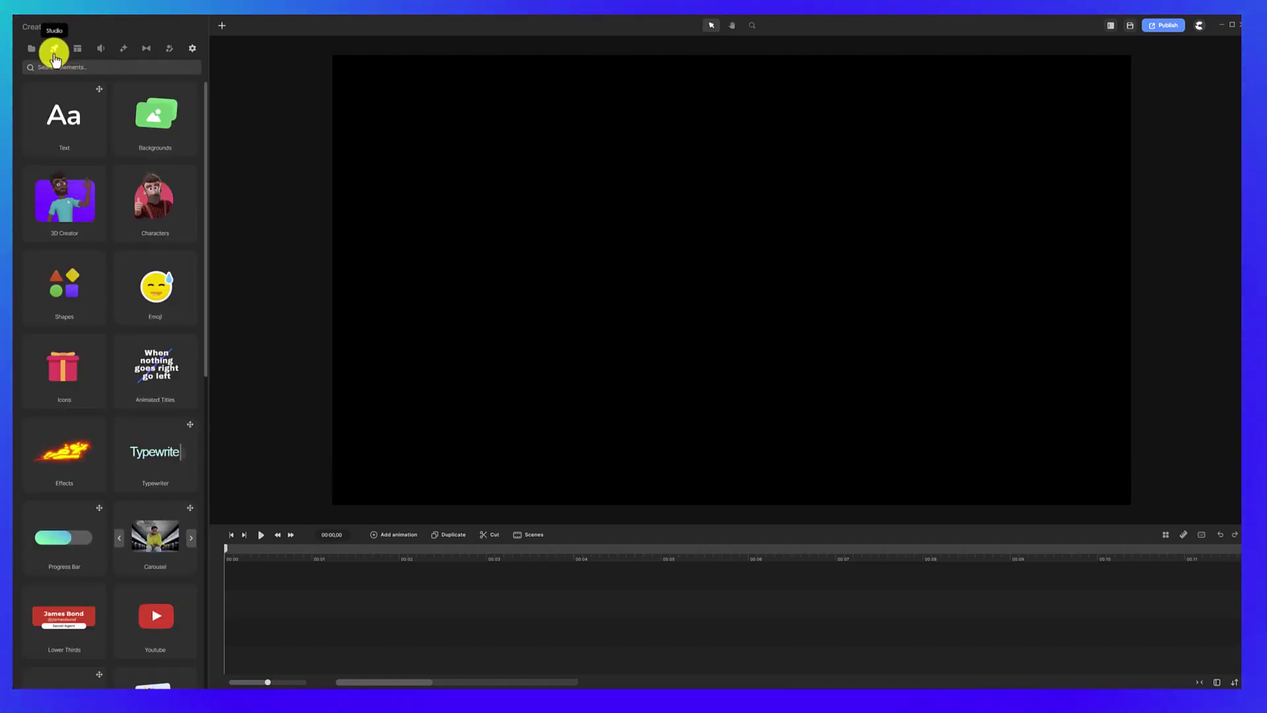
left_click(136, 117)
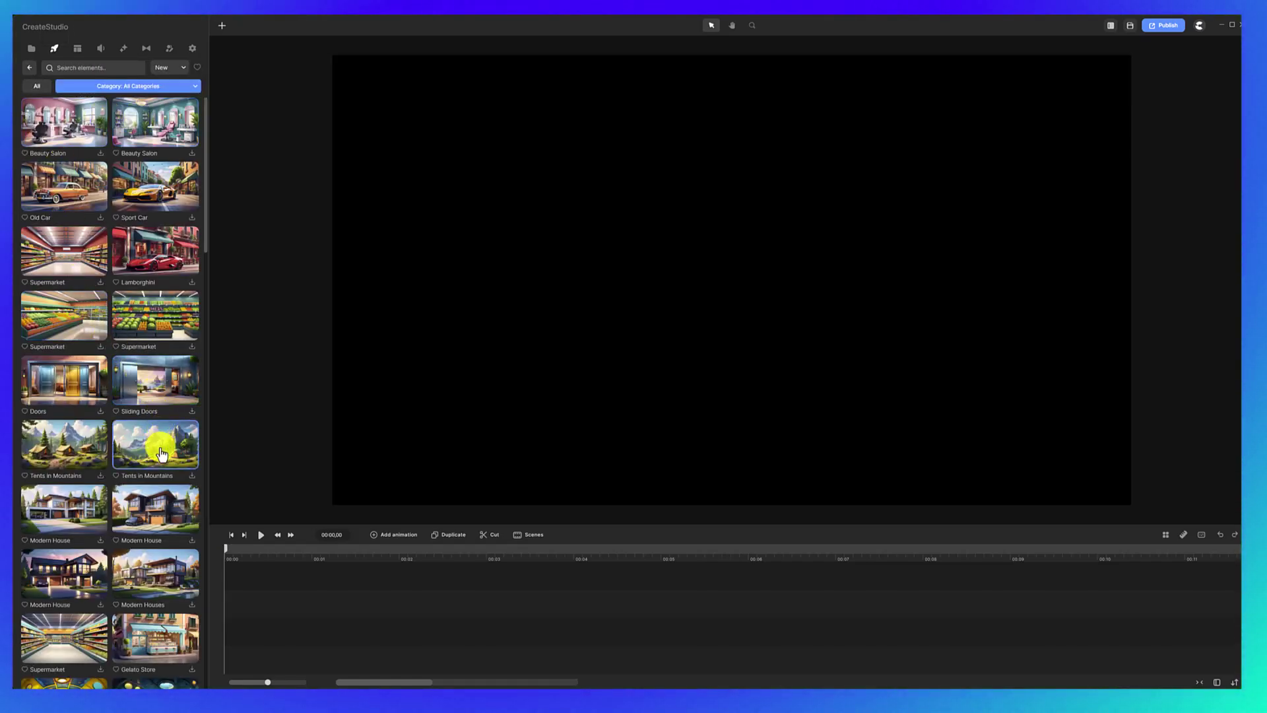
scroll(162, 453, "down", 15)
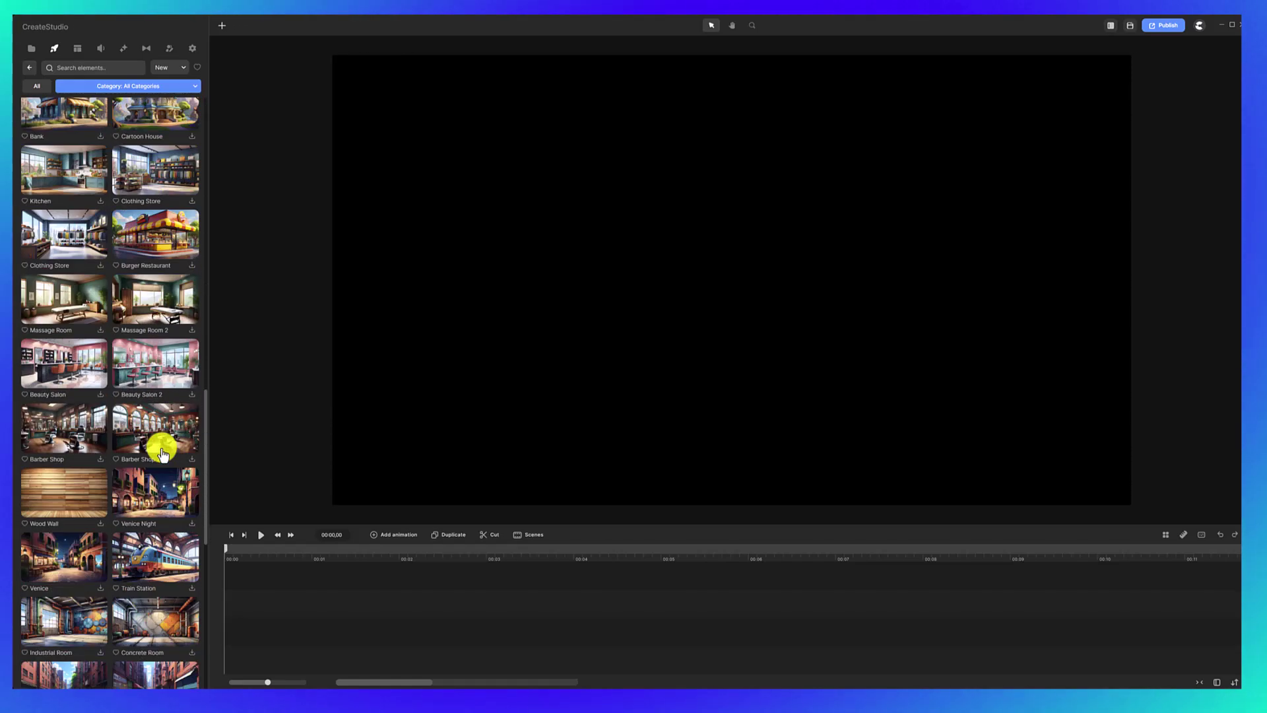
scroll(162, 452, "down", 10)
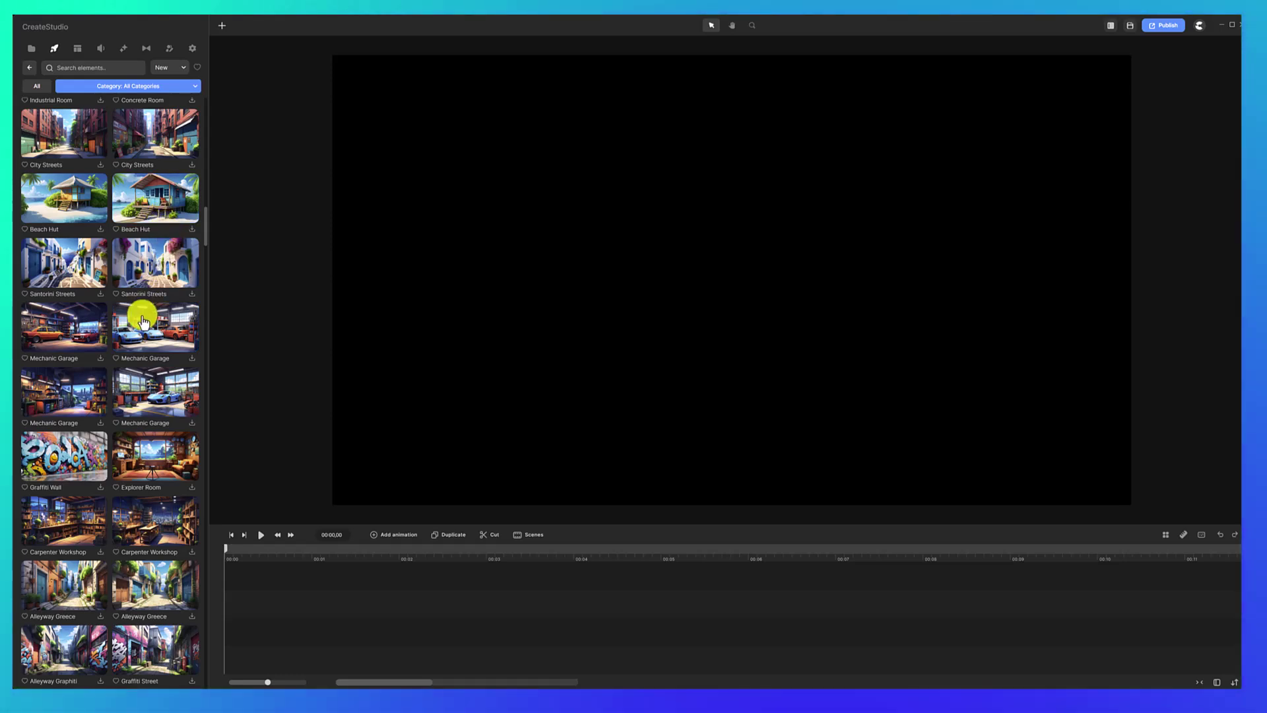
scroll(143, 322, "down", 10)
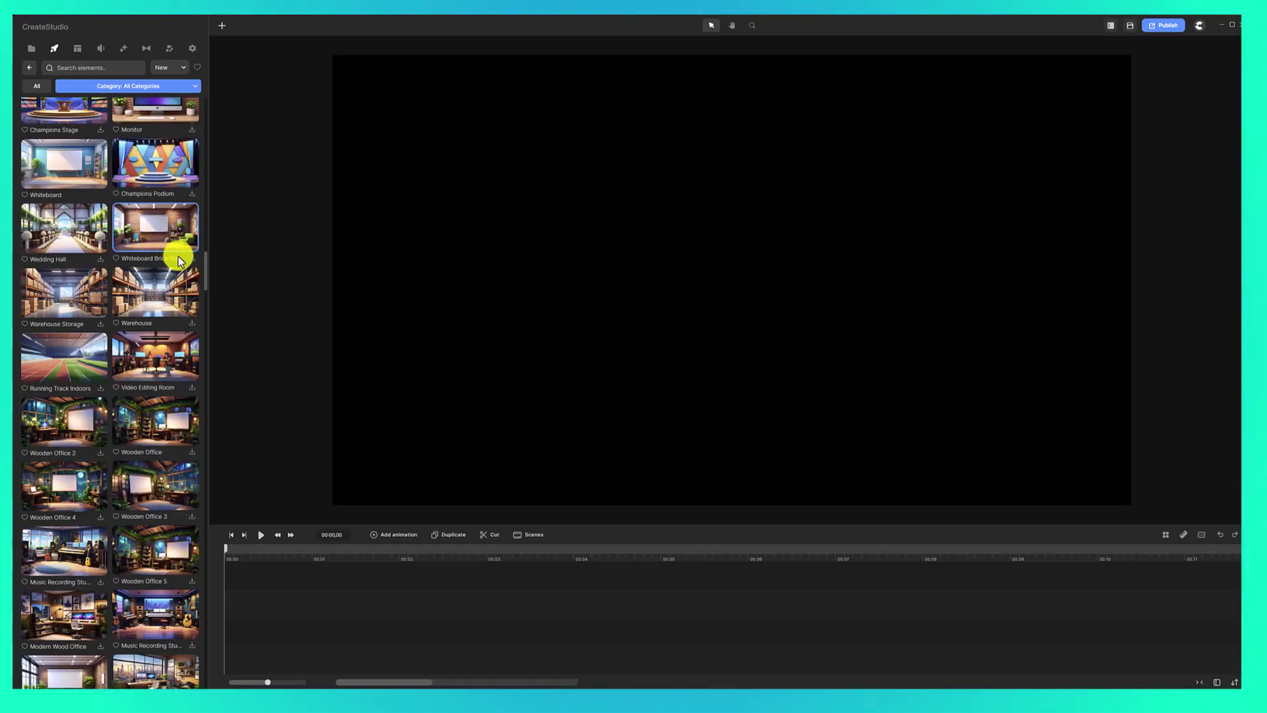
left_click(179, 256)
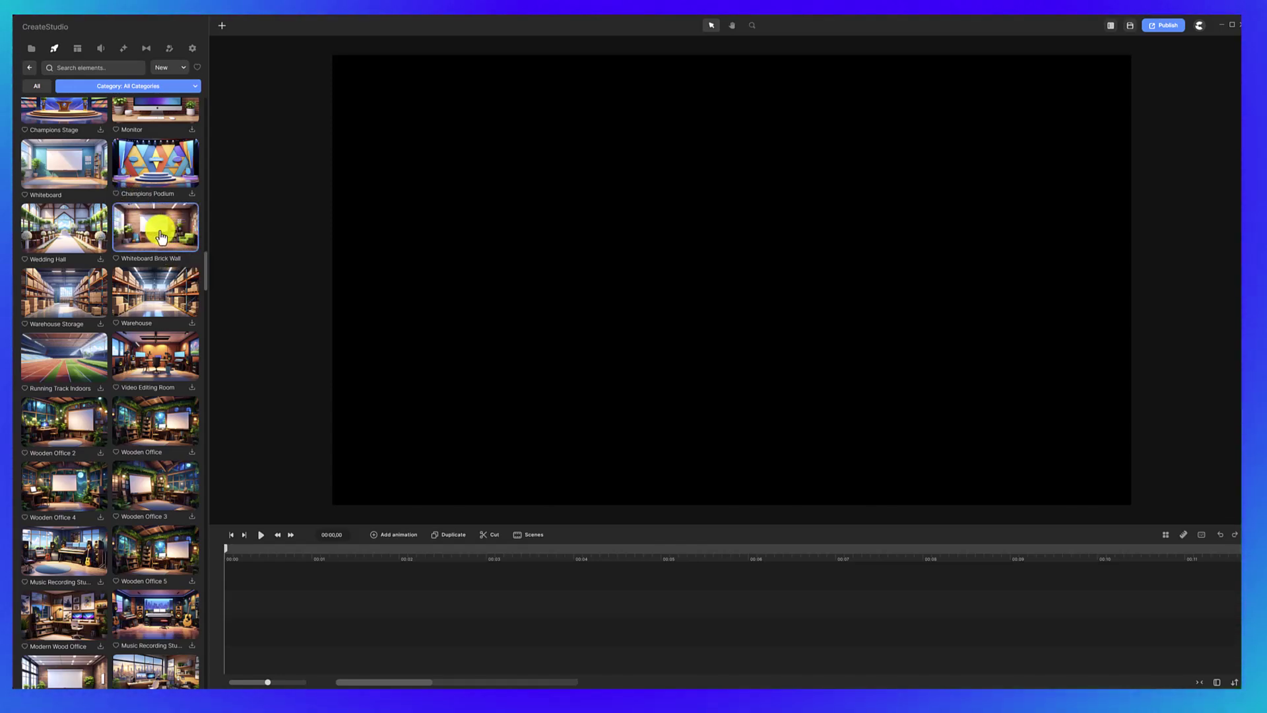
left_click_drag(161, 237, 240, 613)
scroll(182, 405, "down", 10)
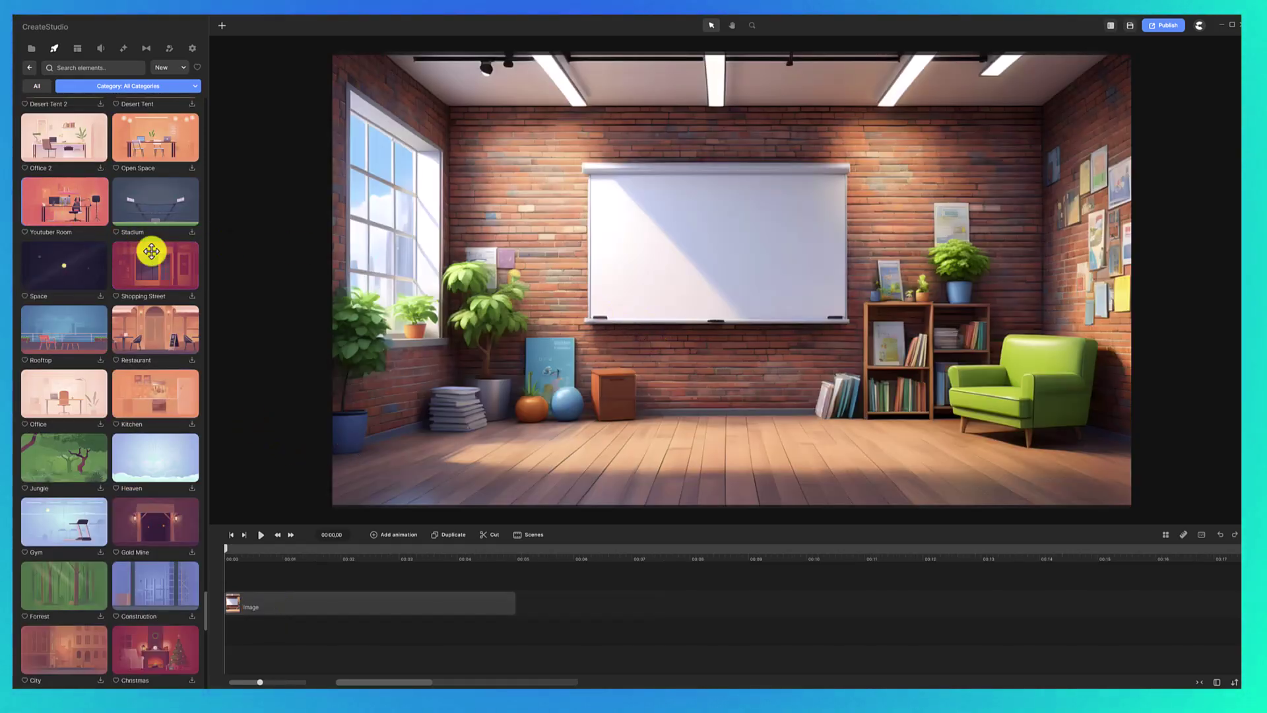
left_click_drag(152, 254, 538, 602)
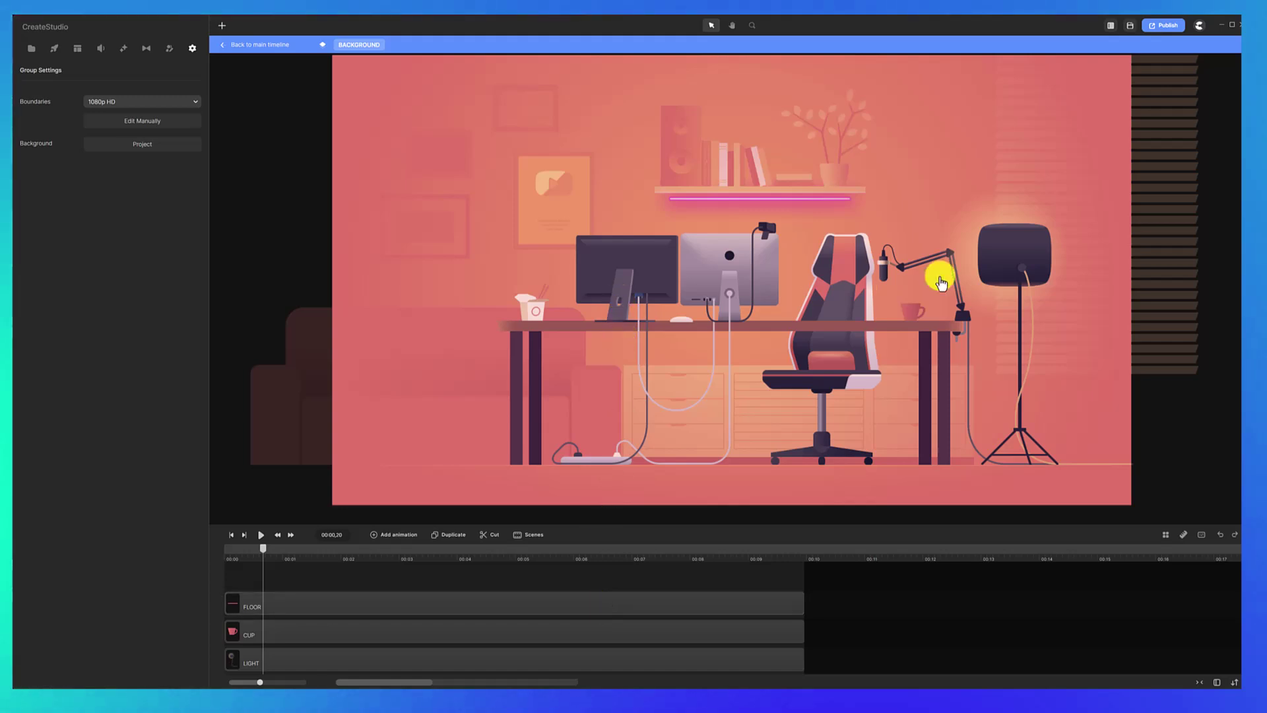
mouse_move(989, 264)
left_mouse_down()
mouse_move(1052, 266)
mouse_move(1009, 267)
left_mouse_up()
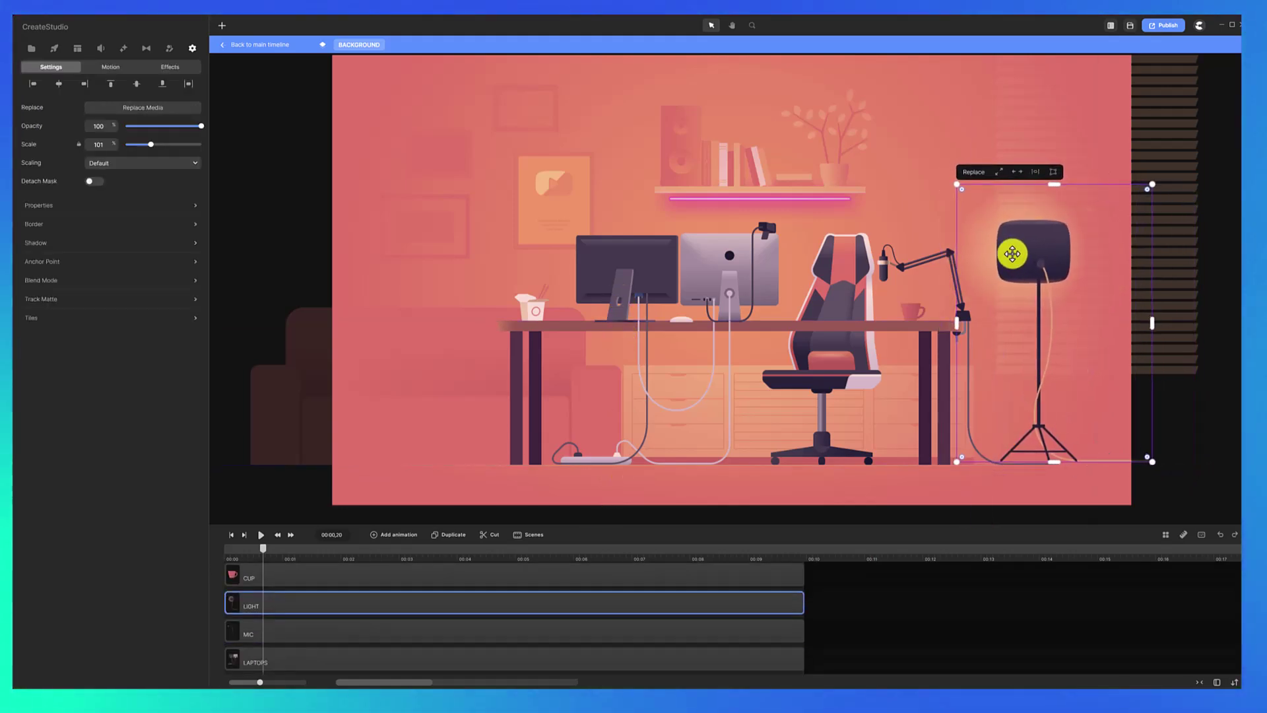
left_click(851, 274)
mouse_move(851, 273)
left_mouse_down()
mouse_move(858, 204)
mouse_move(919, 260)
mouse_move(859, 261)
left_mouse_up()
key("Delete")
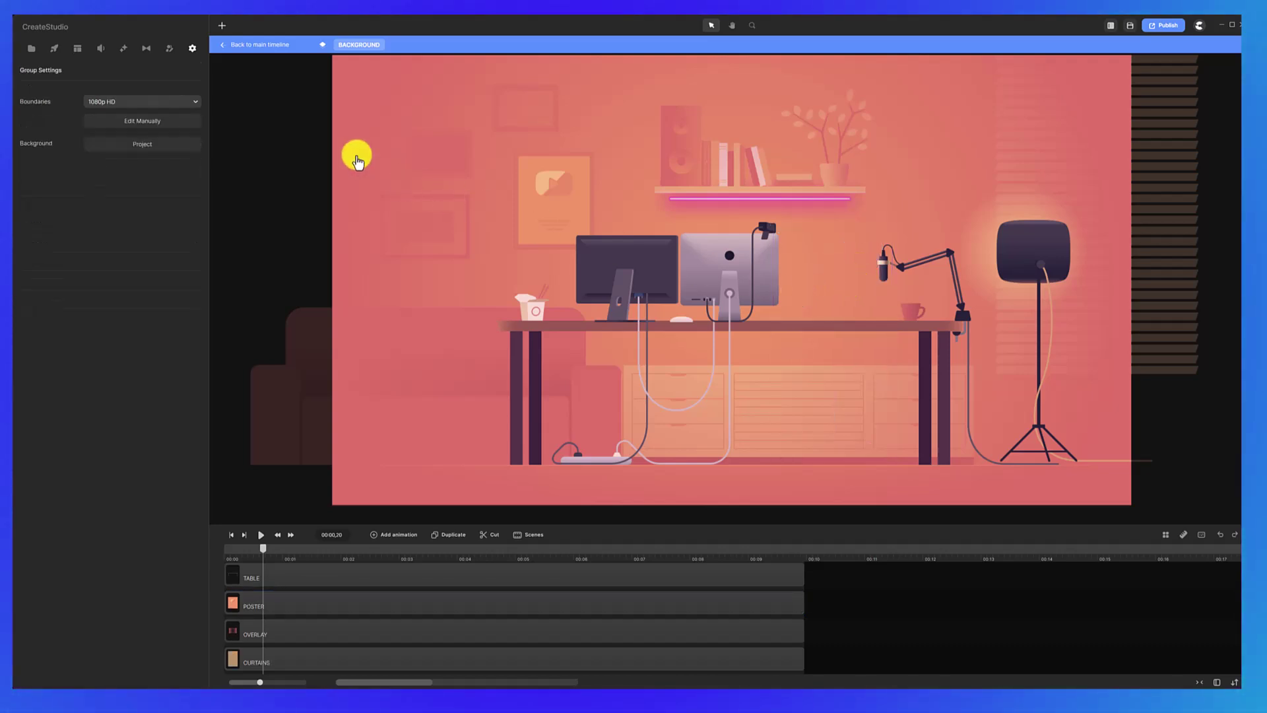
left_click(247, 45)
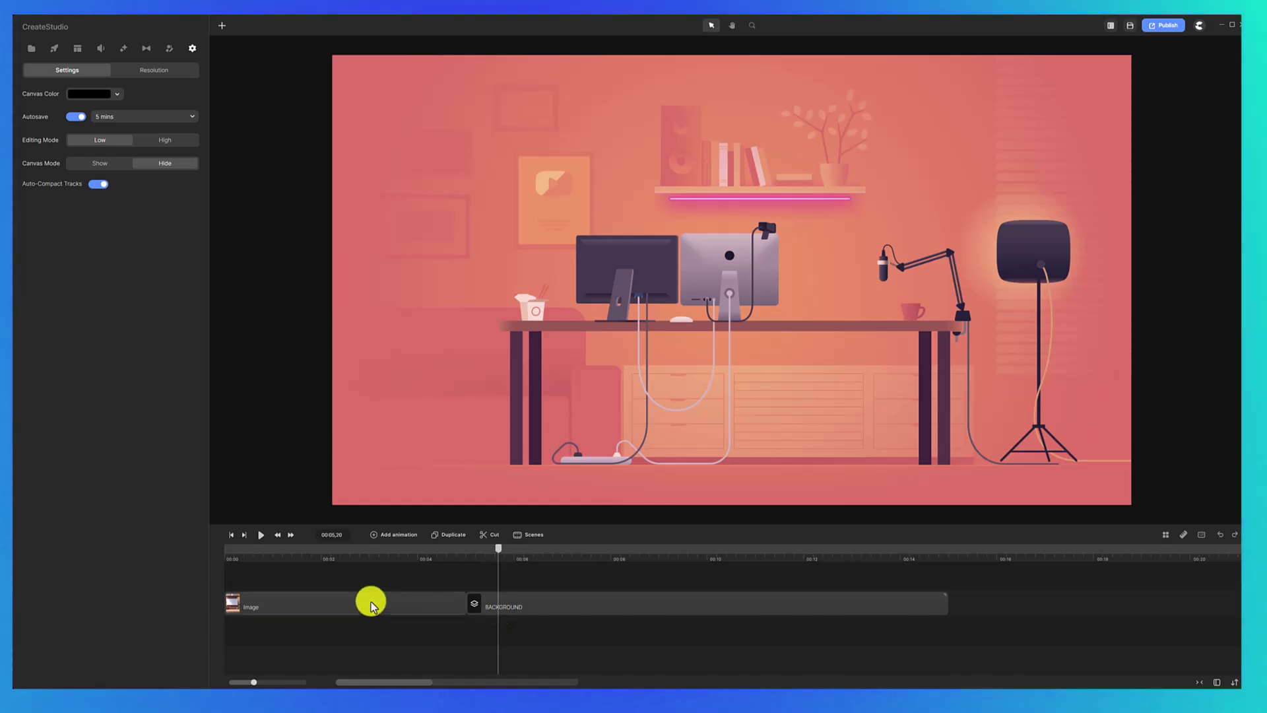
left_click(495, 606)
key("Delete")
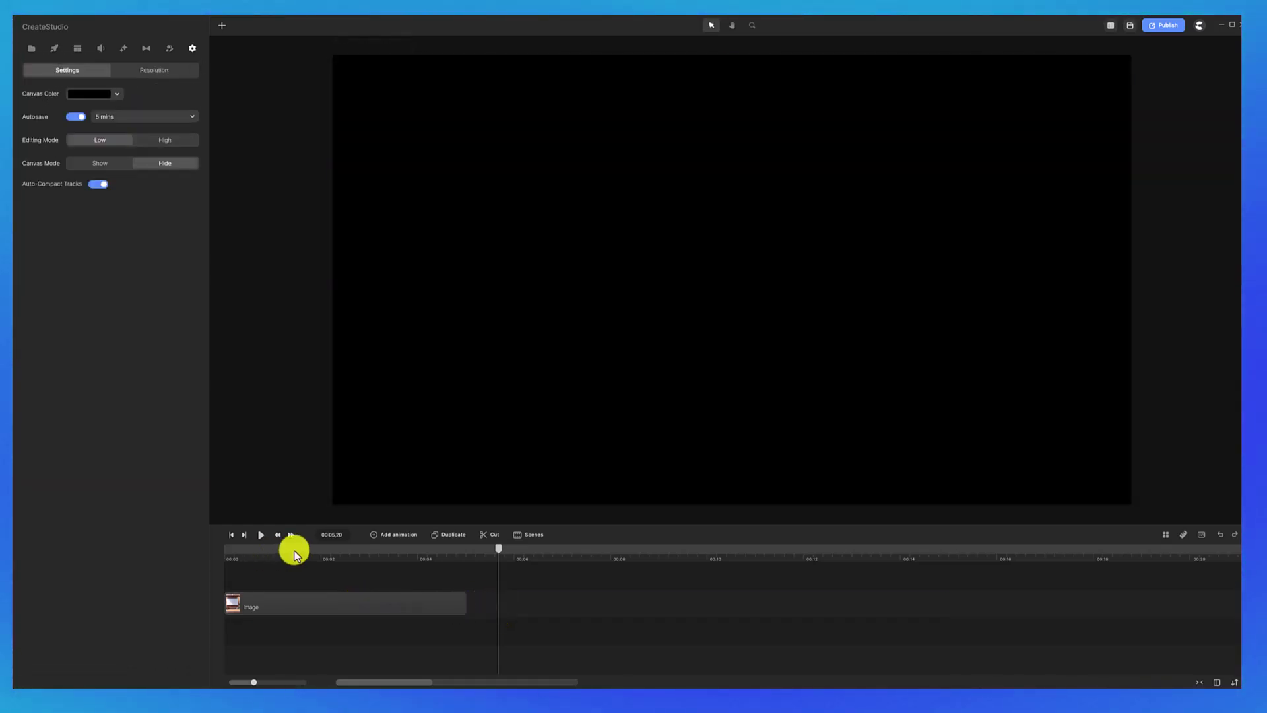
left_click(291, 547)
- Add the 3D character Lenka to the timeline, enlarge her in the room, and rotate her to check her pose
left_click(54, 48)
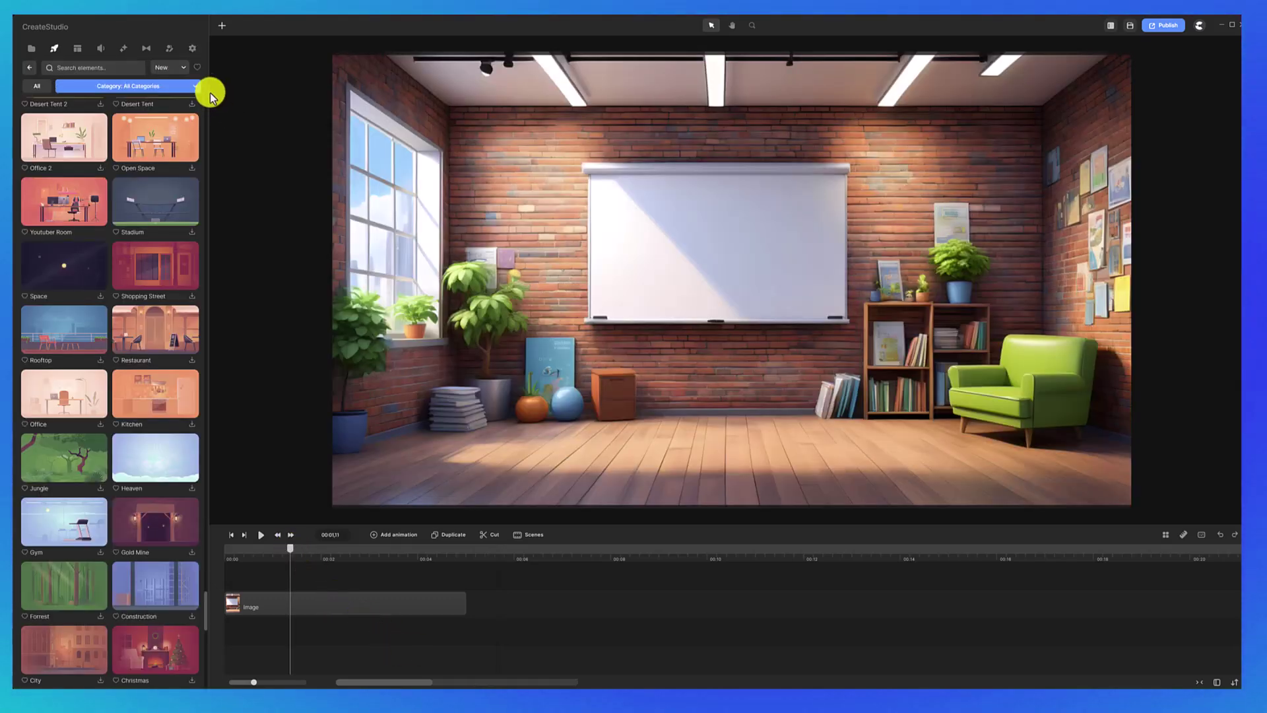
left_click(169, 50)
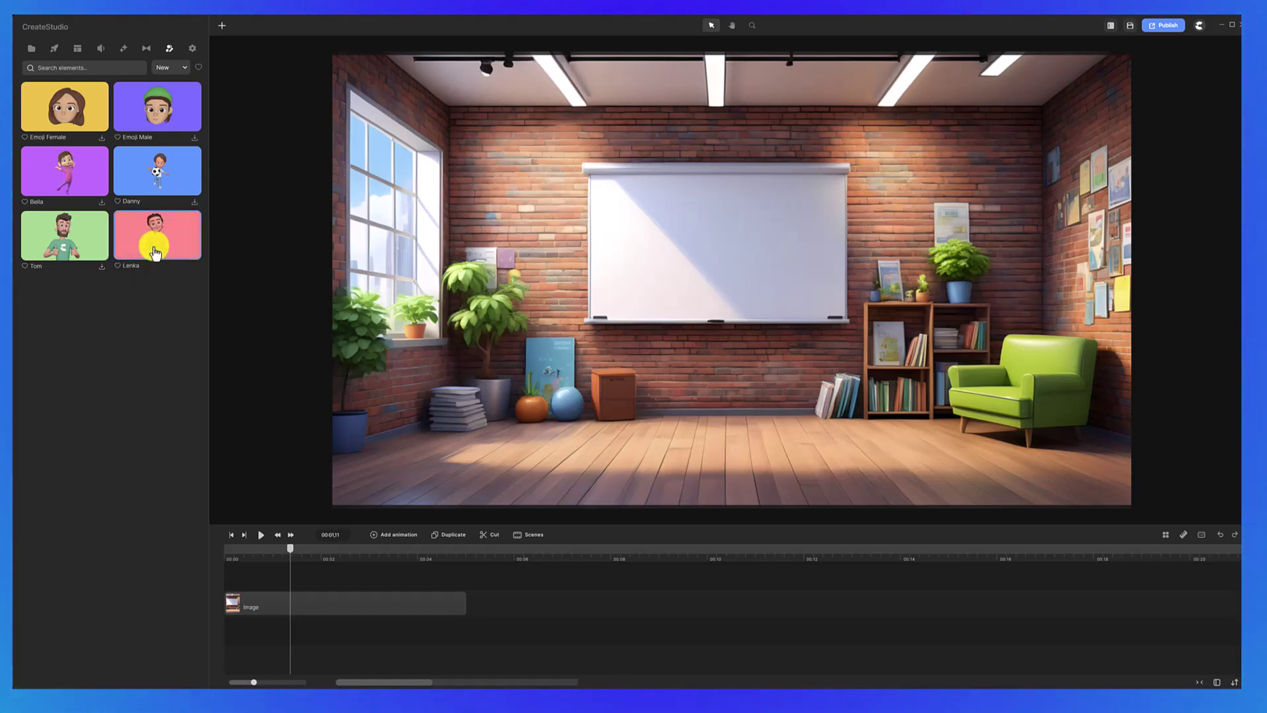
left_click_drag(154, 245, 237, 582)
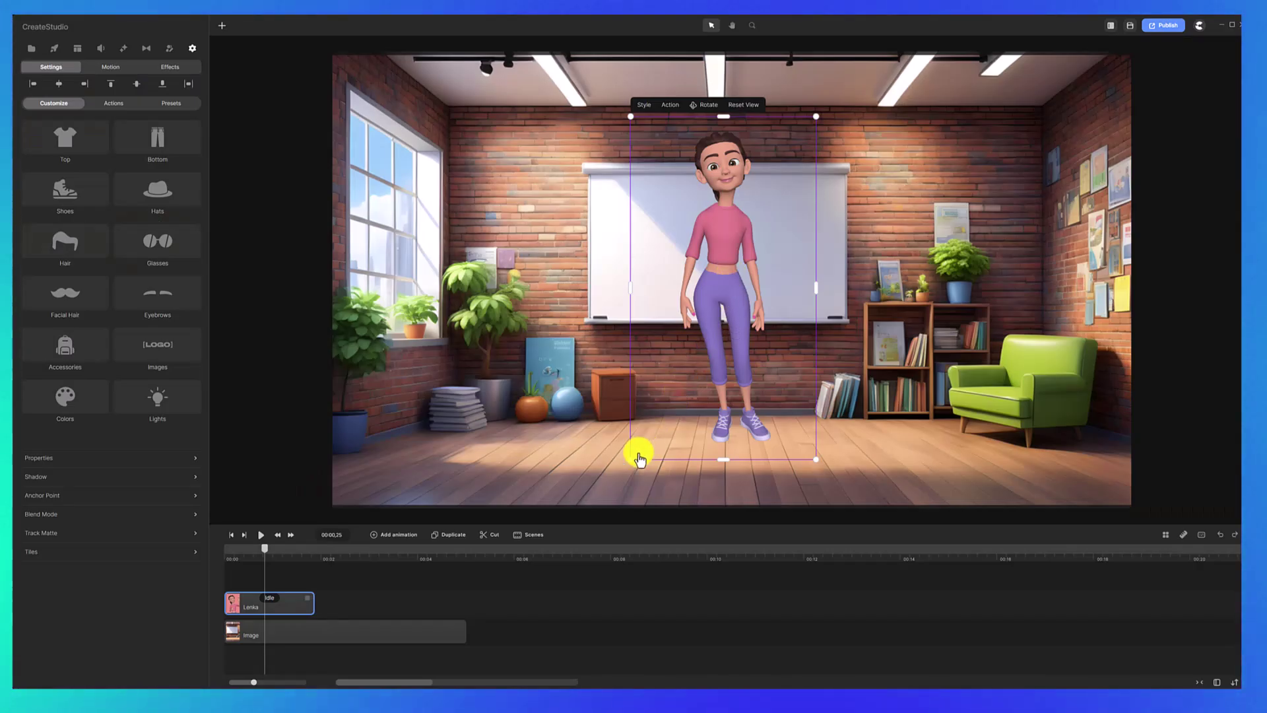
left_click_drag(632, 458, 523, 600)
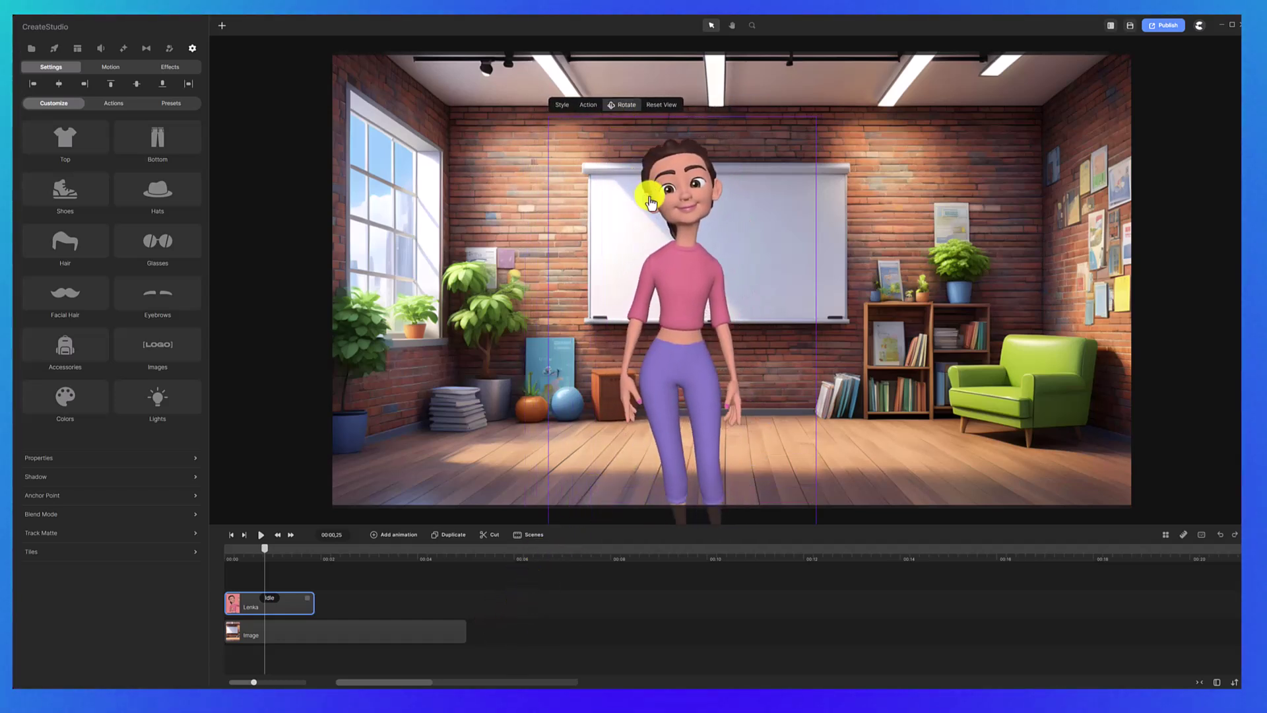
mouse_move(650, 201)
left_mouse_down()
mouse_move(741, 185)
mouse_move(671, 194)
mouse_move(560, 170)
mouse_move(585, 204)
mouse_move(653, 204)
left_mouse_up()
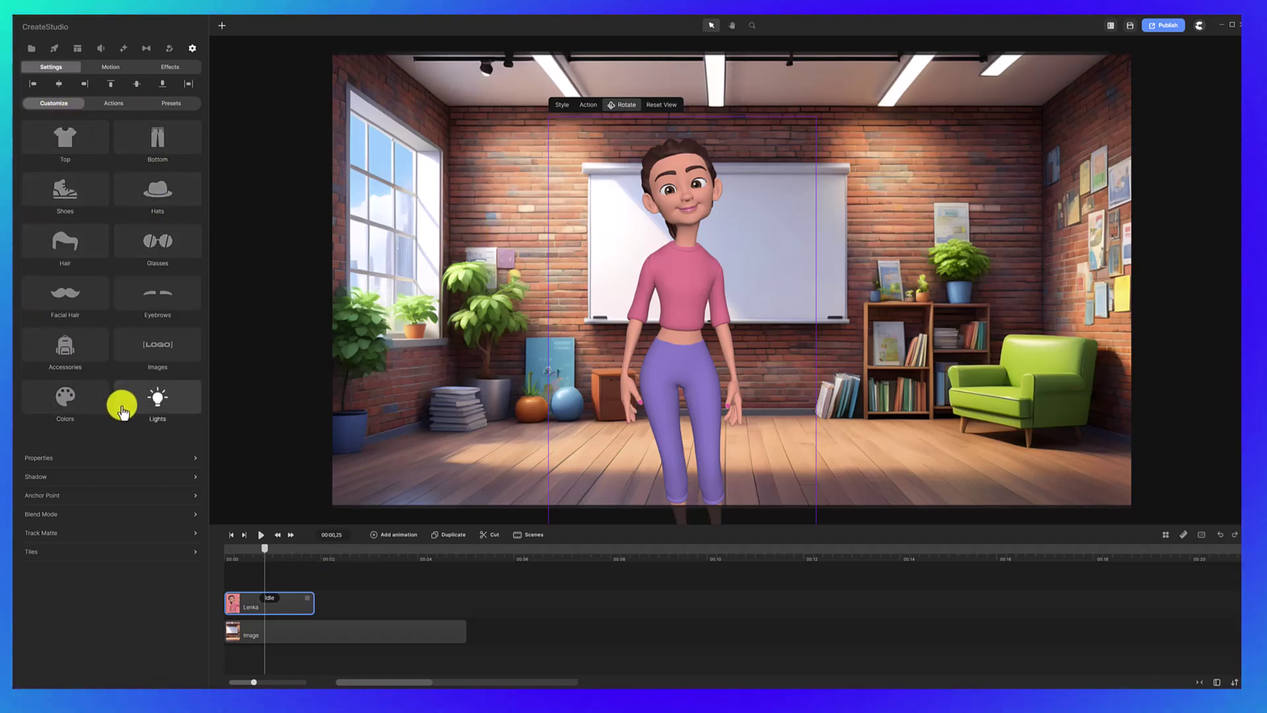
- Give Lenka the Long Base 2 wavy hairstyle
left_click(80, 246)
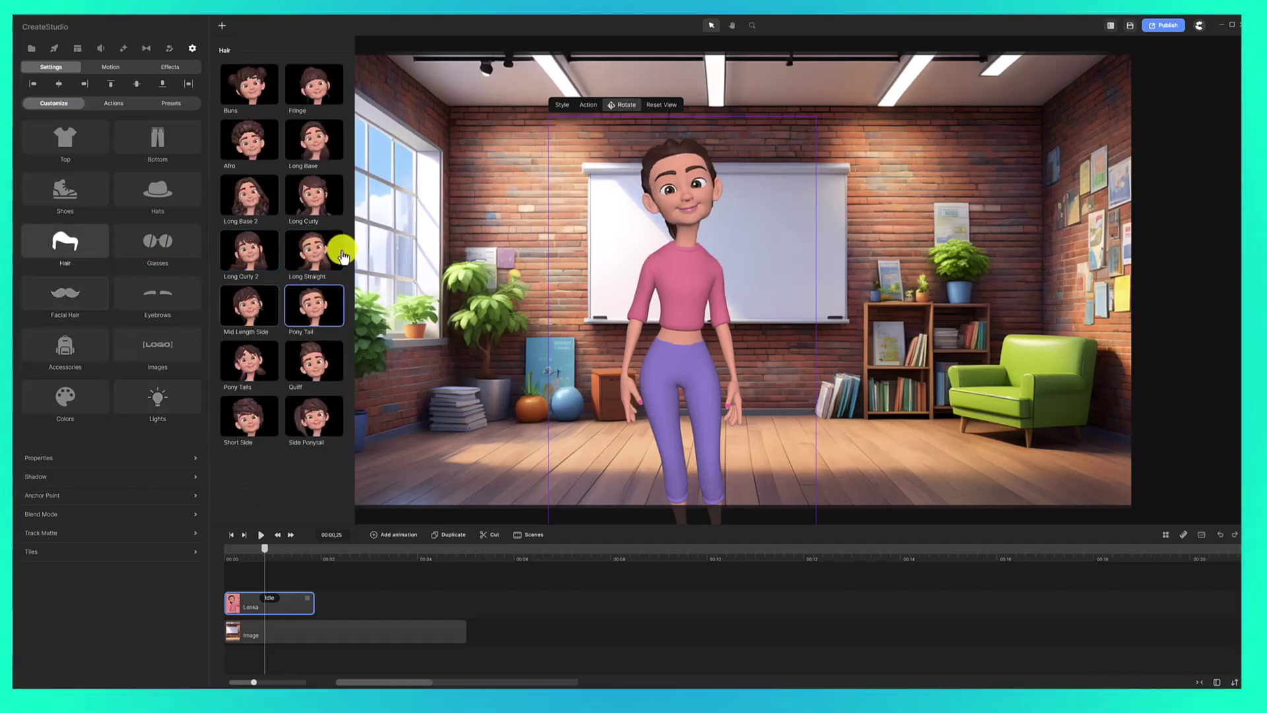
left_click(656, 201)
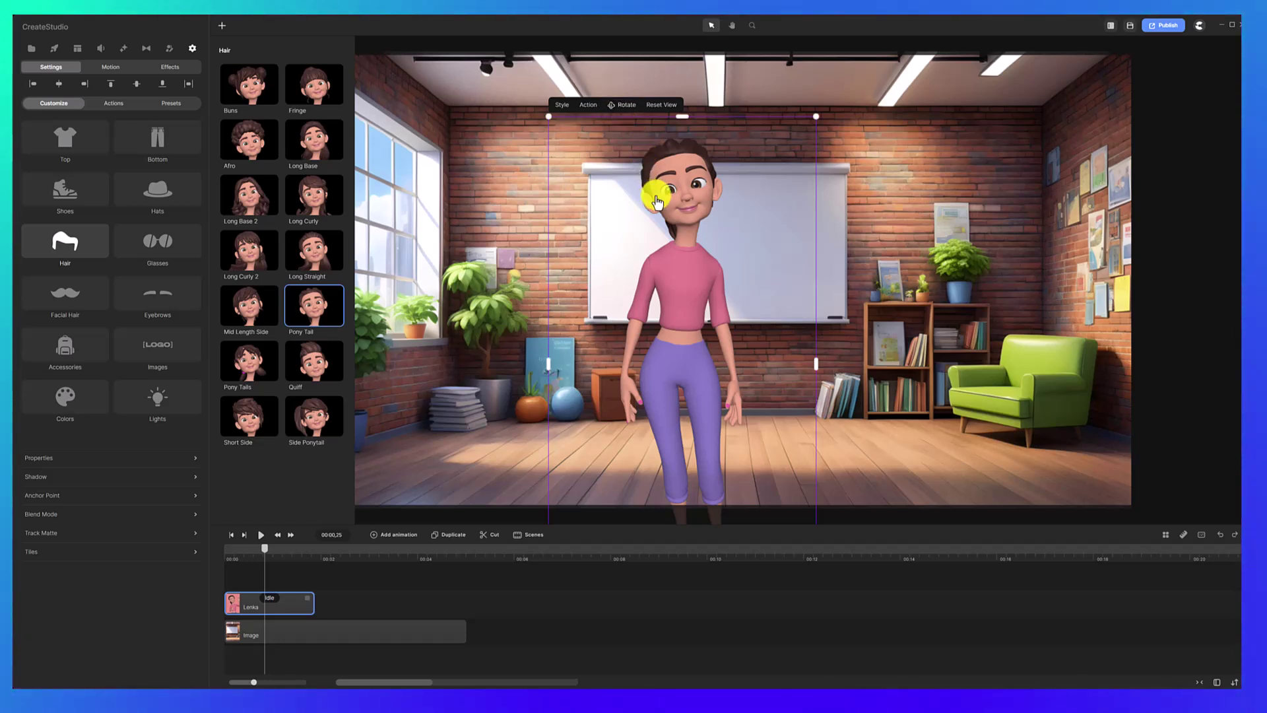
left_click_drag(657, 201, 628, 198)
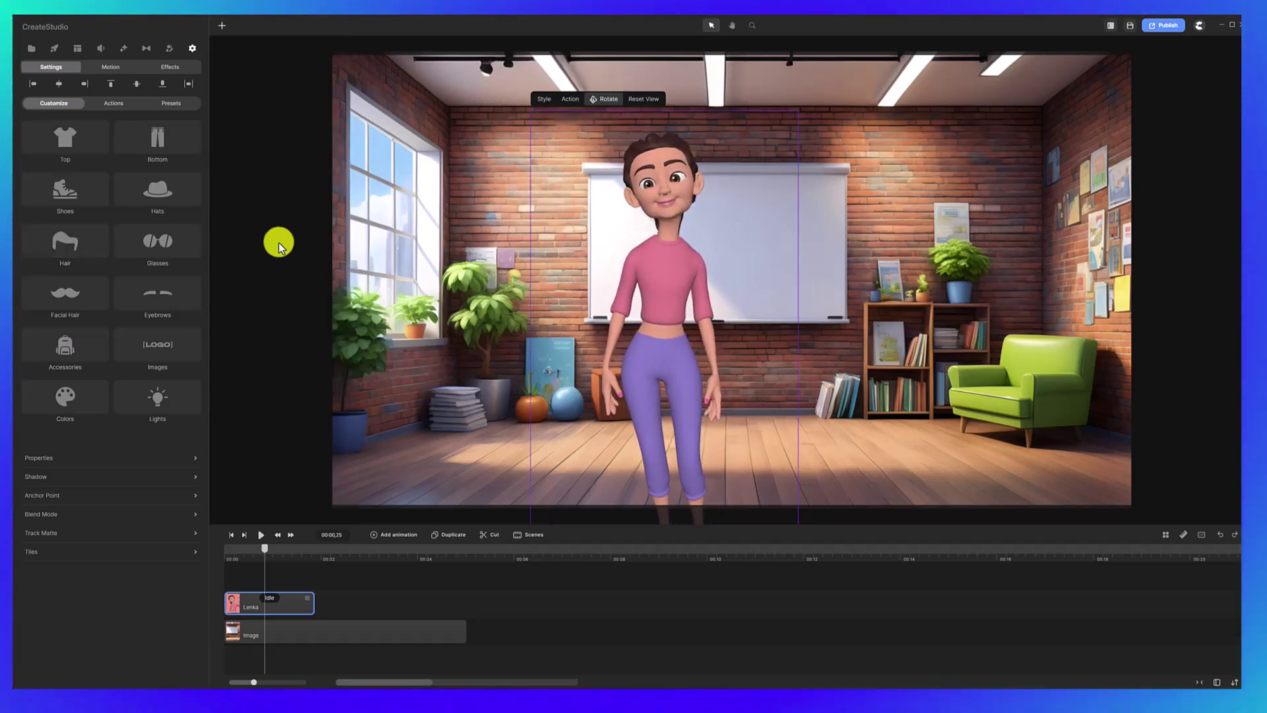
left_click(65, 243)
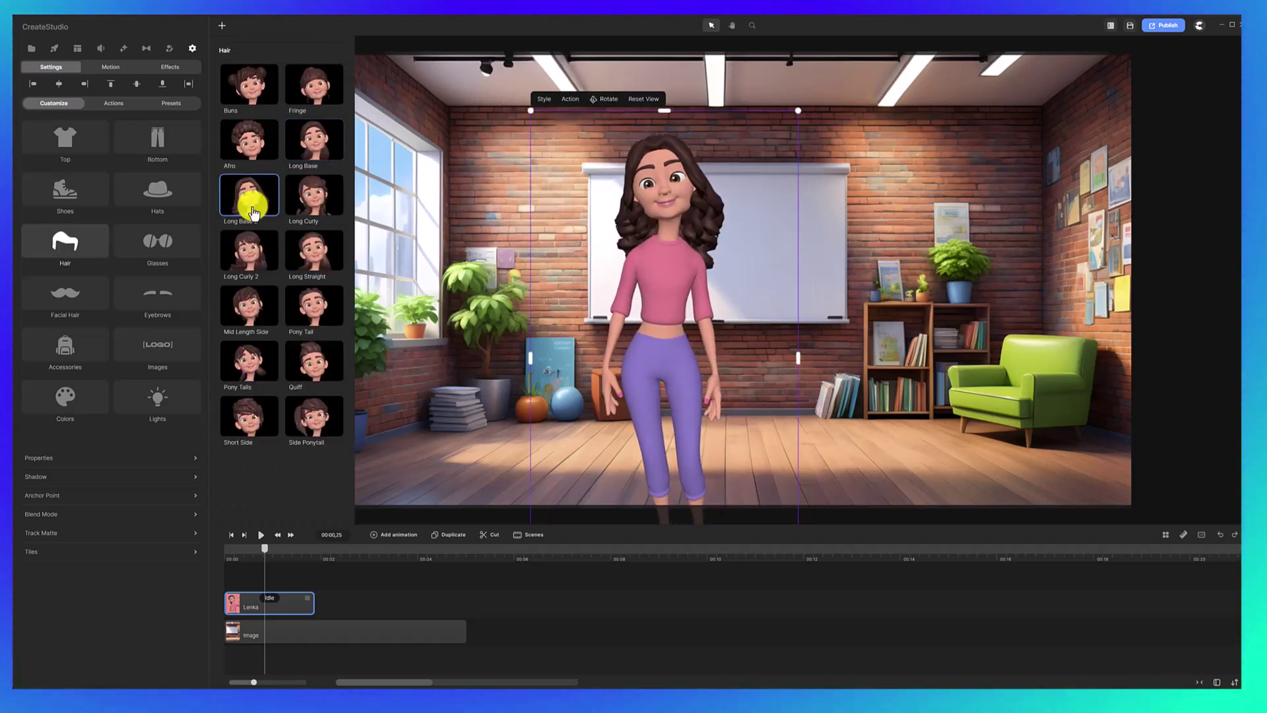
left_click(253, 211)
- Dress Lenka in the plain TShirt top and grey Jeans Mid trousers
left_click(73, 148)
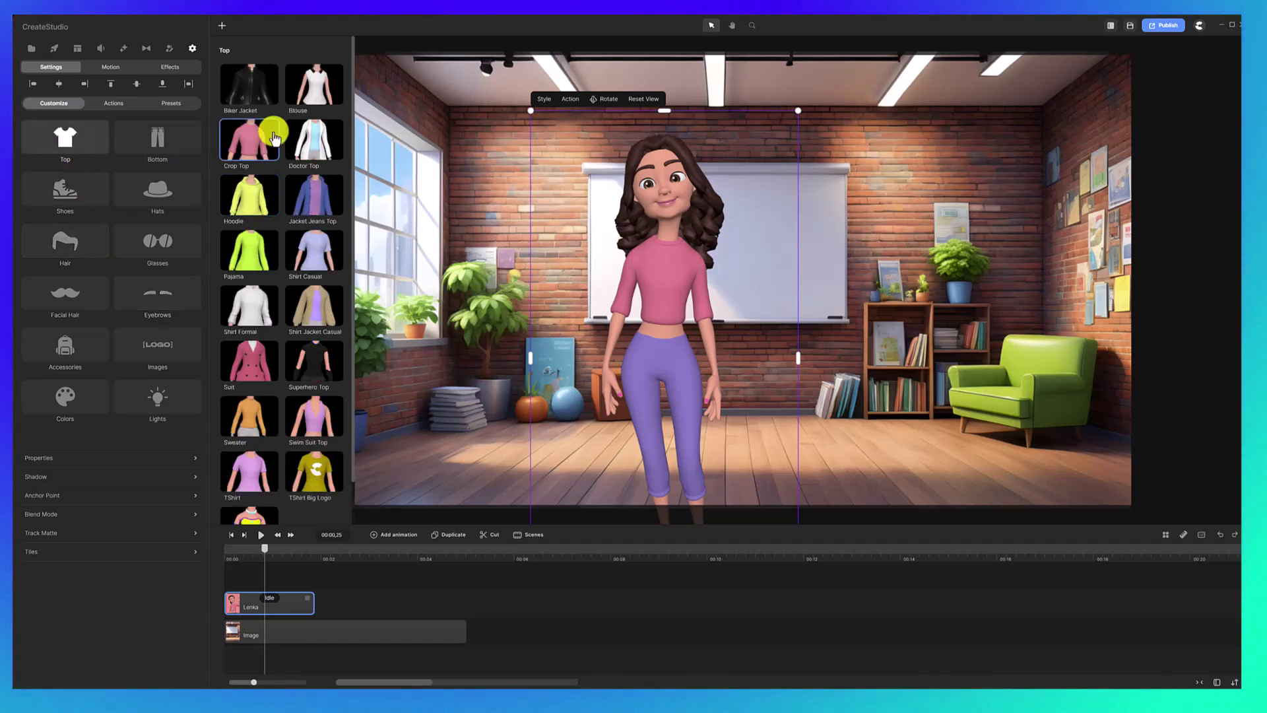
scroll(310, 440, "down", 1)
left_click(311, 440)
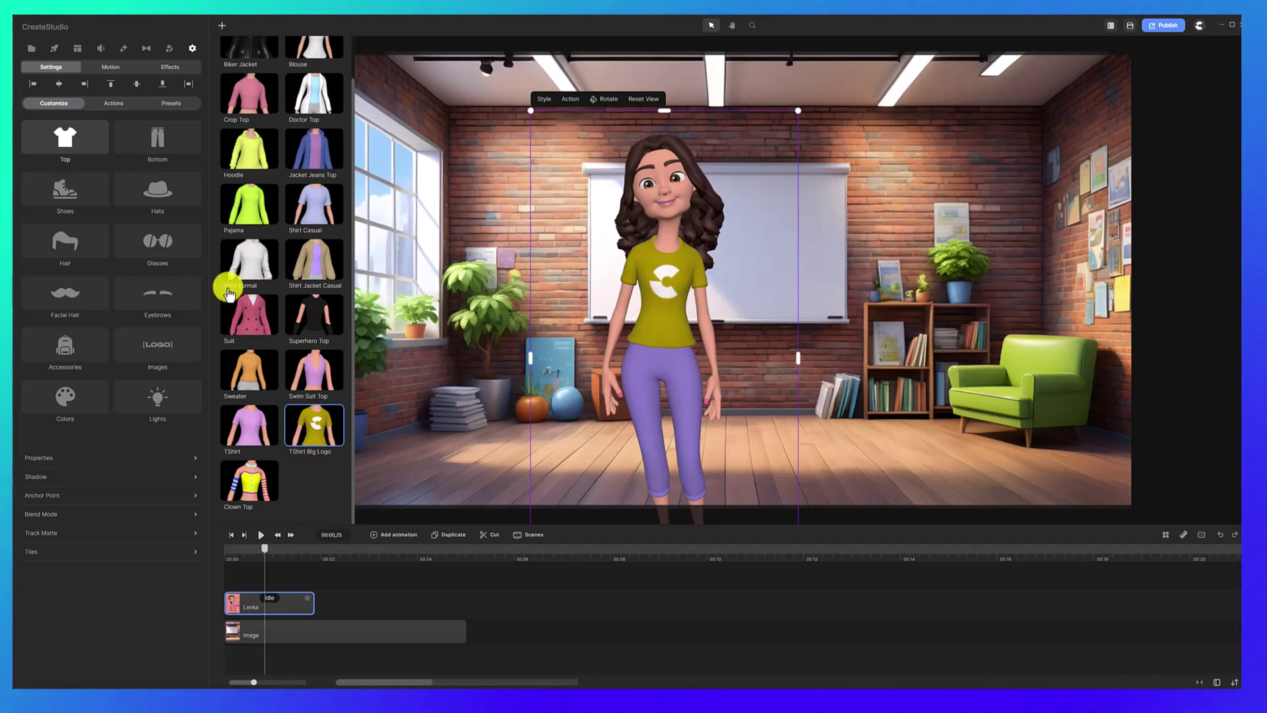
scroll(264, 475, "up", 1)
left_click(264, 475)
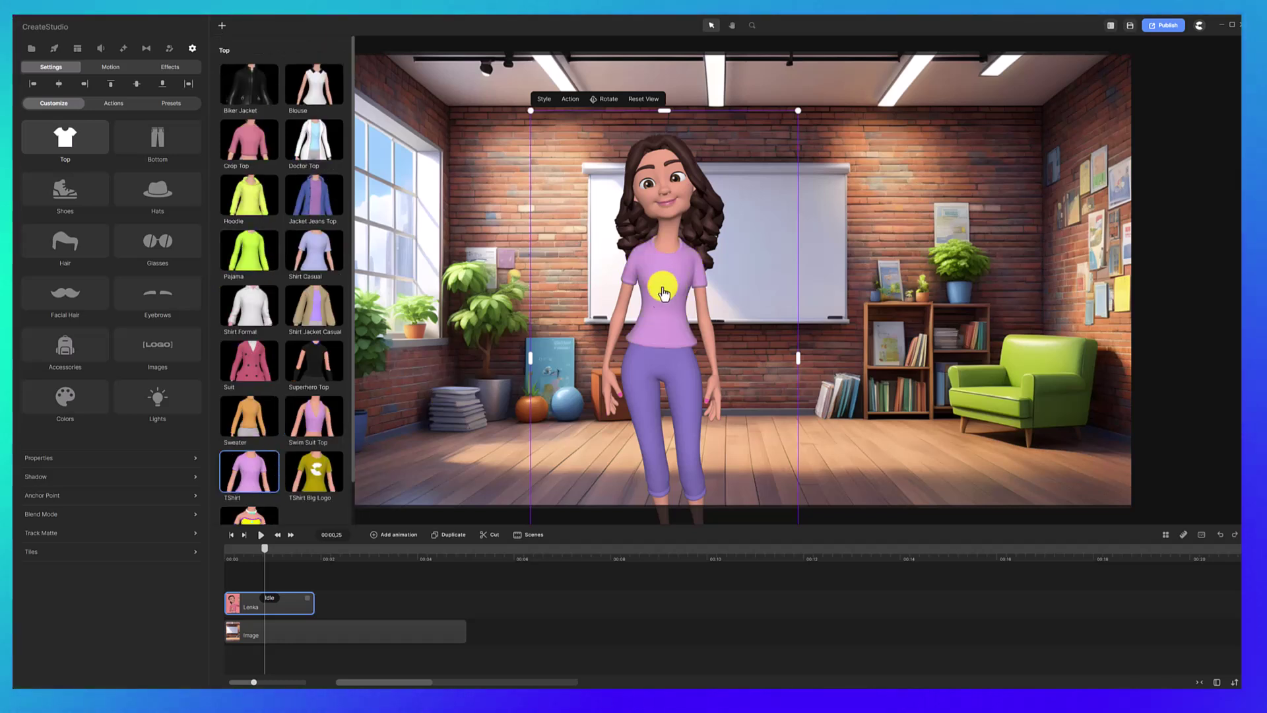
left_click(157, 137)
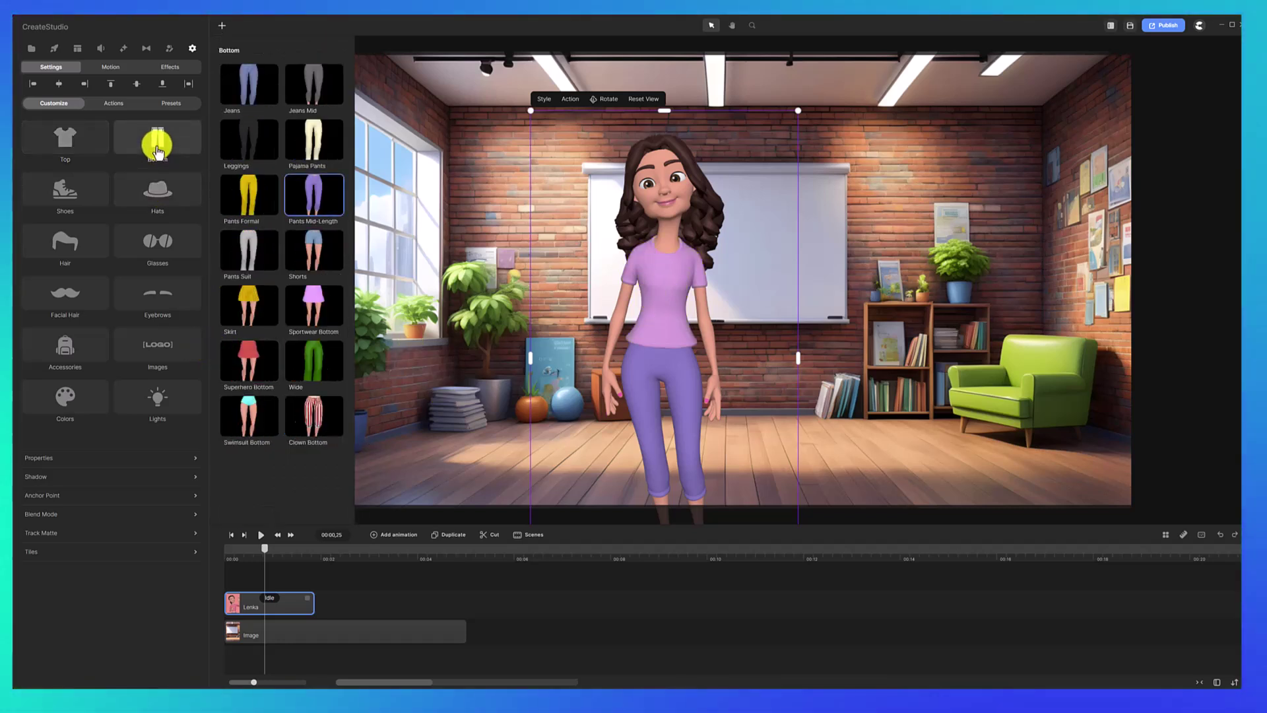
left_click(261, 98)
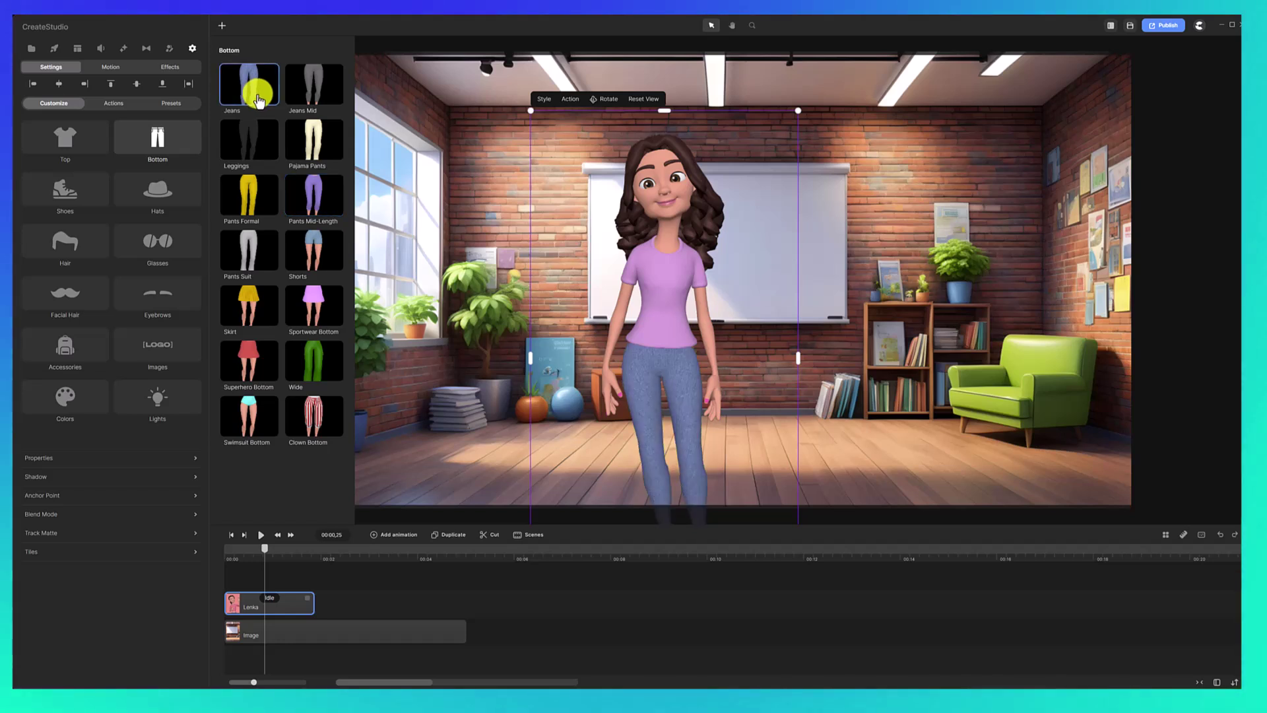
left_click(312, 86)
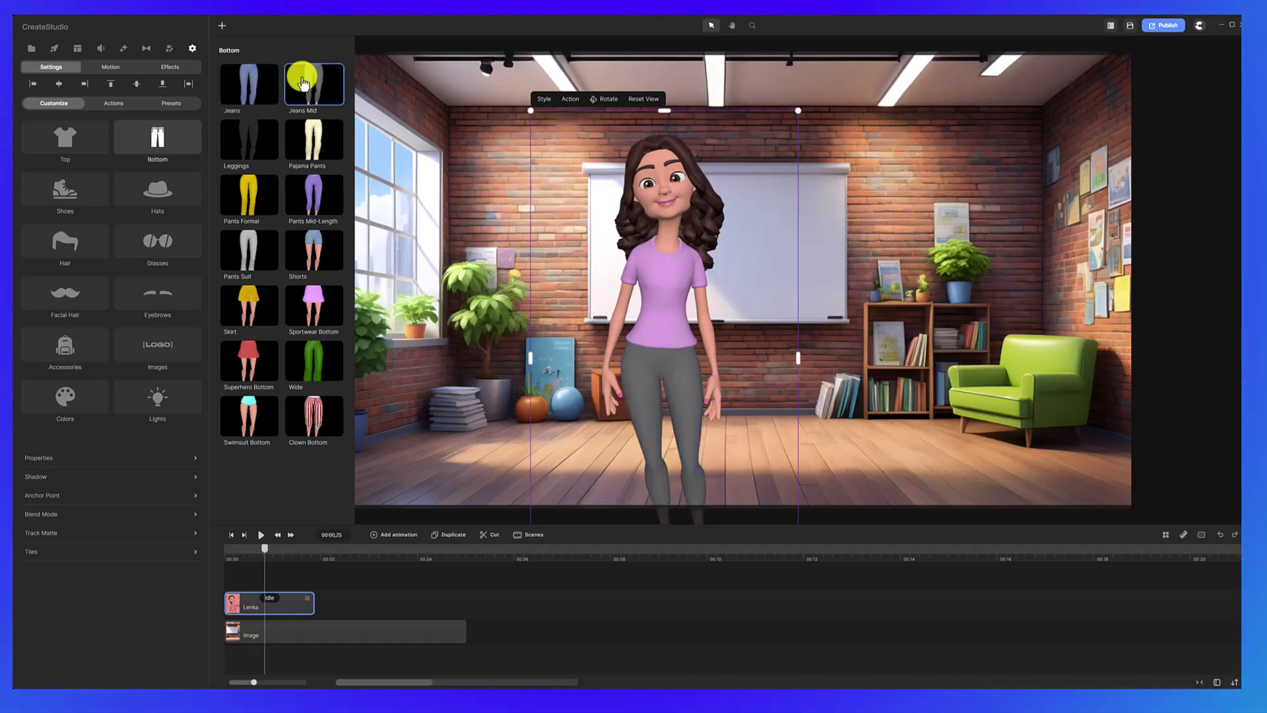
- In Lenka's colour settings, make her hair blonde and her eyes blue
left_click(86, 409)
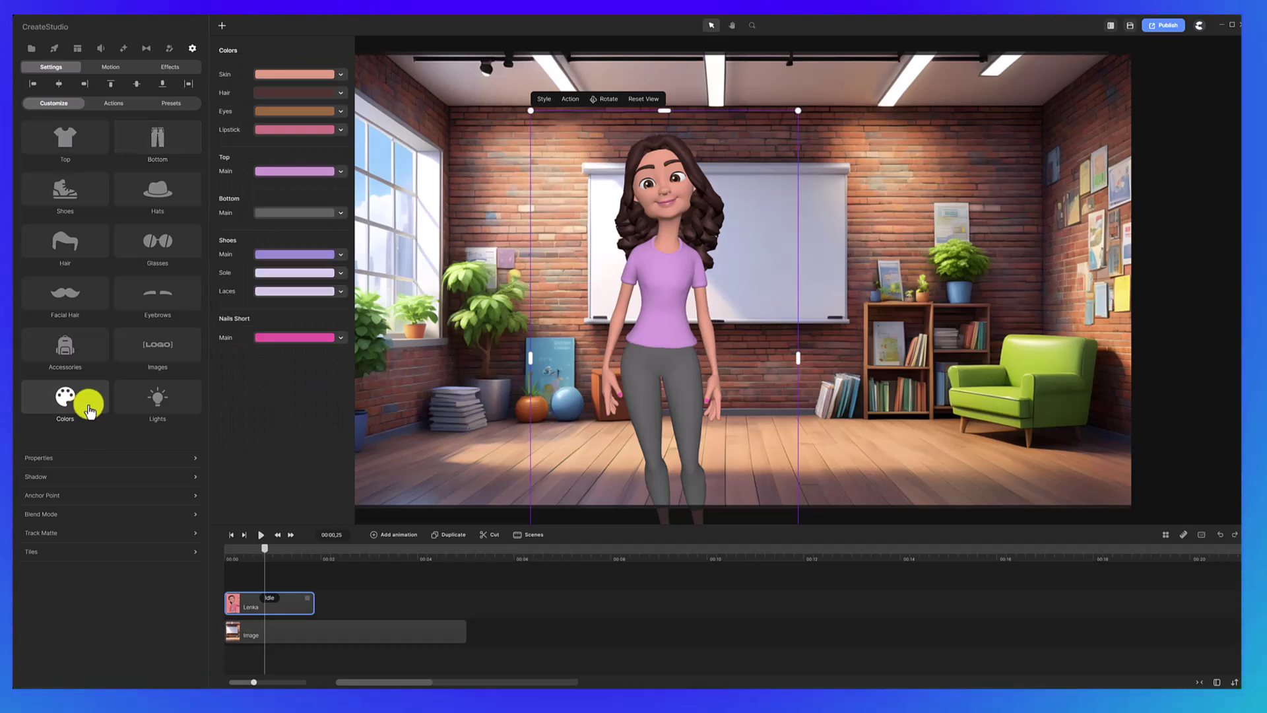
left_click(309, 73)
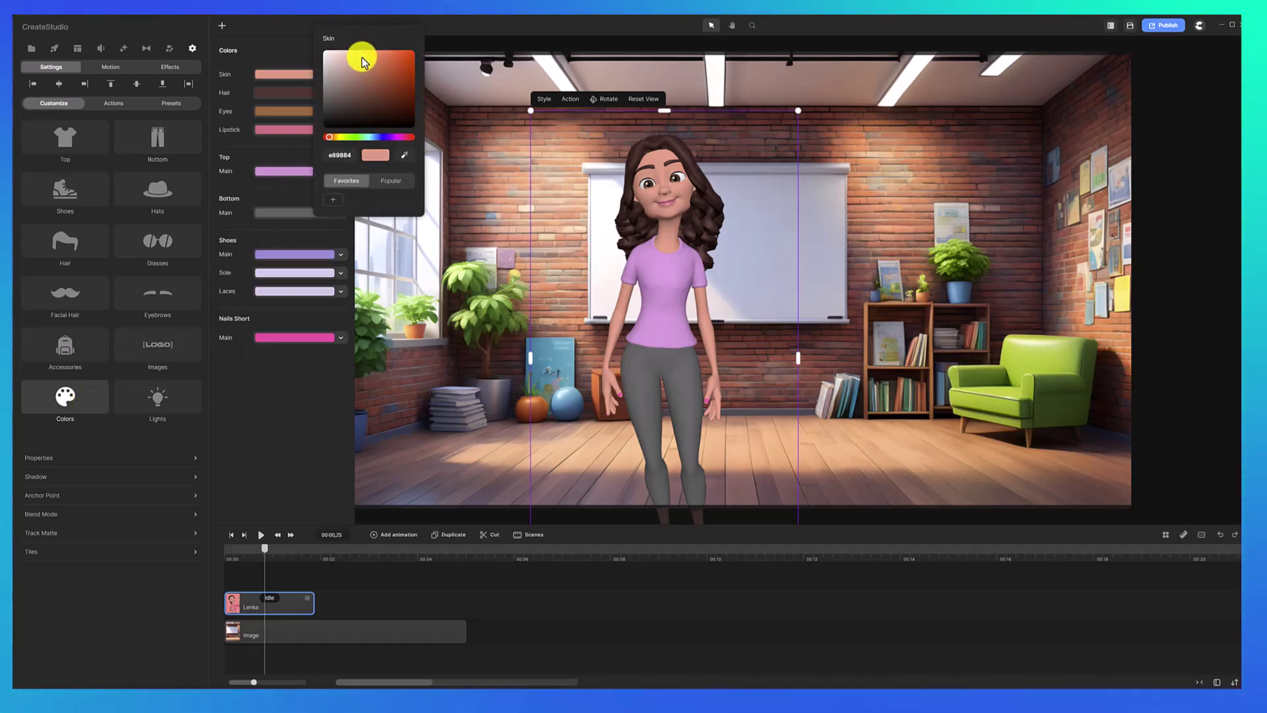
left_click(275, 97)
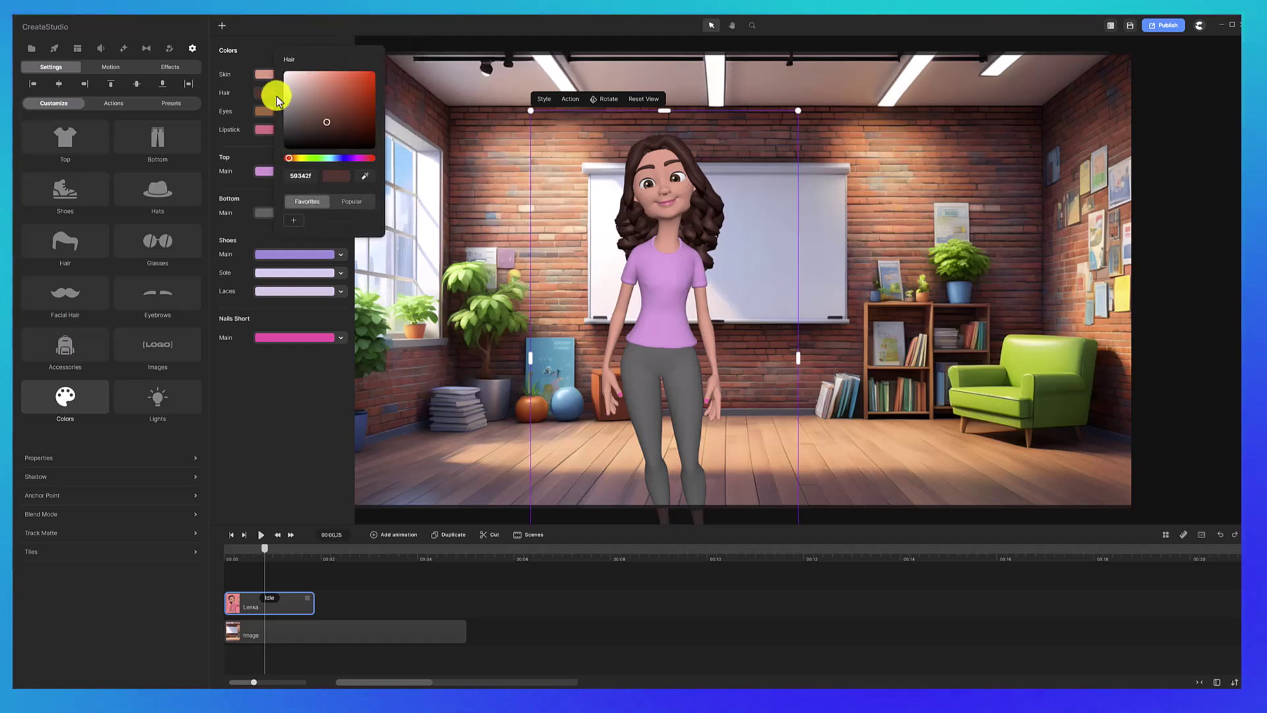
left_click(319, 159)
left_click(343, 91)
left_click(297, 110)
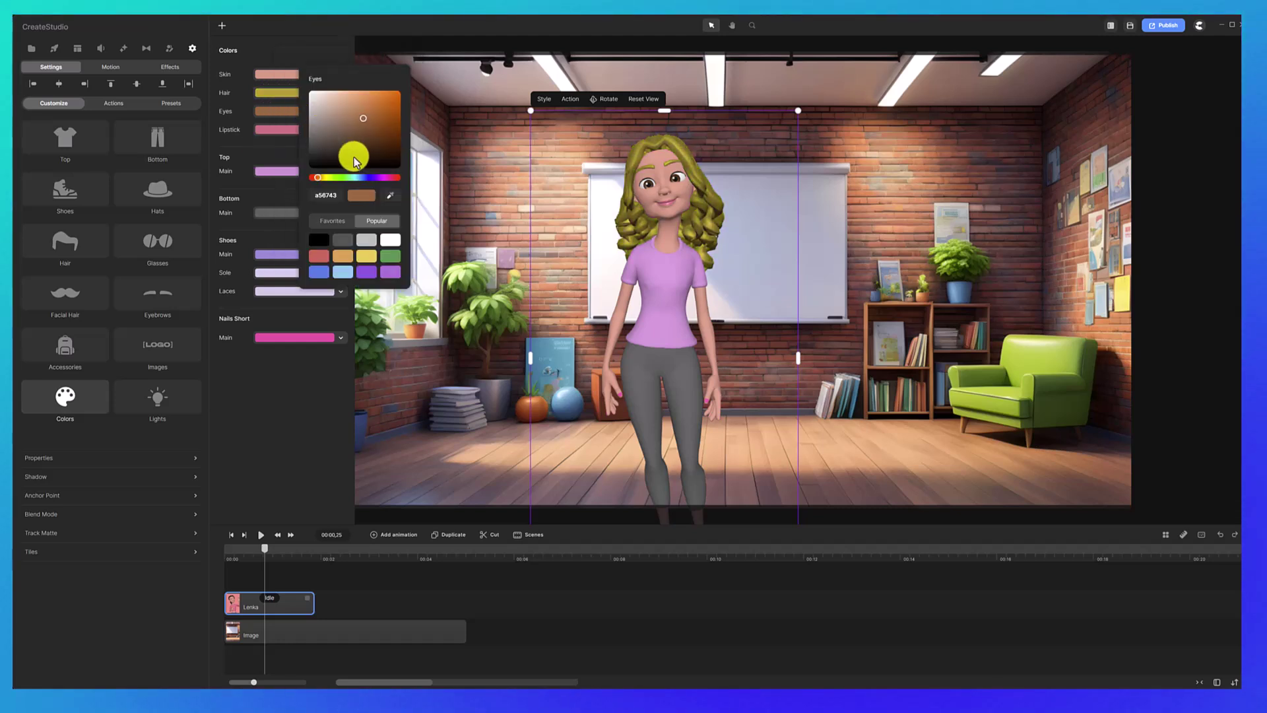
left_click(367, 179)
left_click(283, 139)
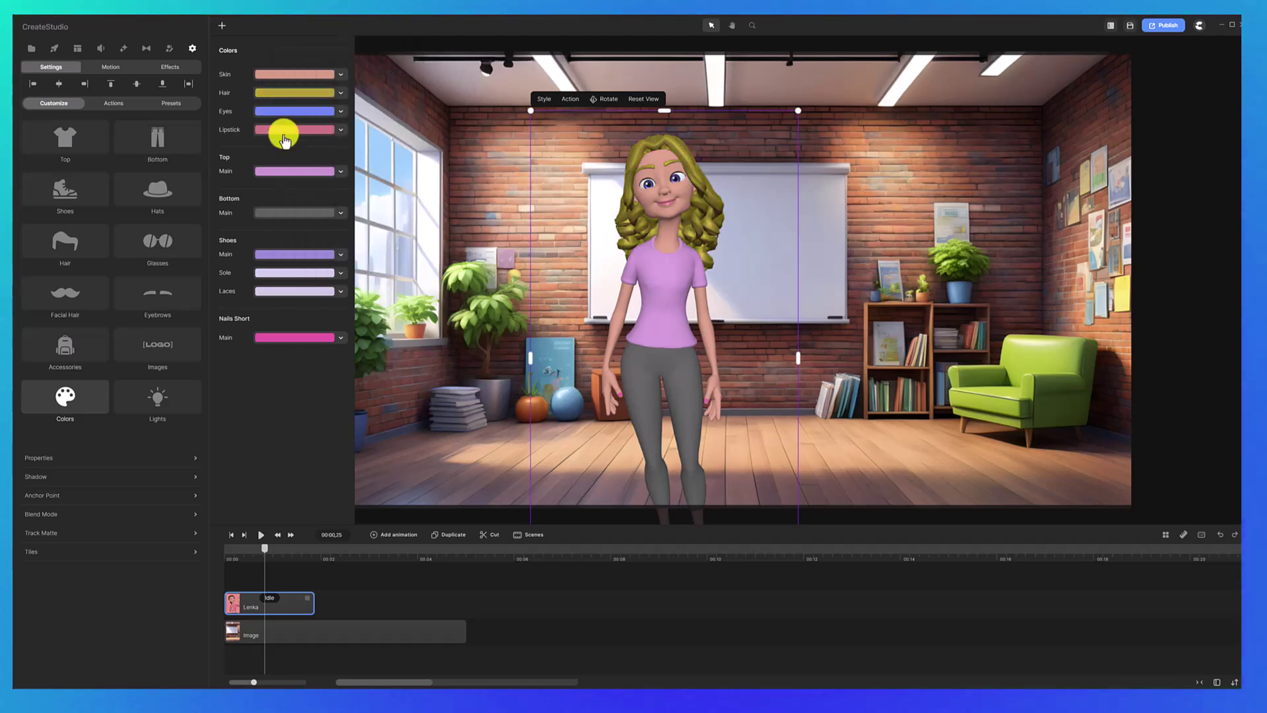
- Recolour Lenka's shirt deep blue and her trousers a dark shade
left_click(295, 171)
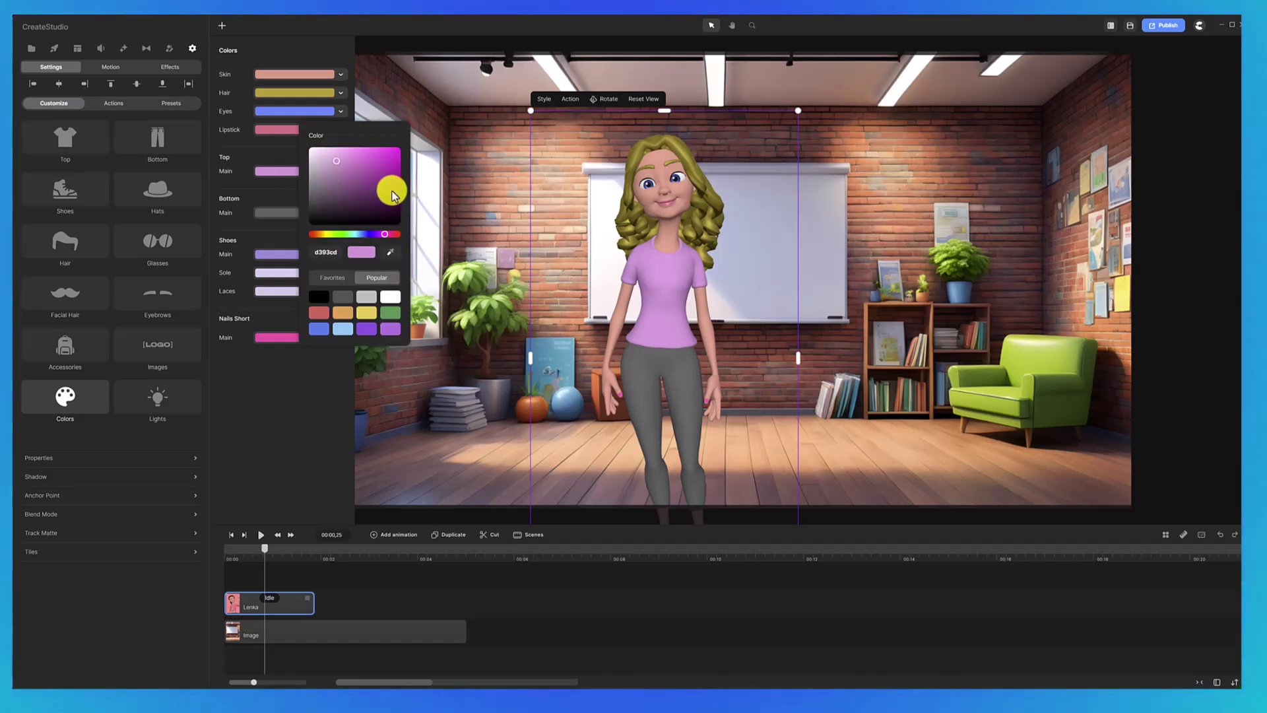
left_click(392, 201)
left_click(280, 223)
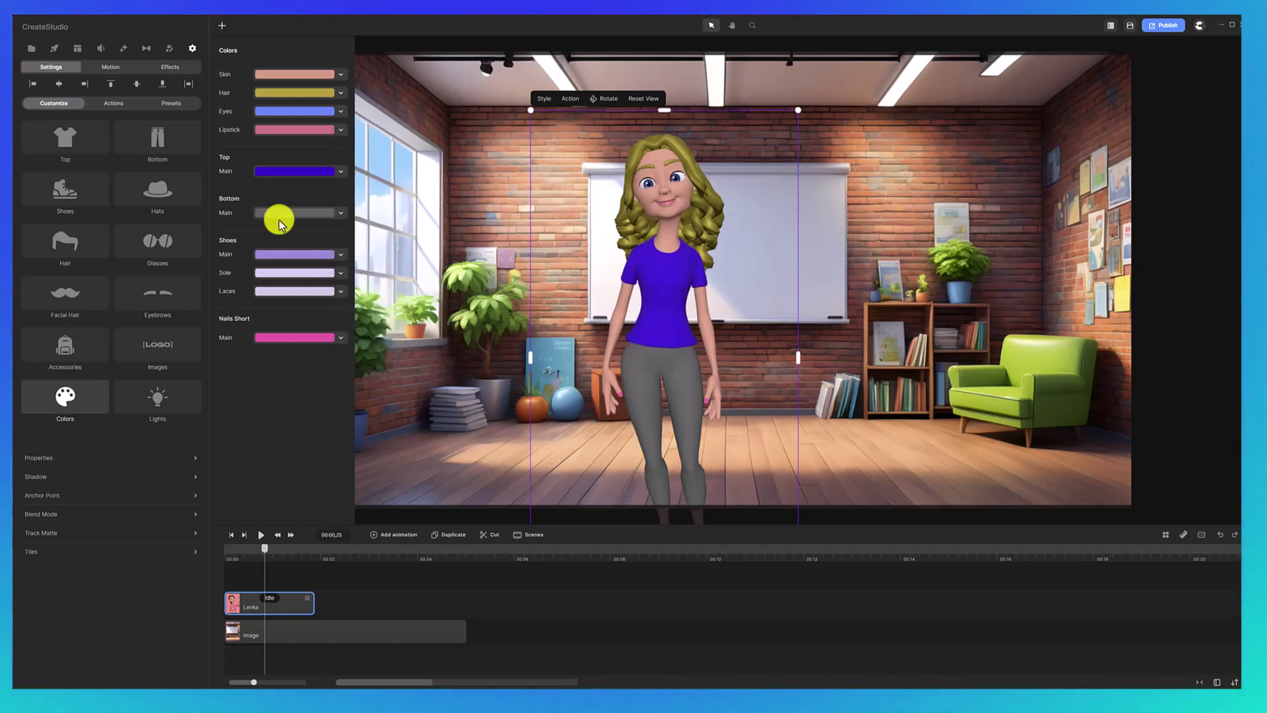
left_click(280, 217)
left_click(351, 275)
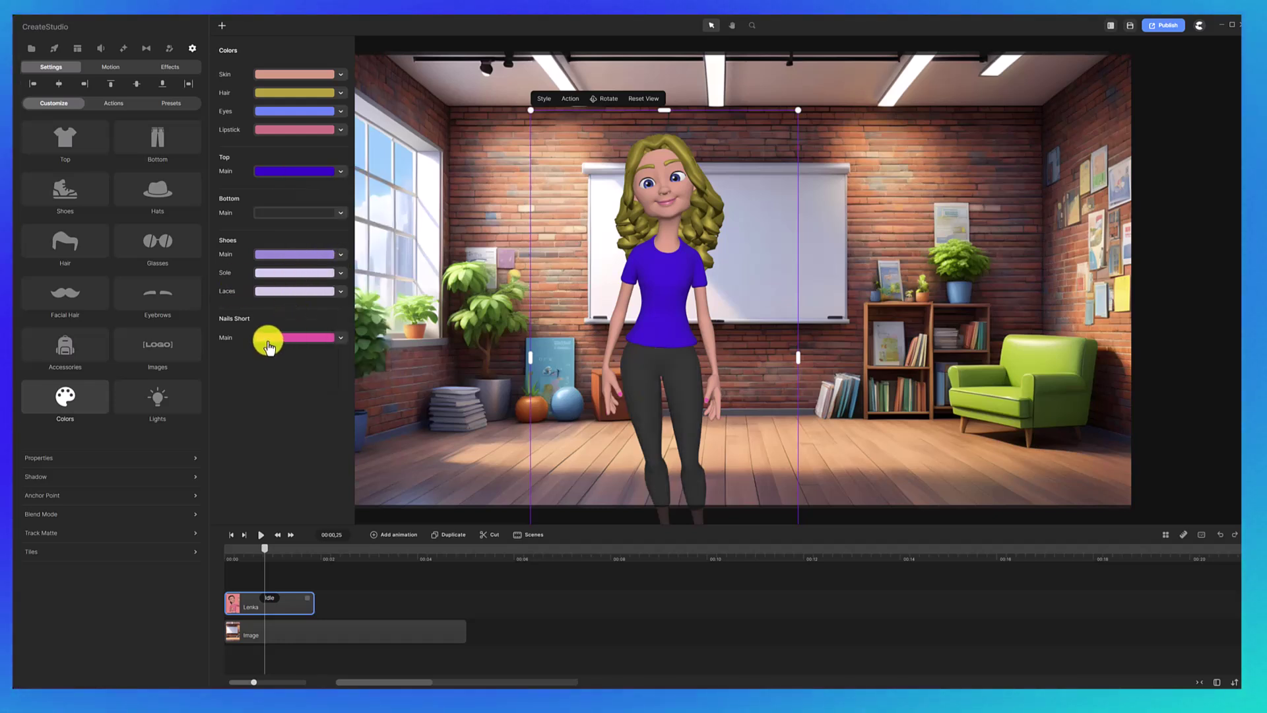
left_click(96, 307)
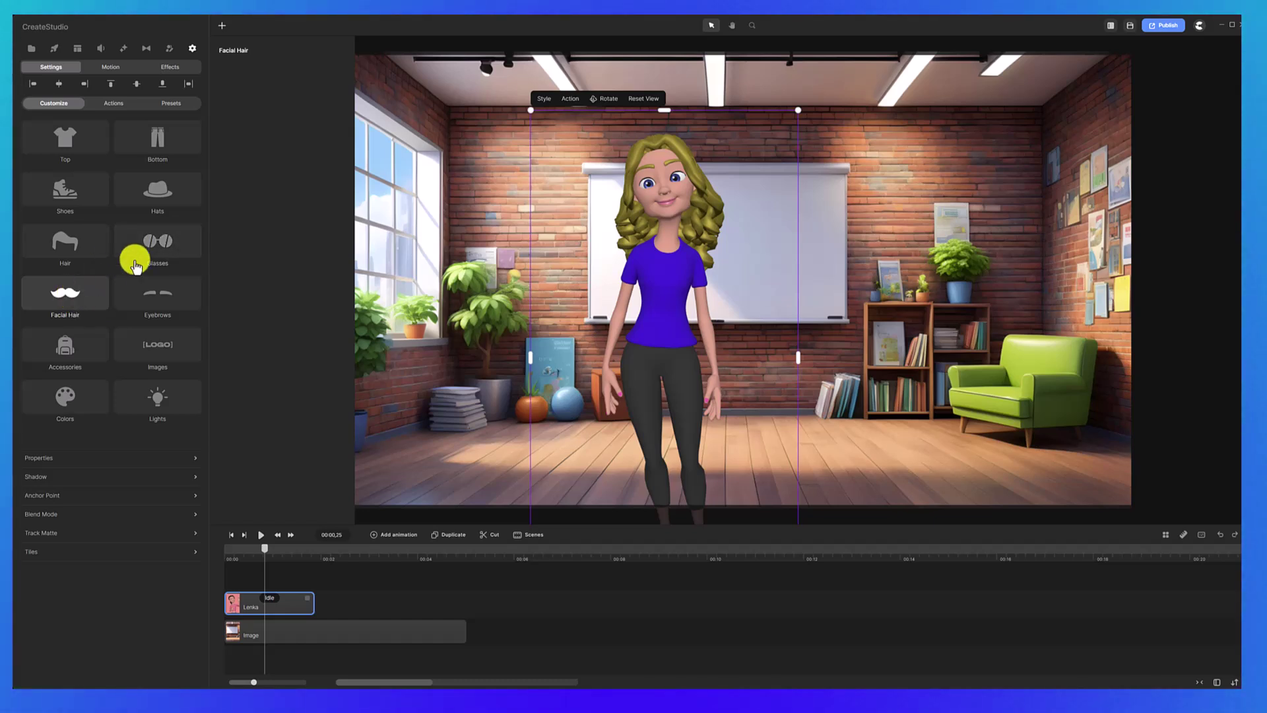
left_click(156, 246)
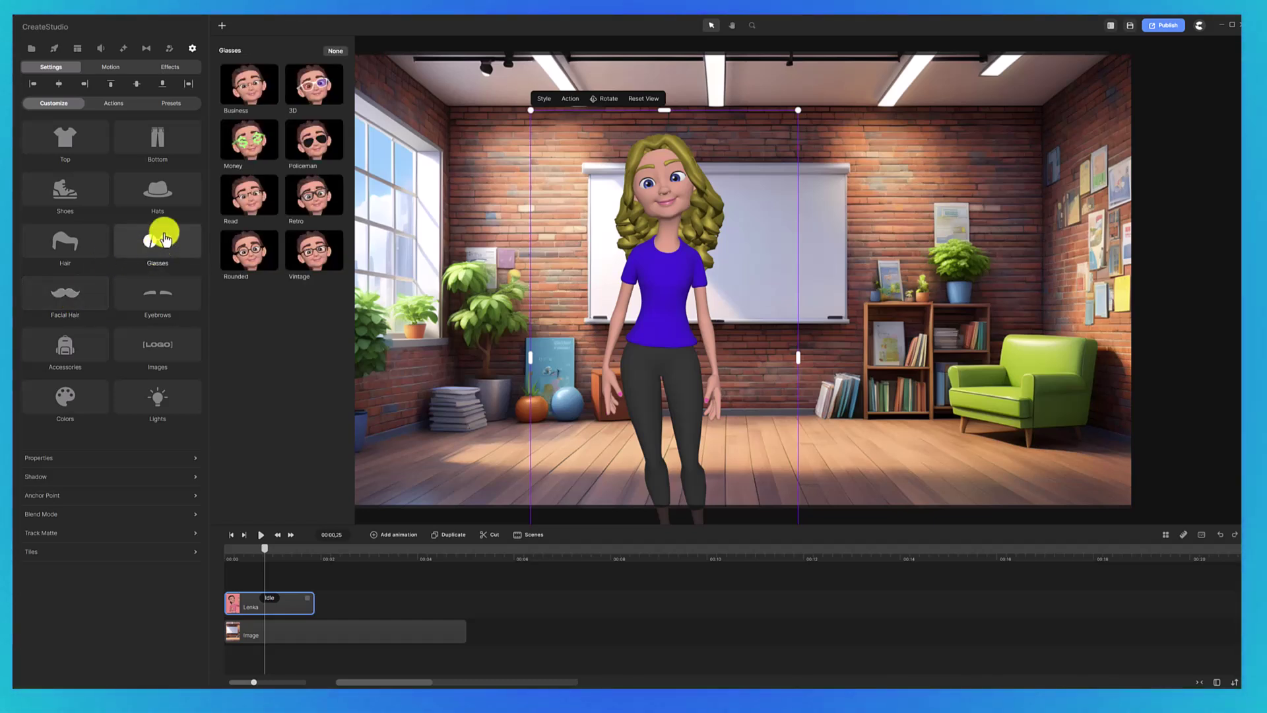
left_click(170, 202)
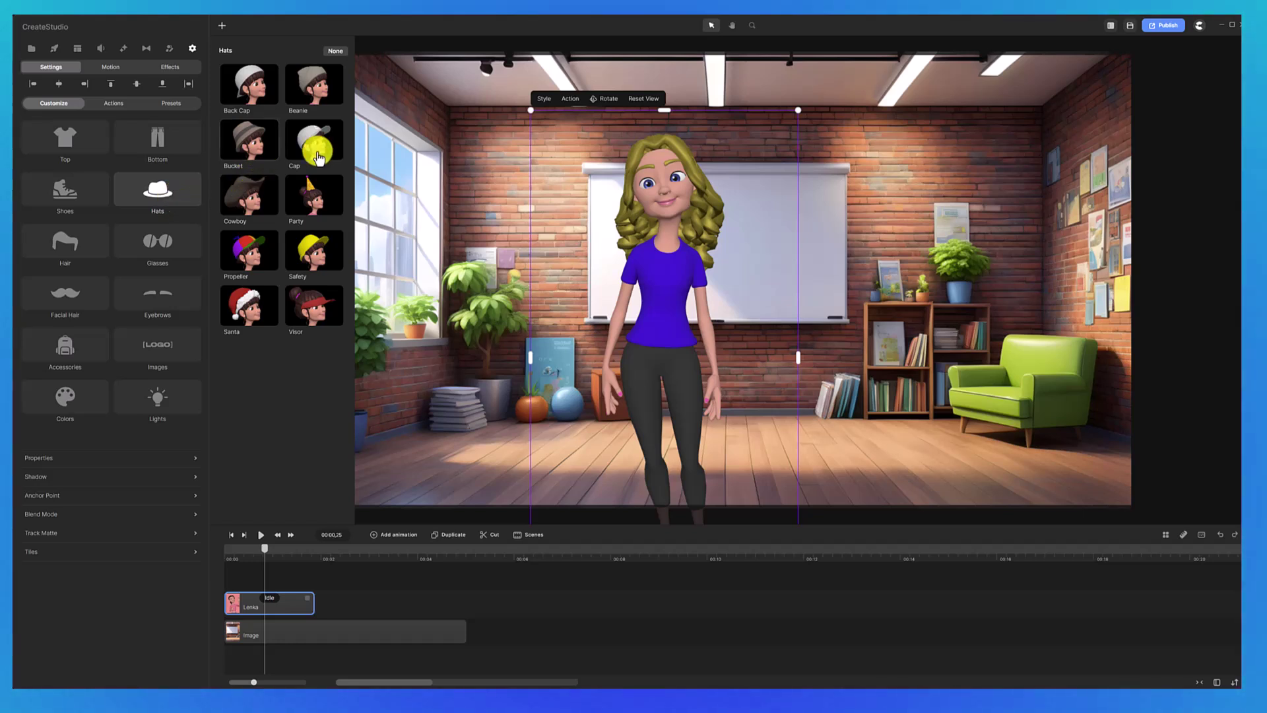
left_click(88, 195)
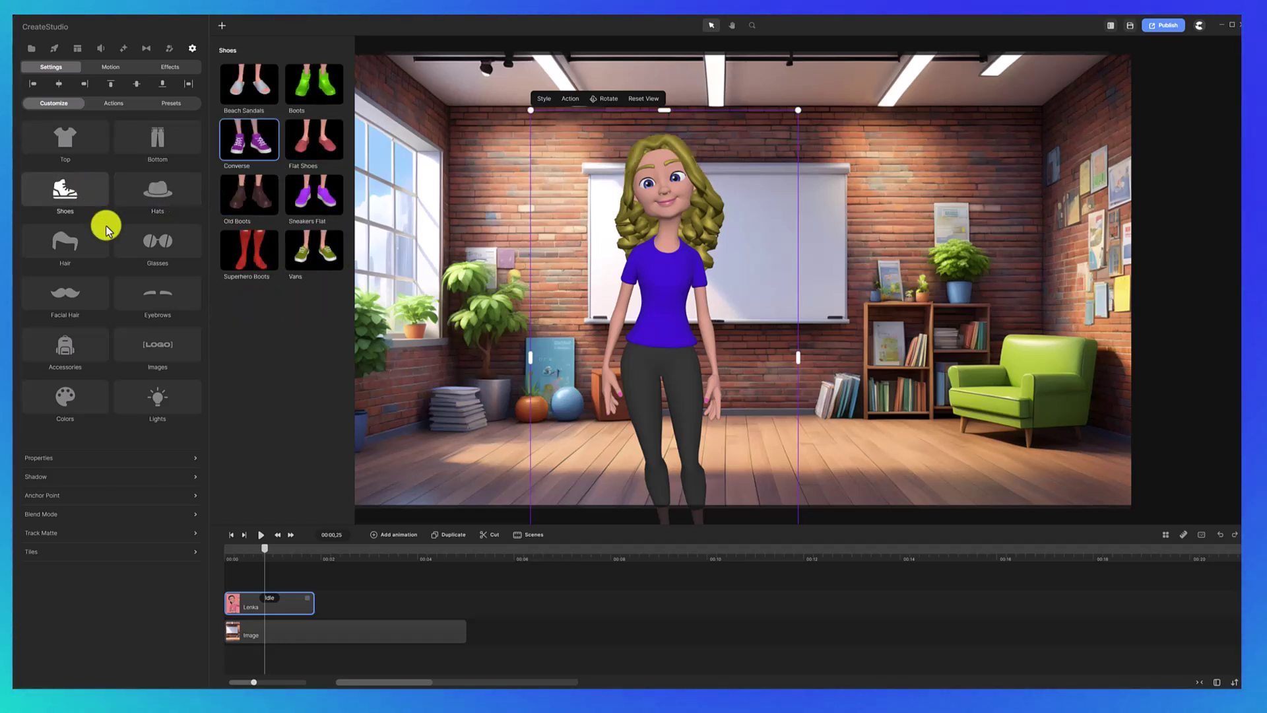
left_click(149, 288)
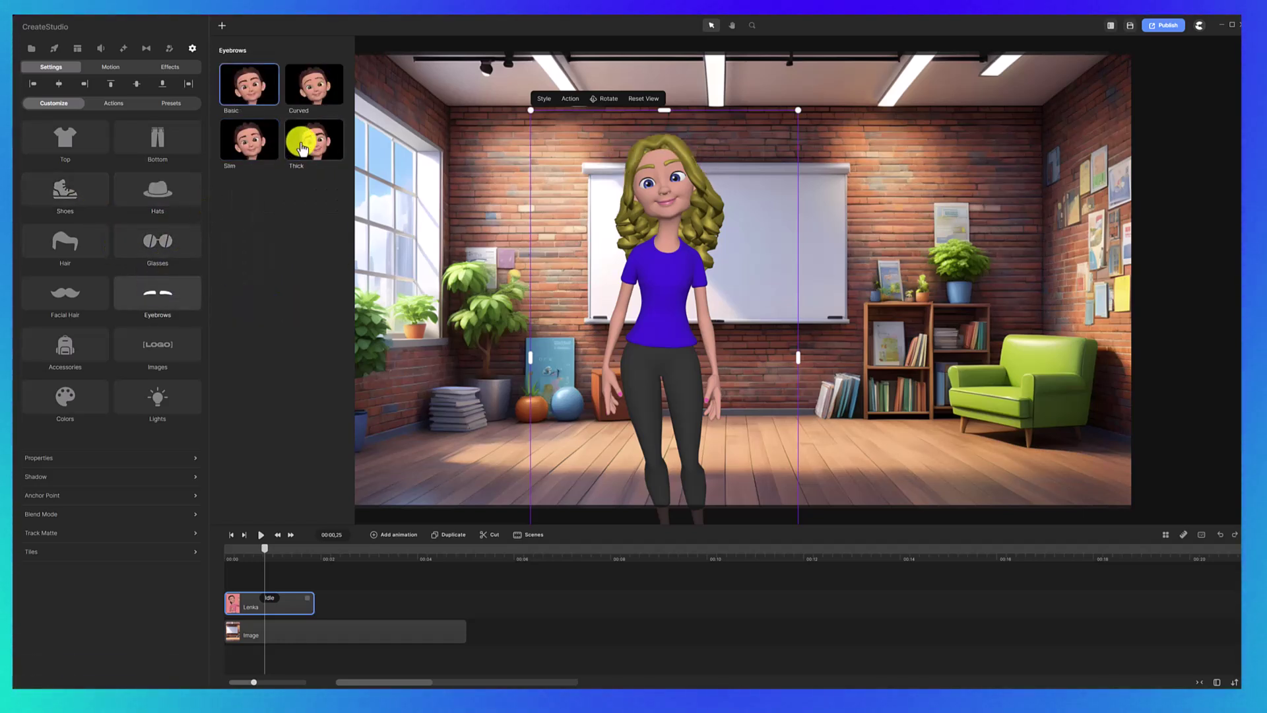
left_click(81, 343)
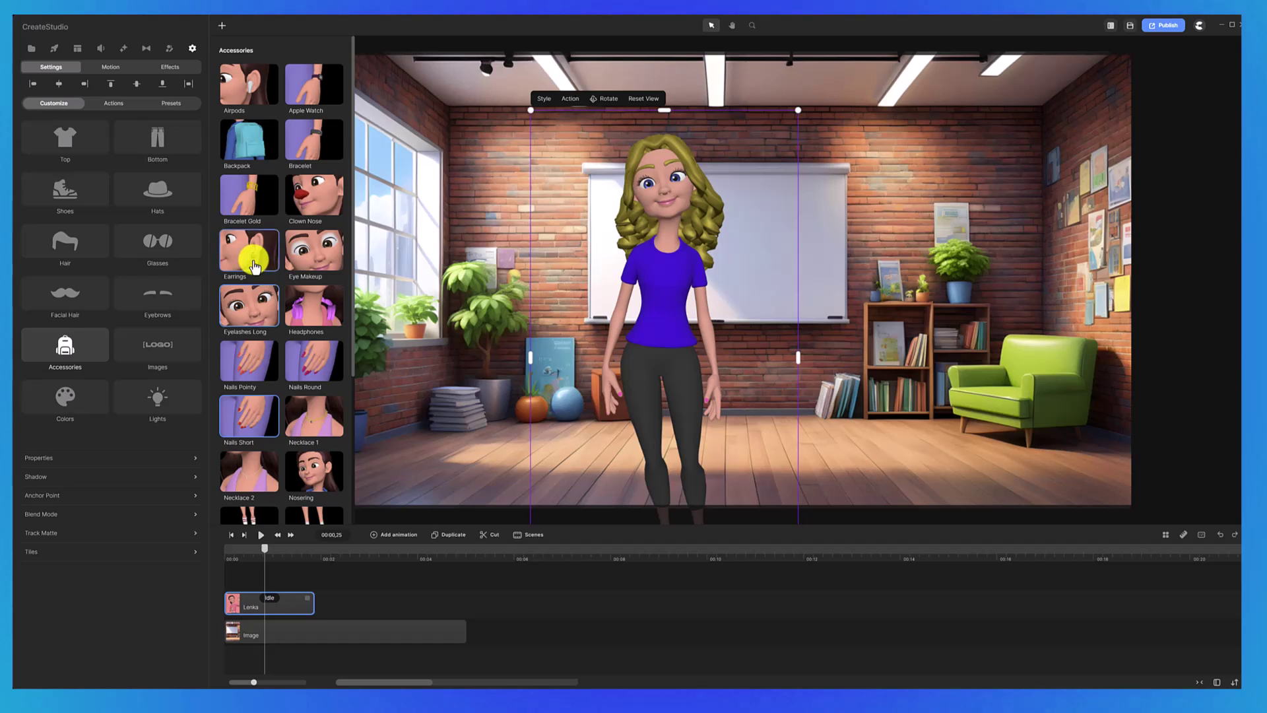
scroll(258, 296, "down", 3)
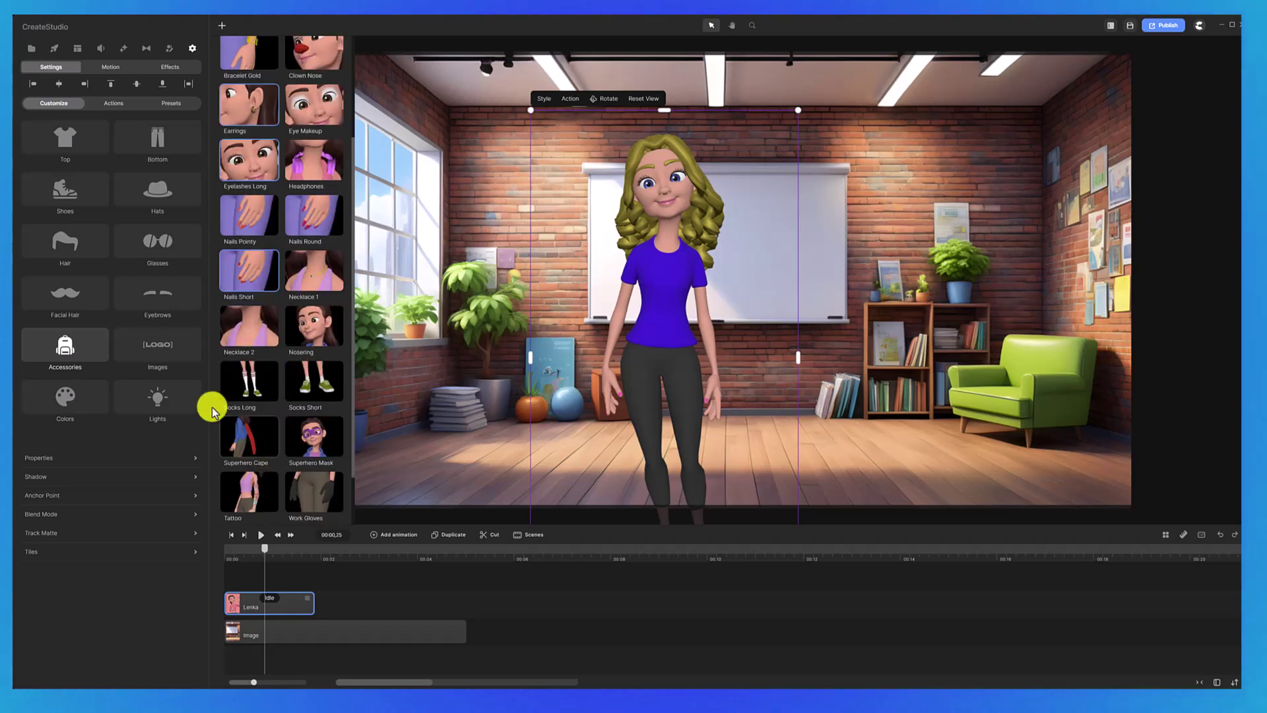
left_click(171, 359)
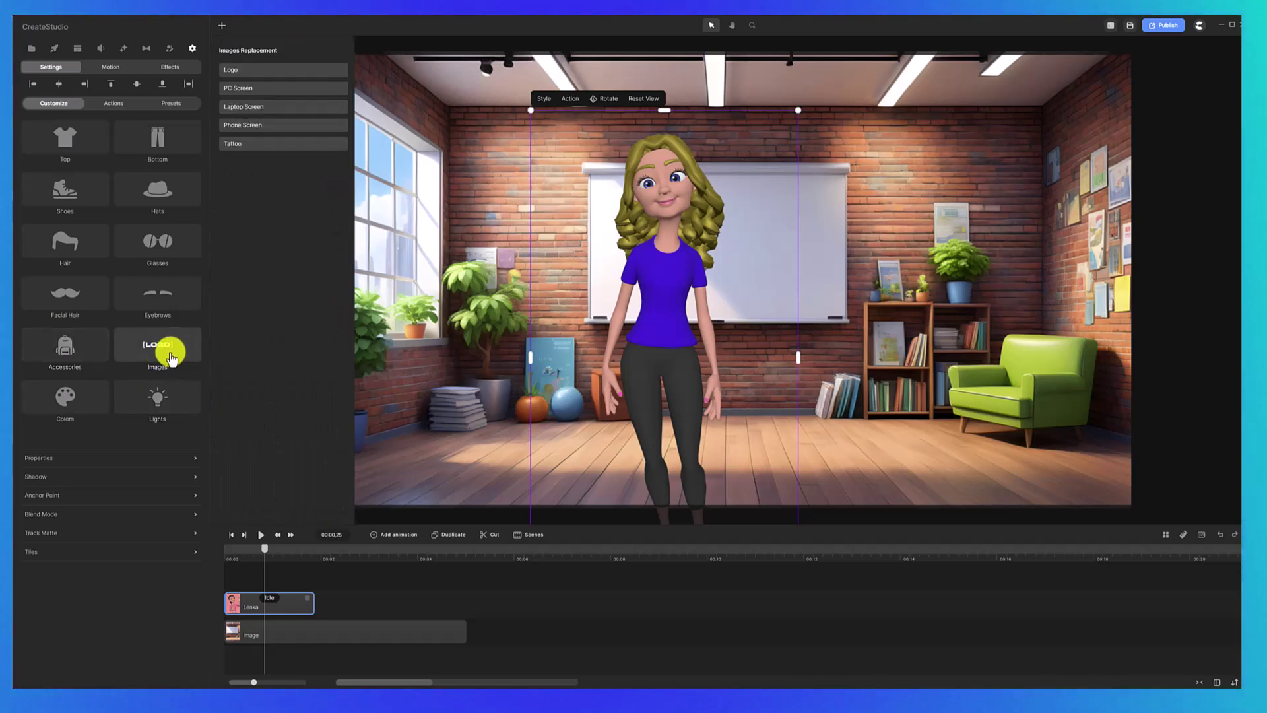
left_click(255, 70)
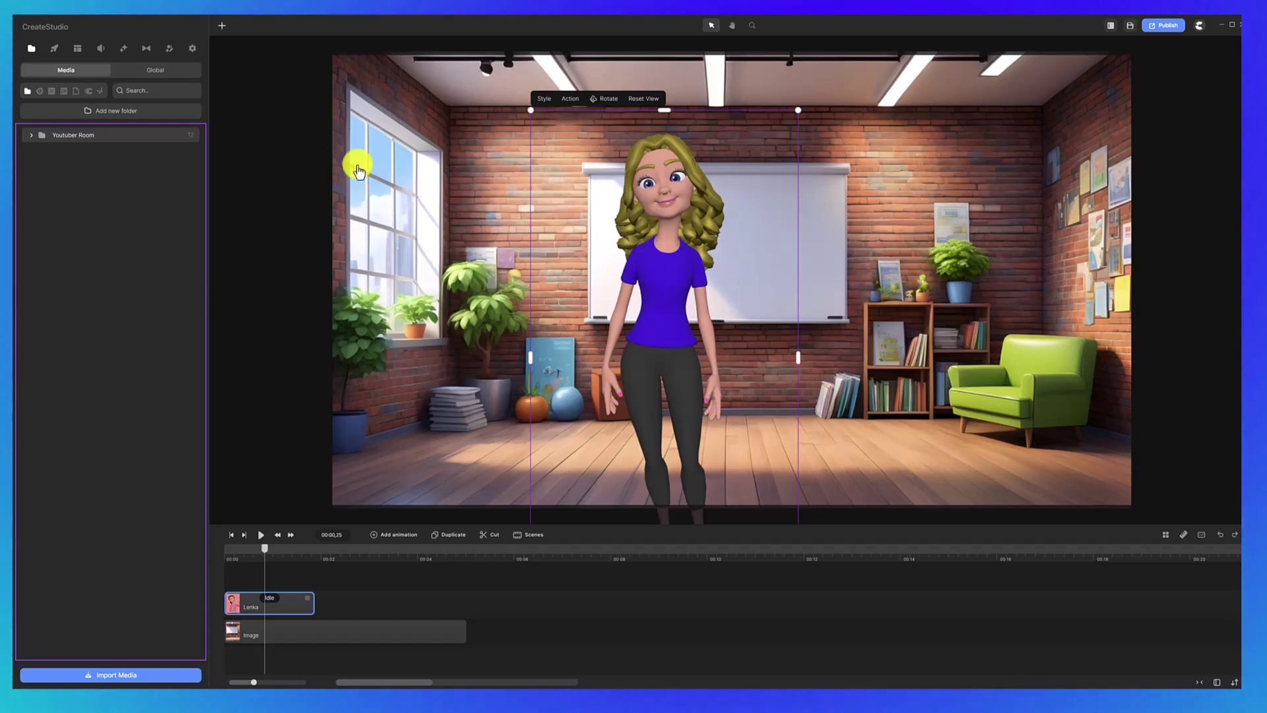
left_click(249, 556)
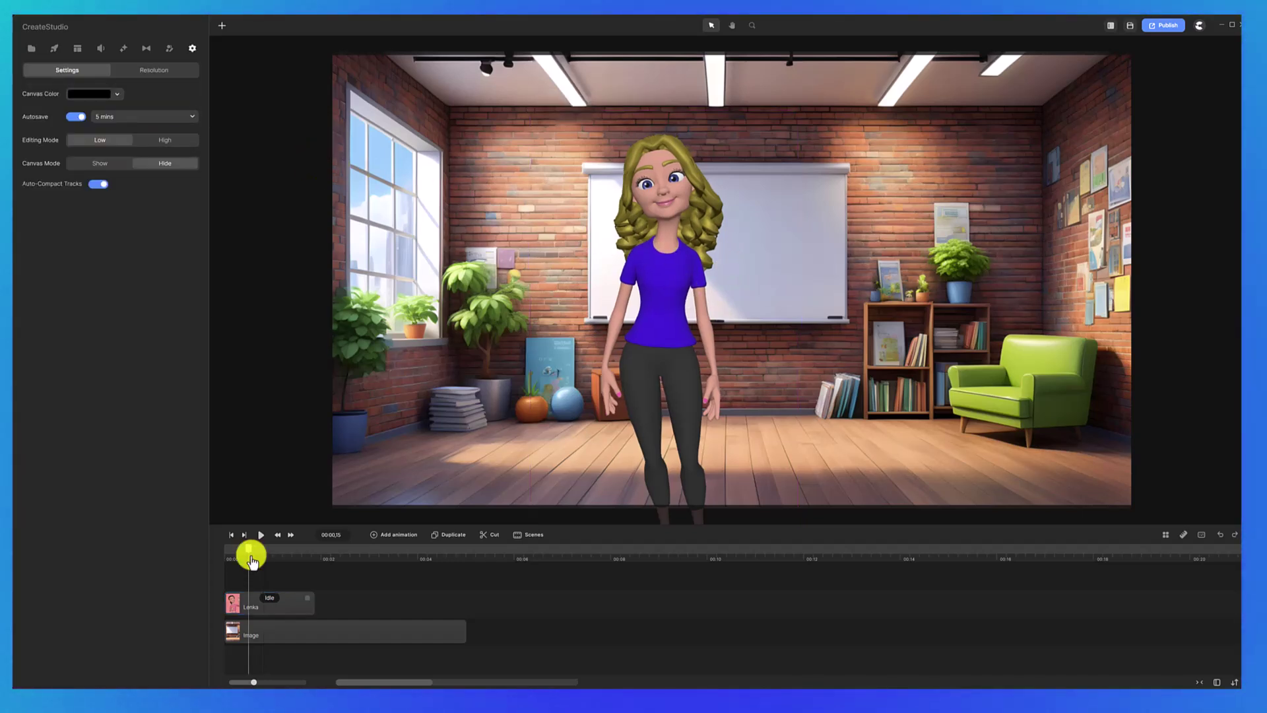
left_click(313, 602)
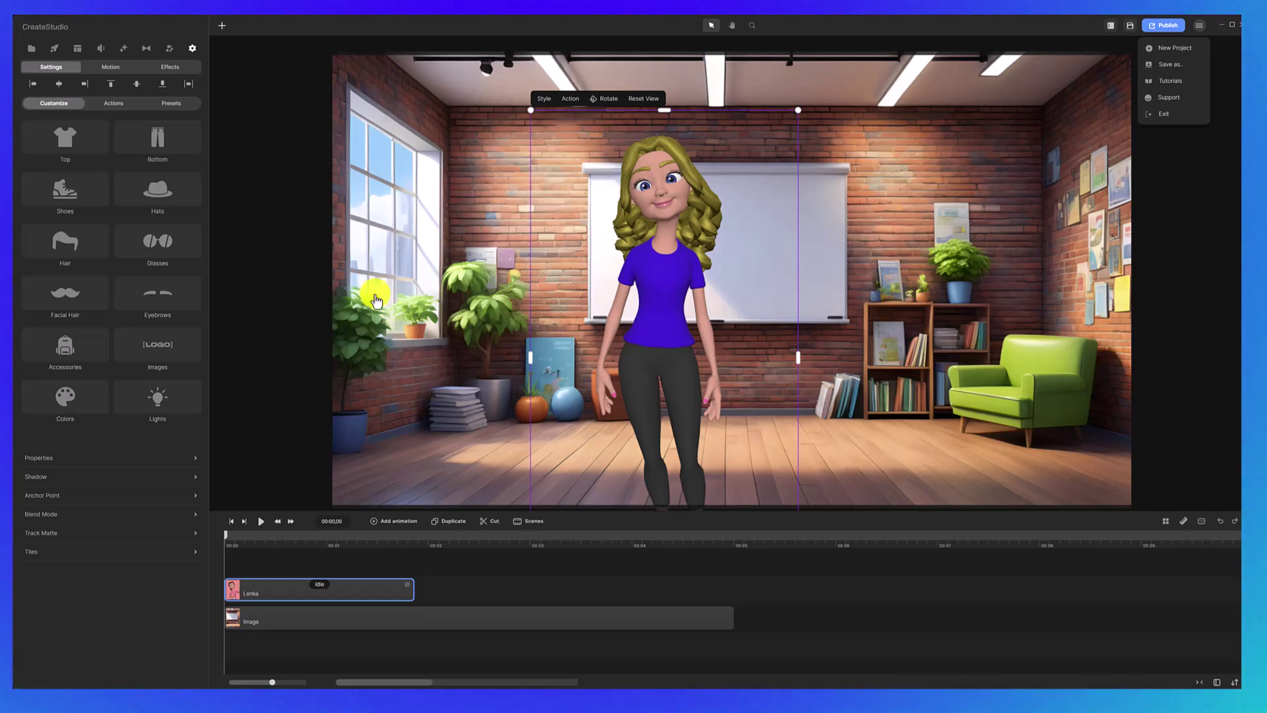
- Review Google text-to-speech (Female 1, English US), then switch to Record and start a microphone voiceover
left_click(103, 50)
left_click(120, 74)
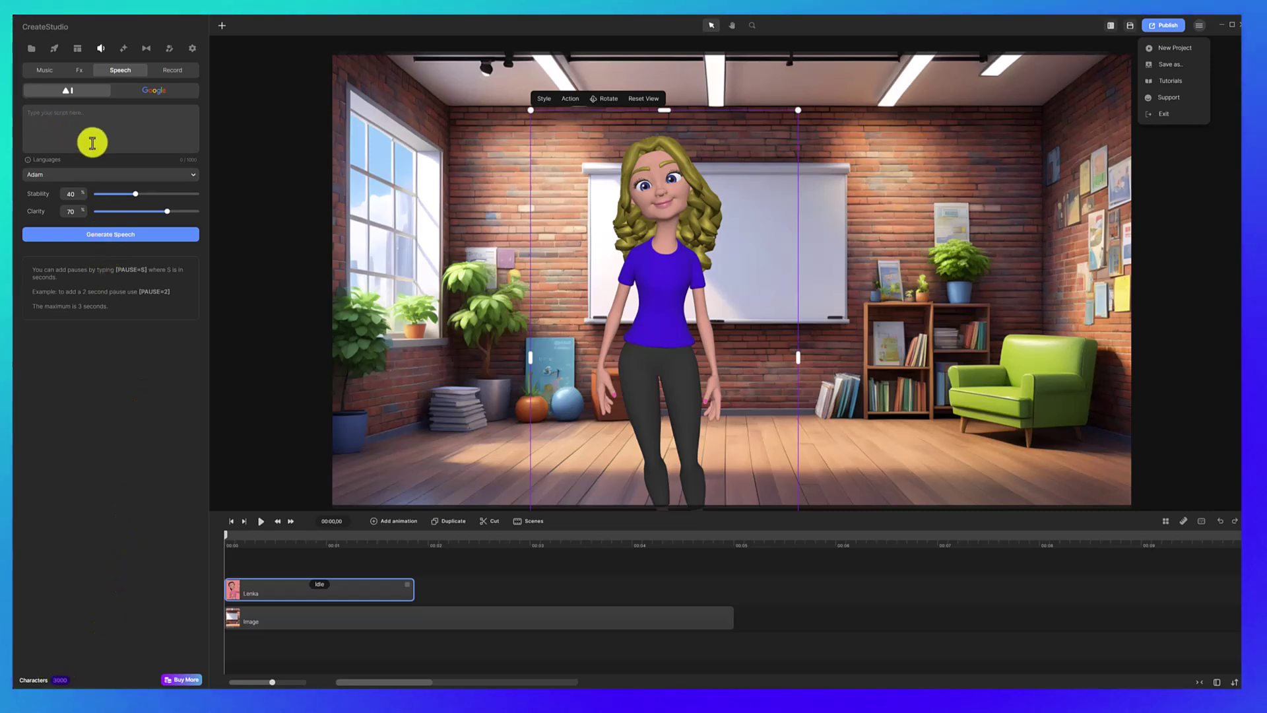
left_click(145, 90)
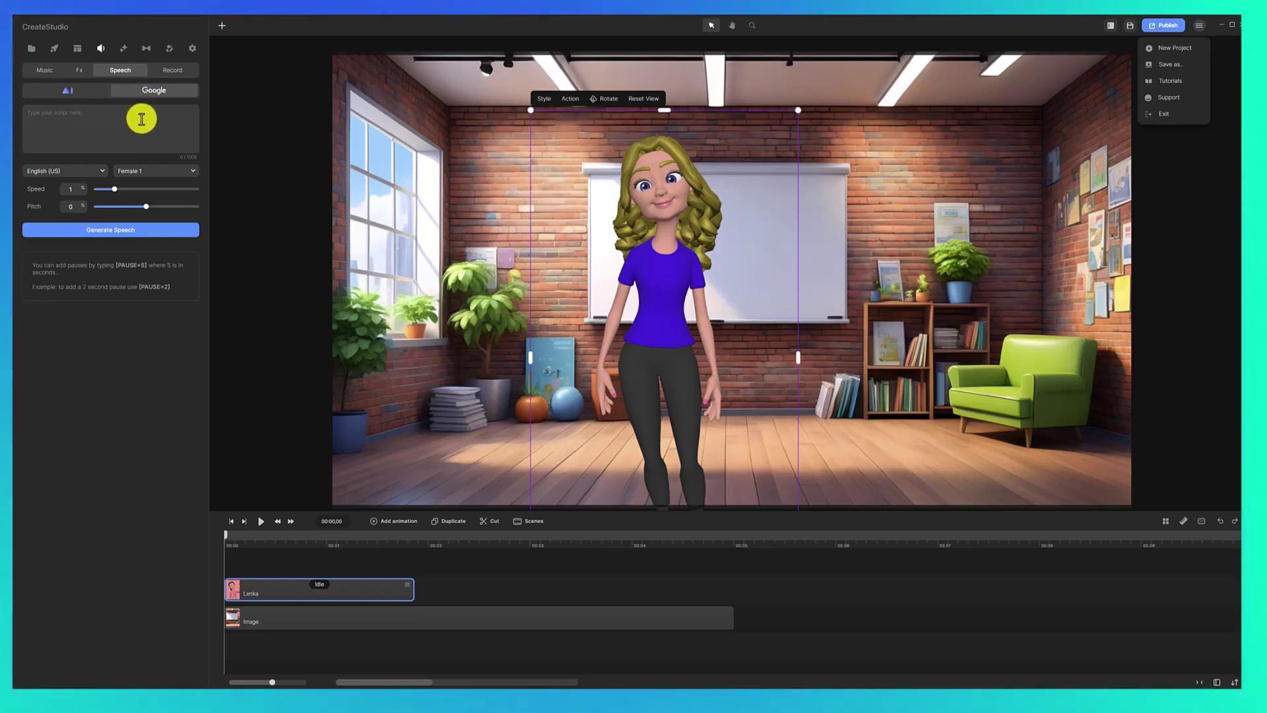
left_click(99, 121)
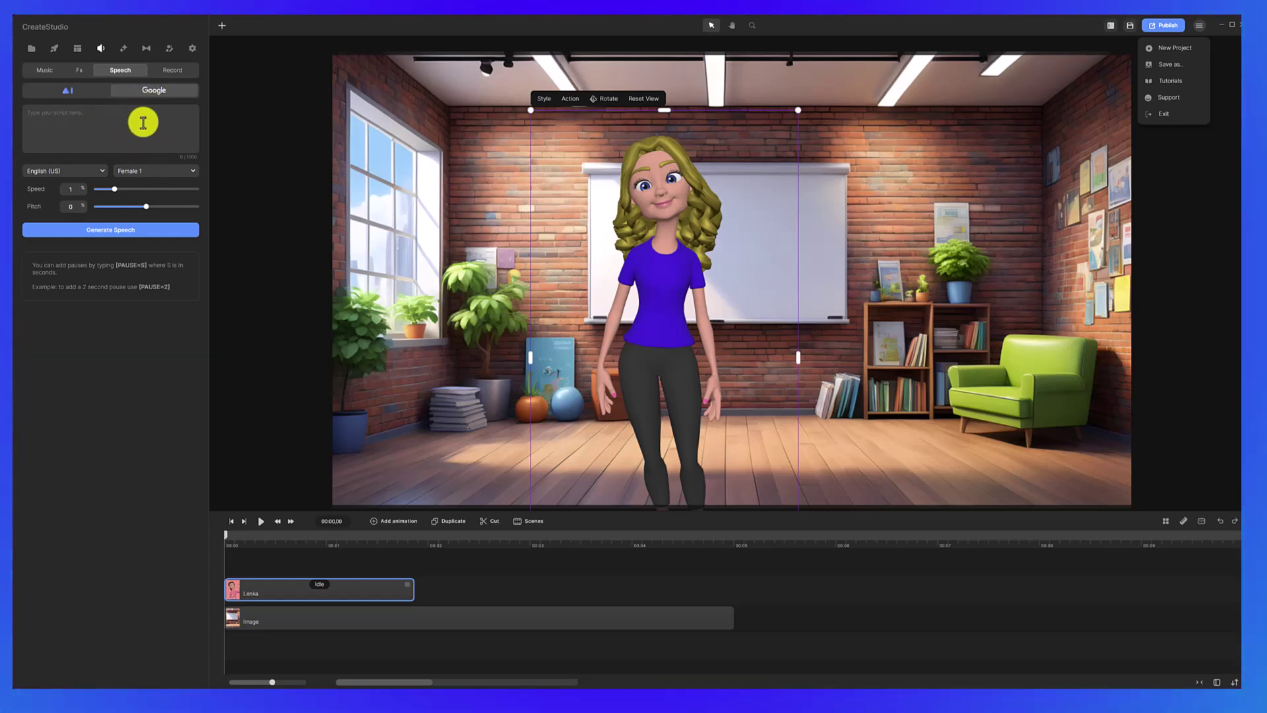
left_click(151, 173)
scroll(158, 251, "down", 5)
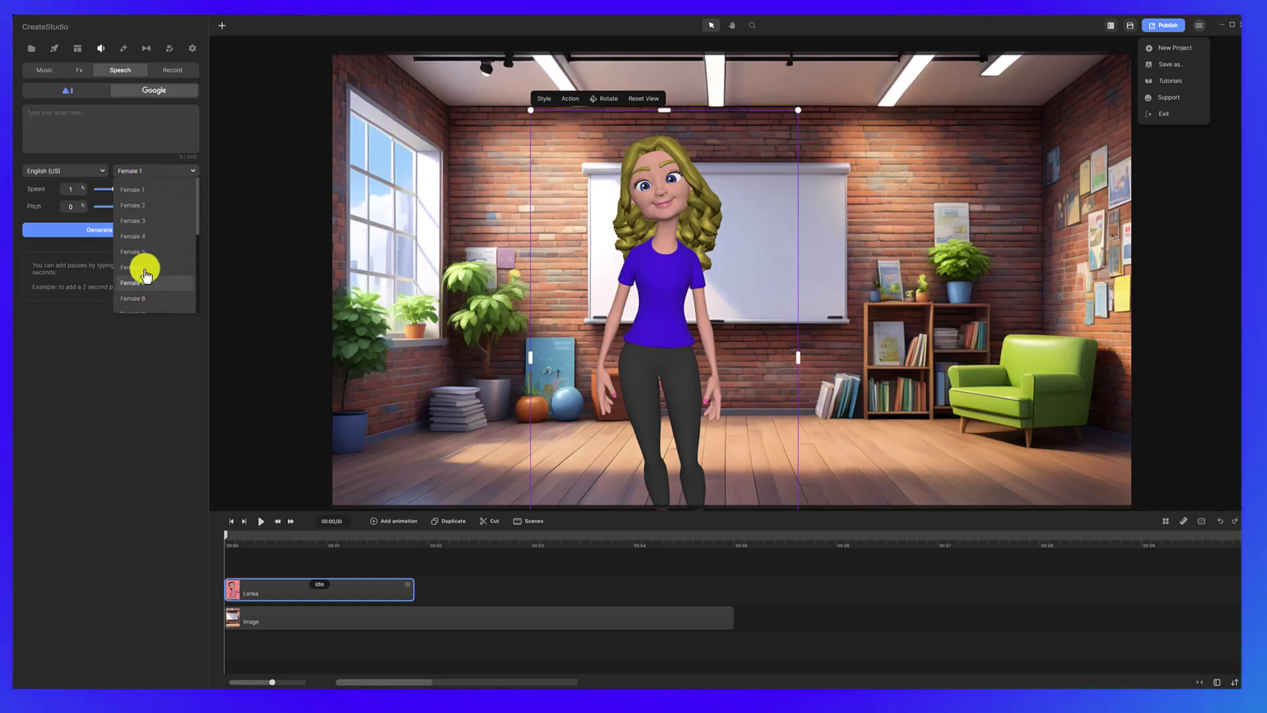
left_click(133, 127)
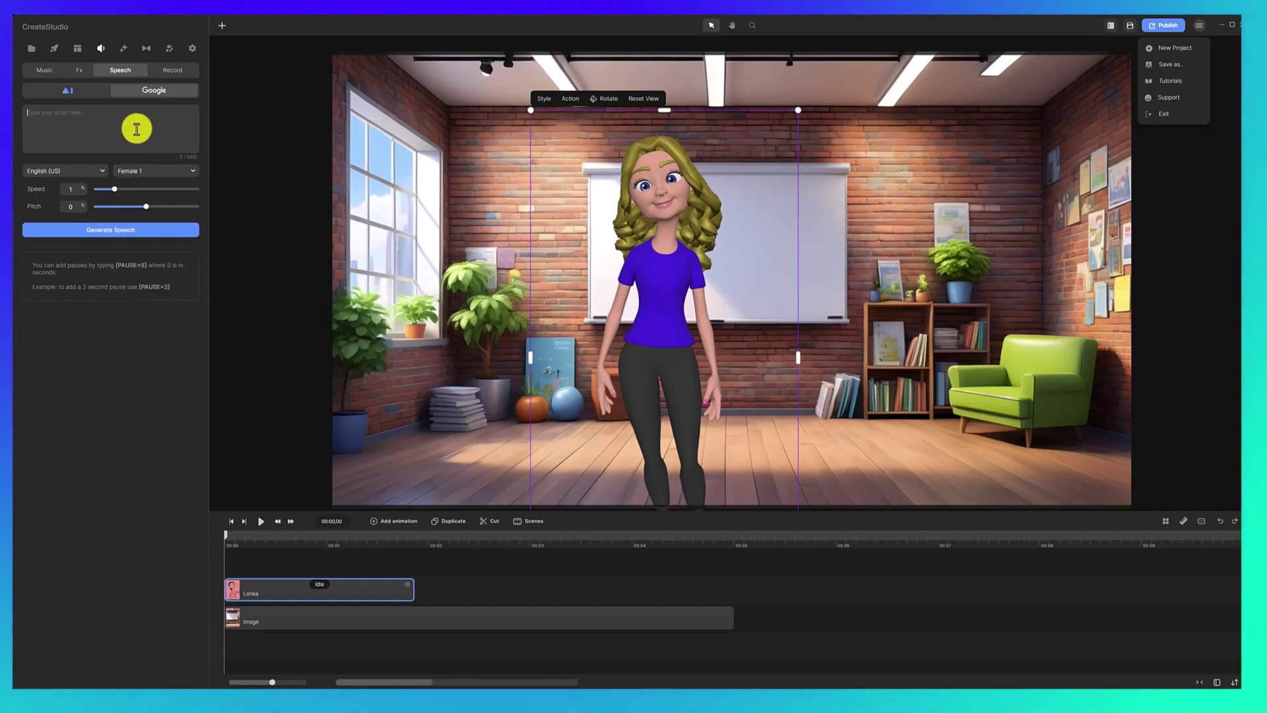
left_click(104, 173)
left_click(117, 132)
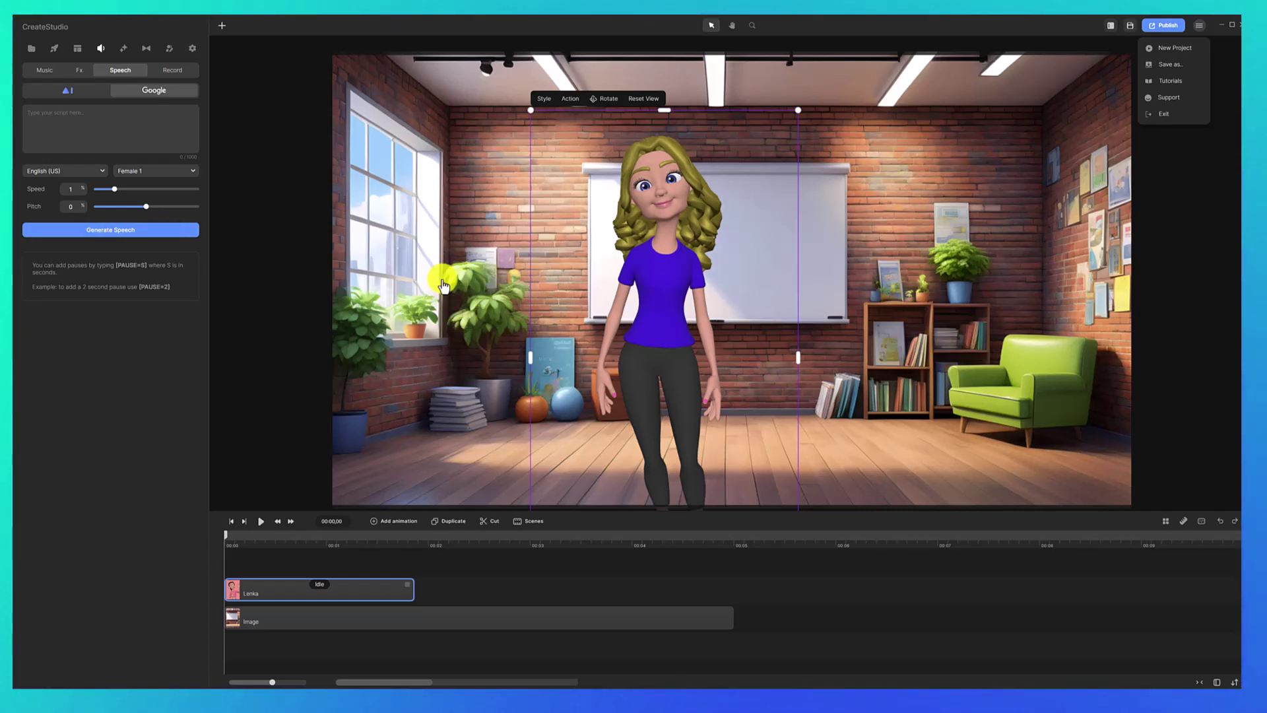
left_click(189, 74)
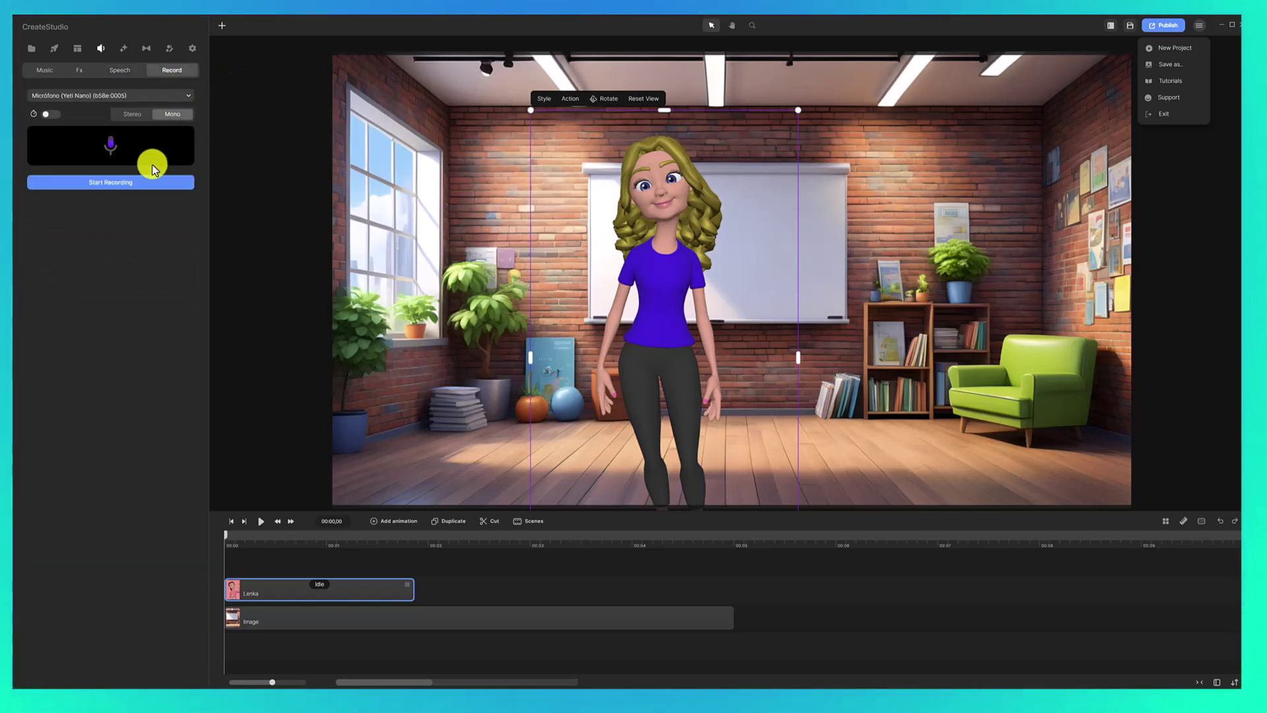
left_click(147, 183)
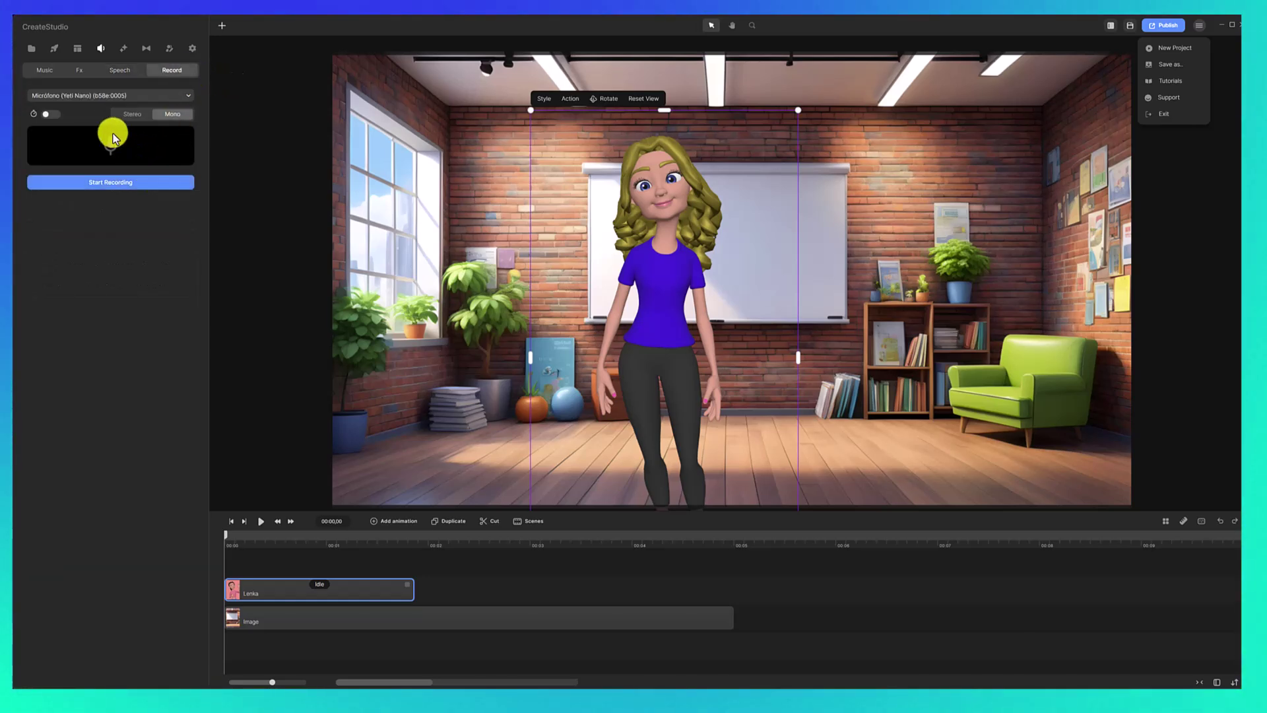
- Import the Jennifer-Voice-Animated-Promo-enhanced-49p voiceover and place it on the timeline
left_click(31, 48)
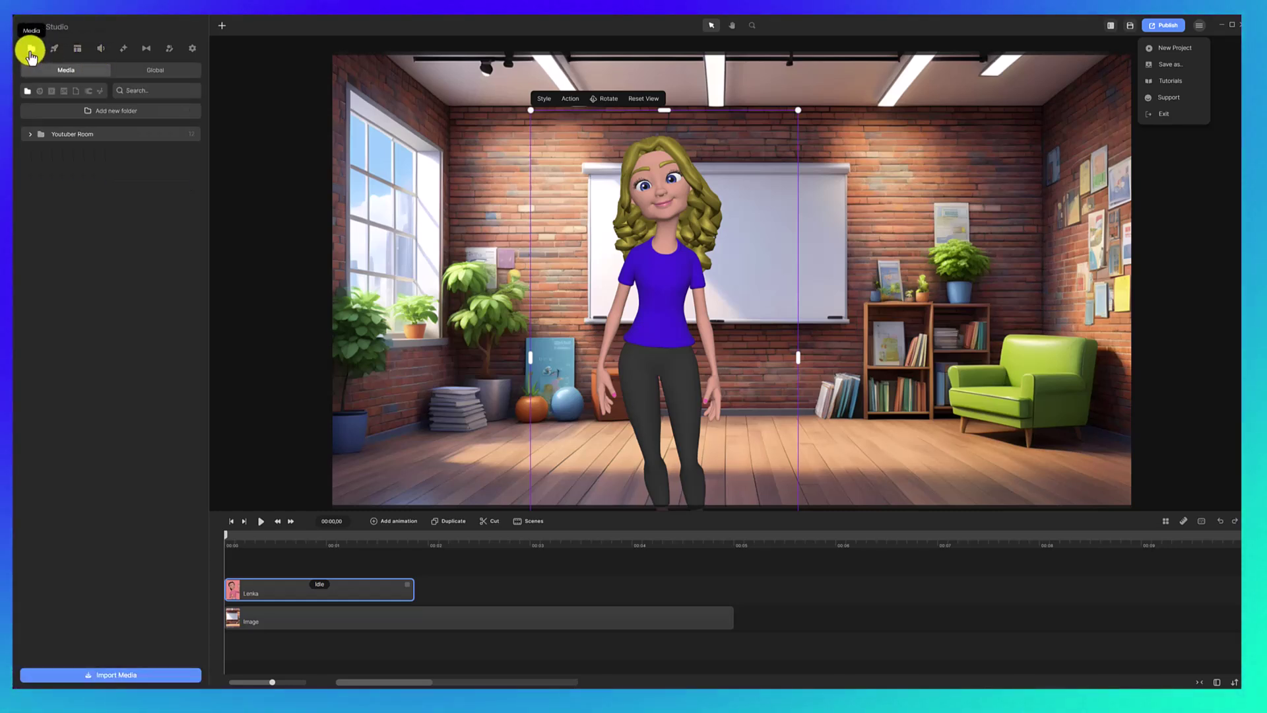
left_click(129, 674)
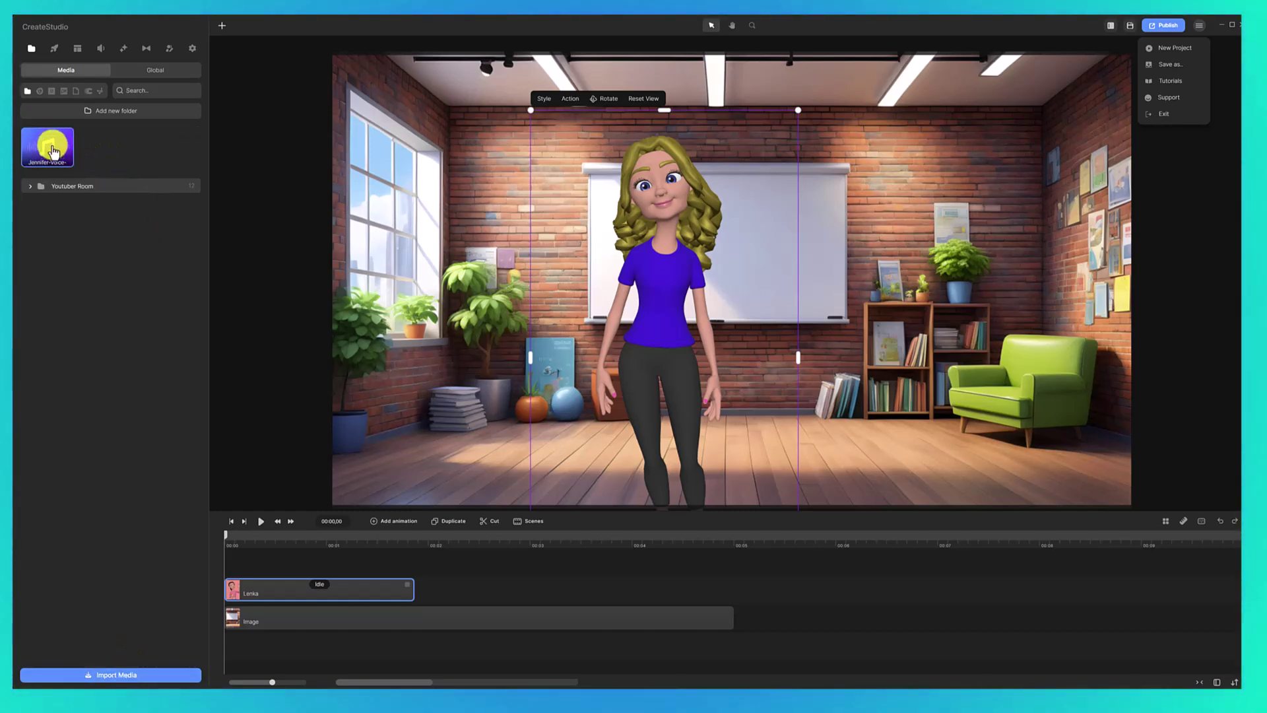
left_click_drag(53, 157, 240, 642)
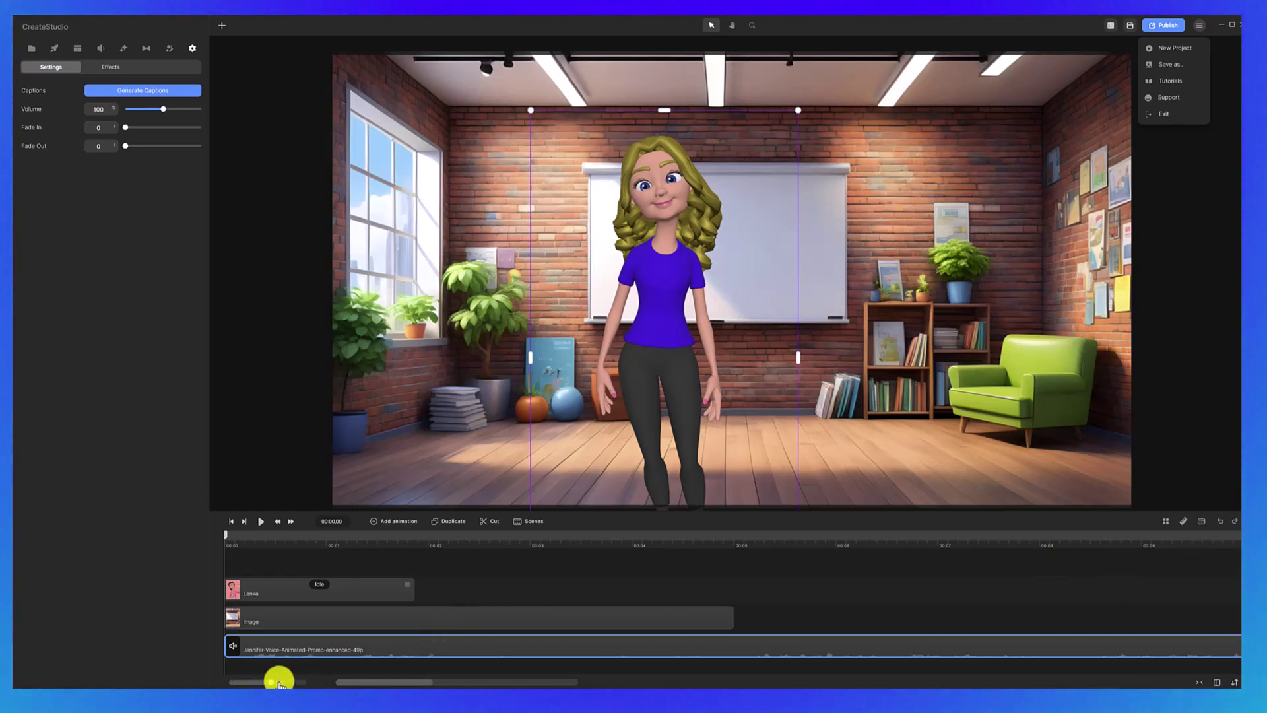
- Zoom the timeline out and stretch the brick-wall image clip to end near 00:12
left_click_drag(272, 683, 260, 681)
left_click(314, 617)
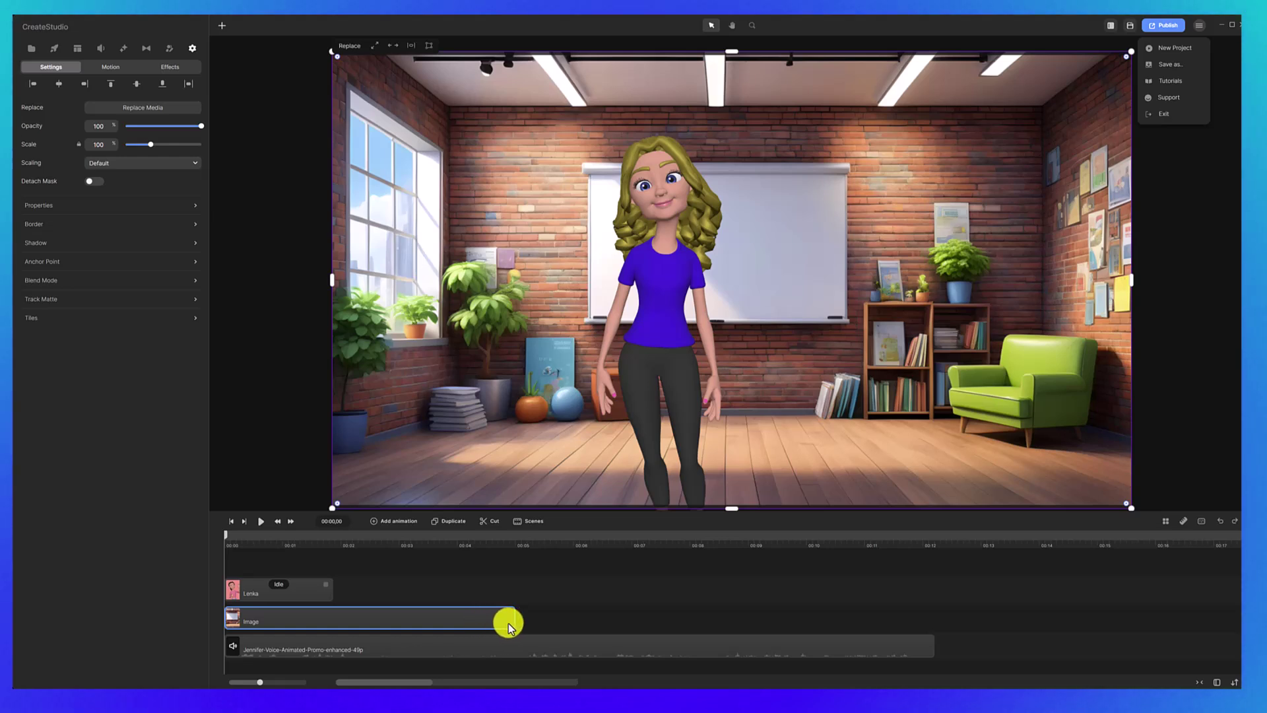
left_click_drag(513, 623, 912, 624)
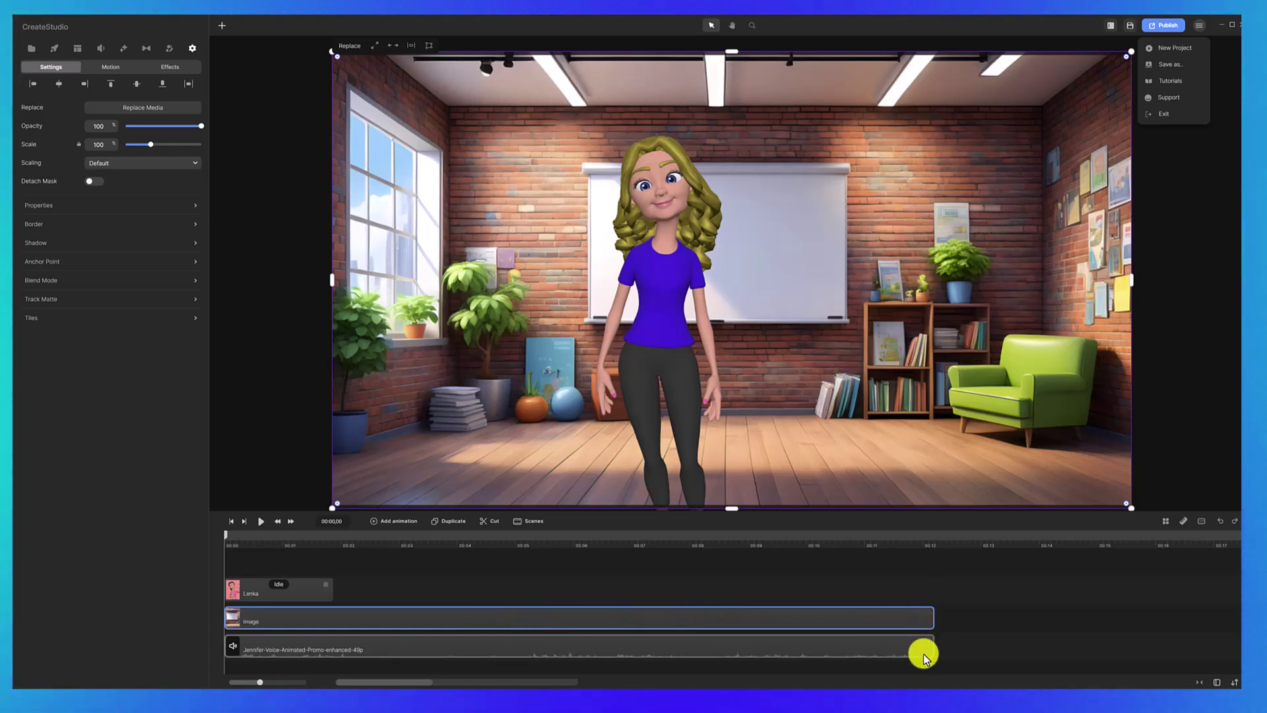
left_click(277, 590)
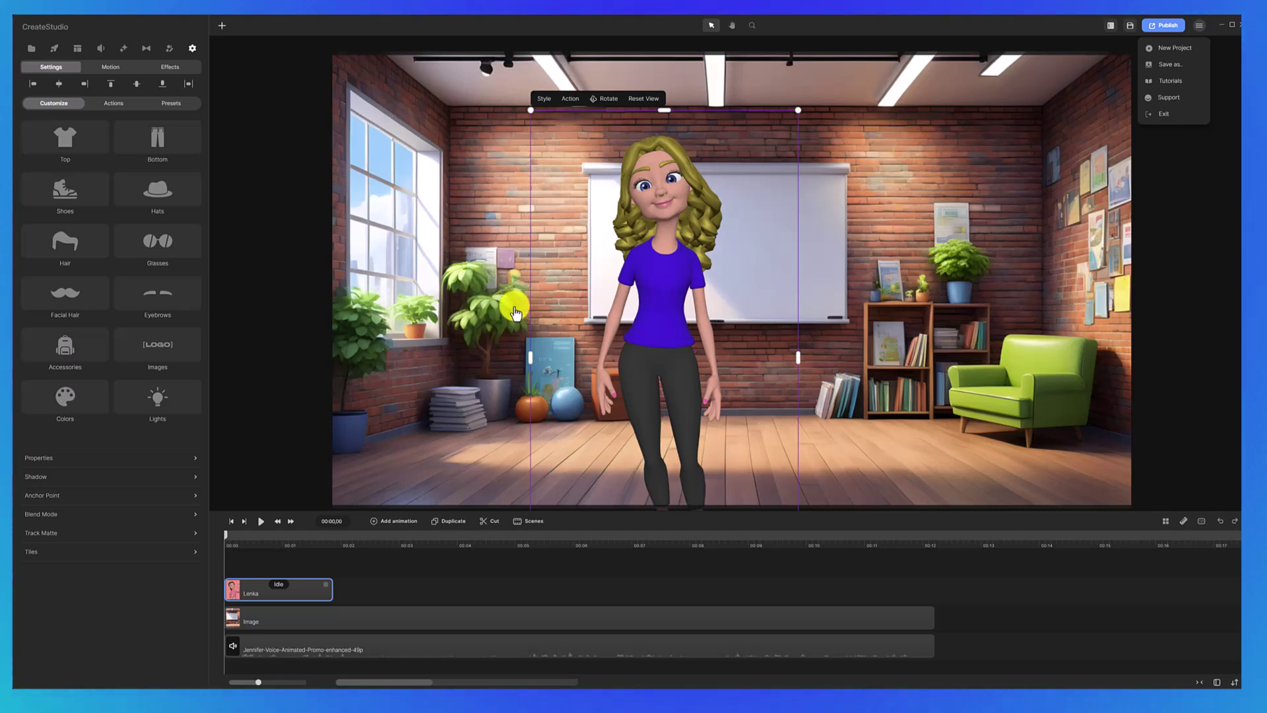
- Sync the voiceover clip with Lenka, preview the lip-sync, and return the playhead near the start
left_click(317, 651)
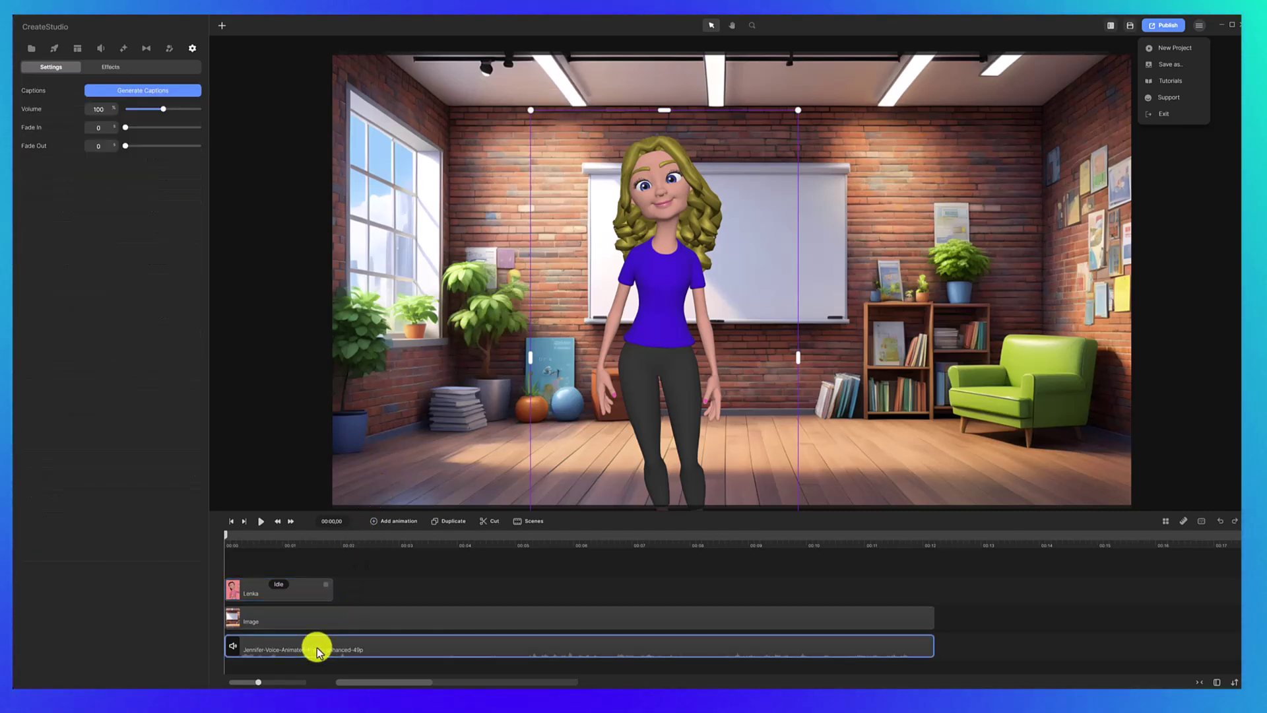
right_click(317, 651)
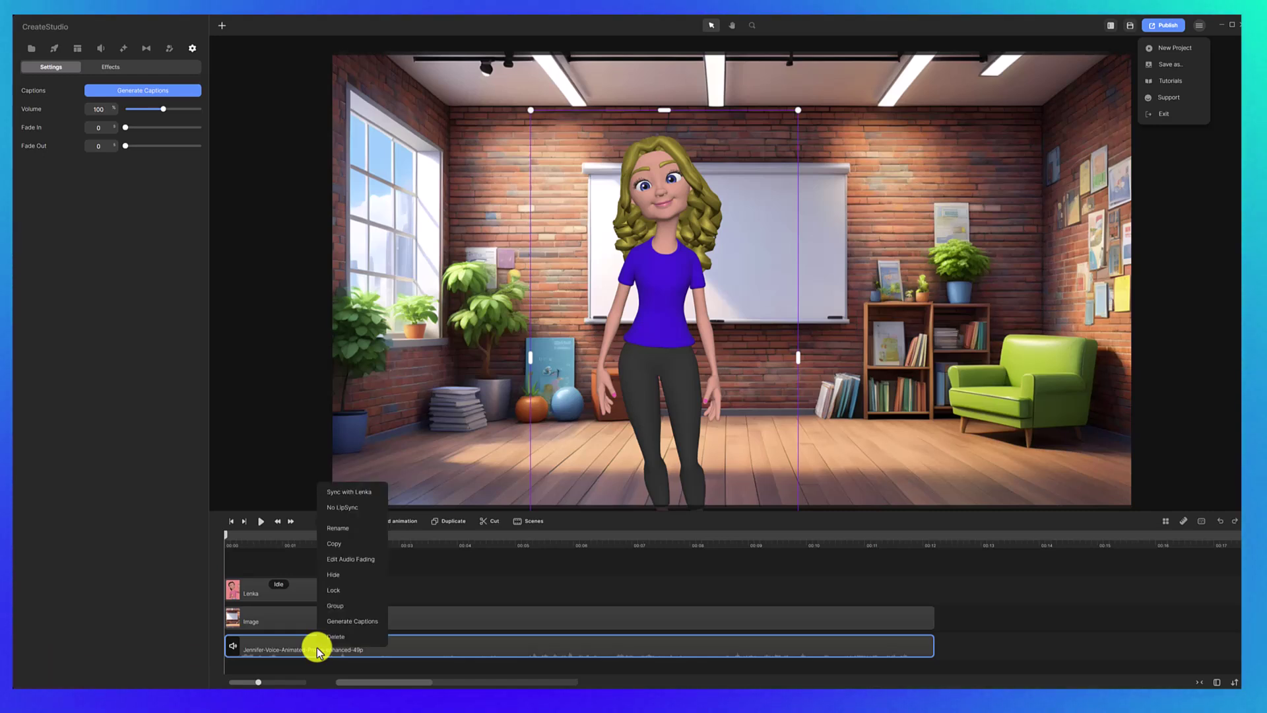
left_click(360, 498)
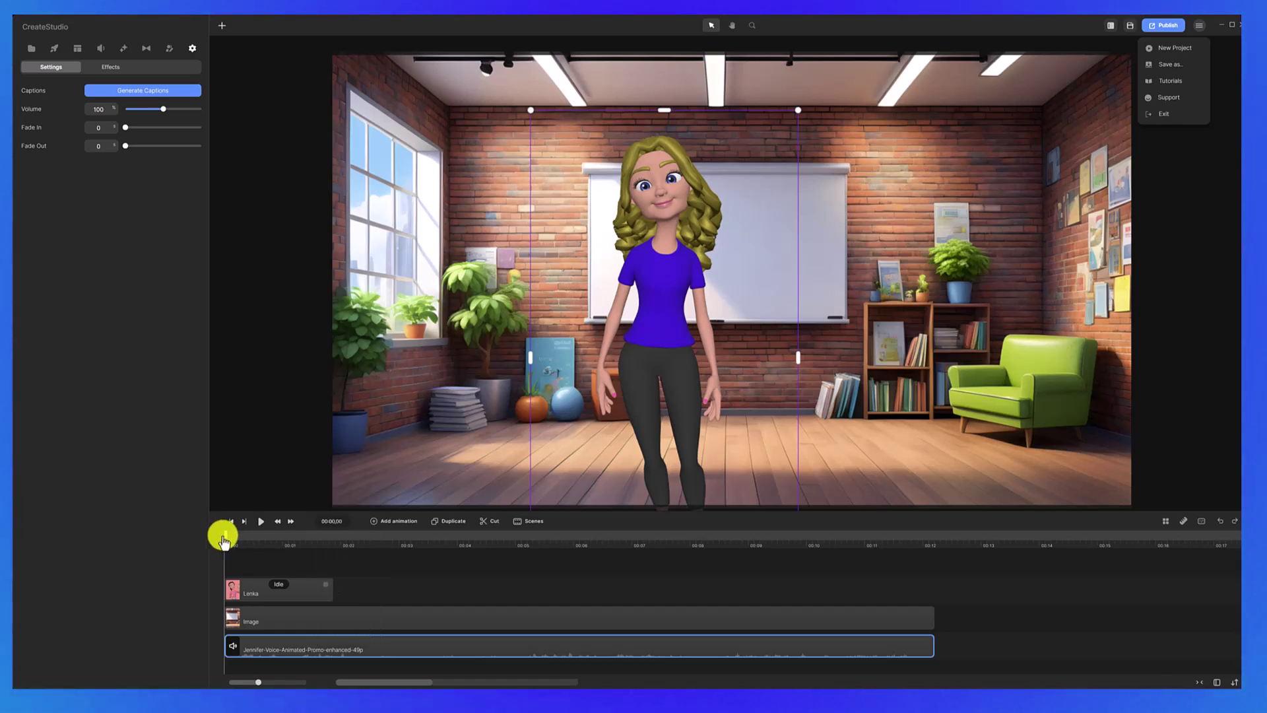
left_click(261, 521)
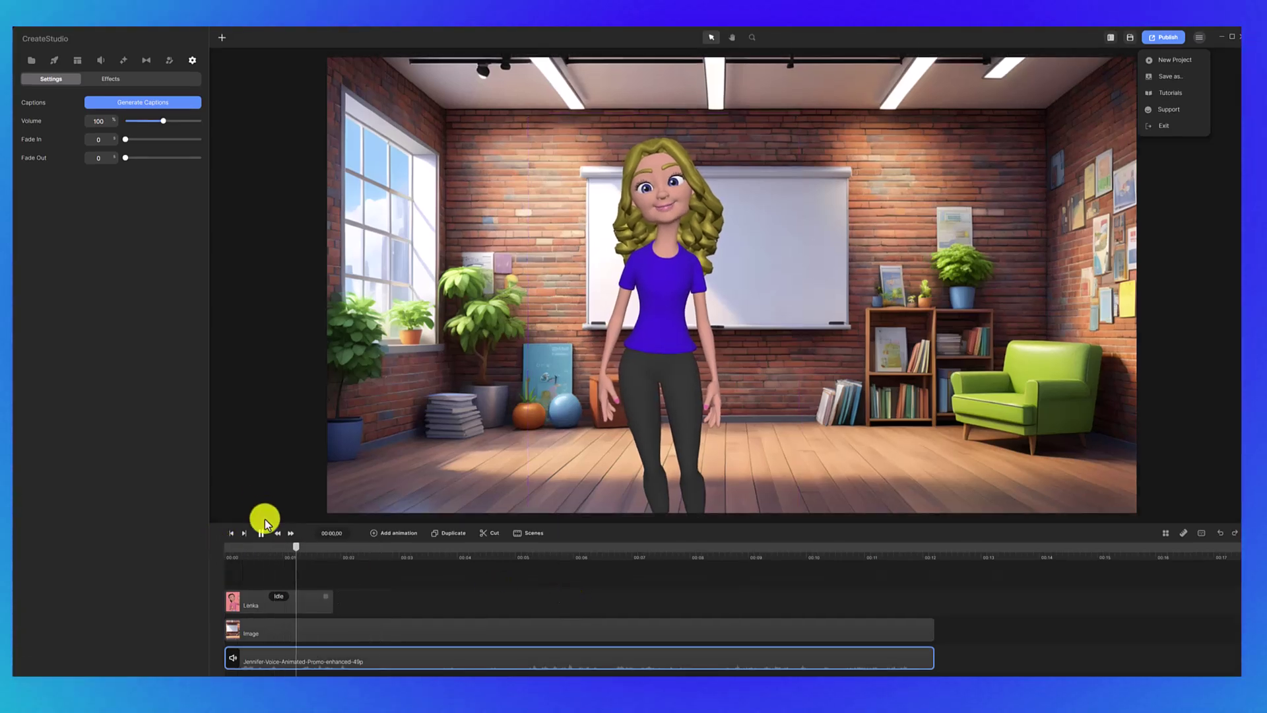
left_click(266, 539)
left_click_drag(322, 546, 283, 560)
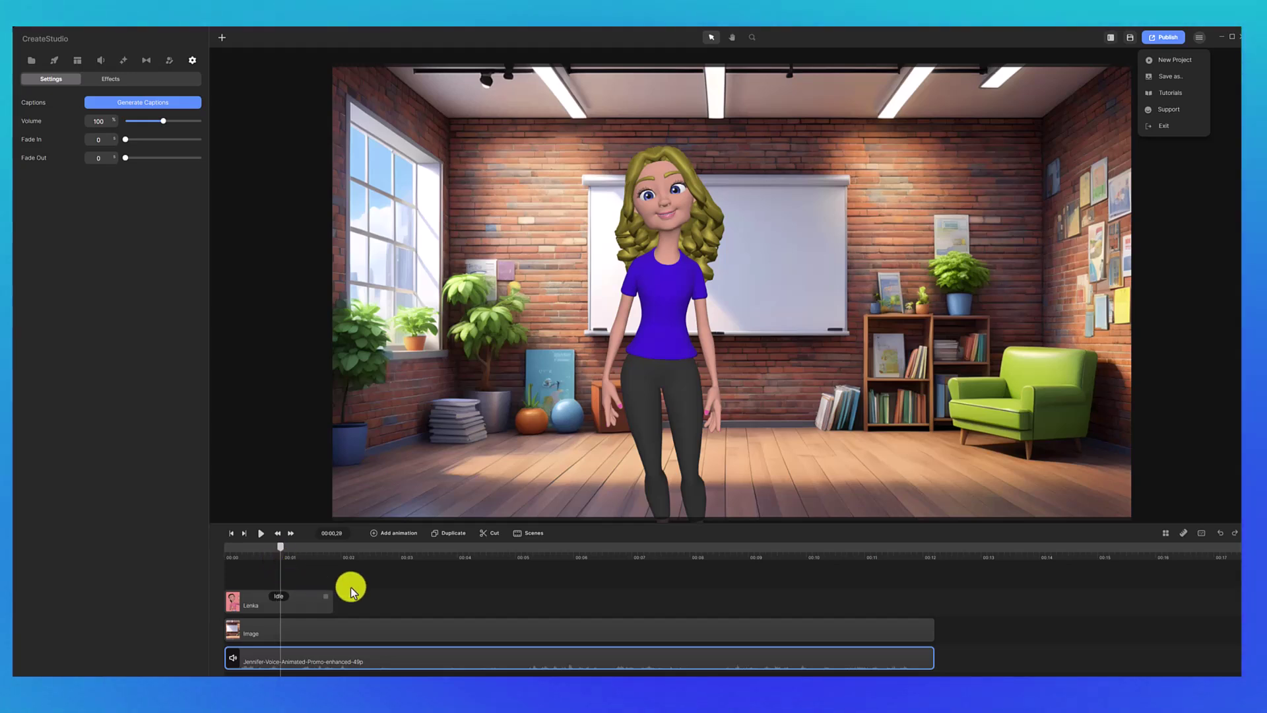
- Set Lenka's facial expression to Happy and turn on eye blinking
left_click(285, 606)
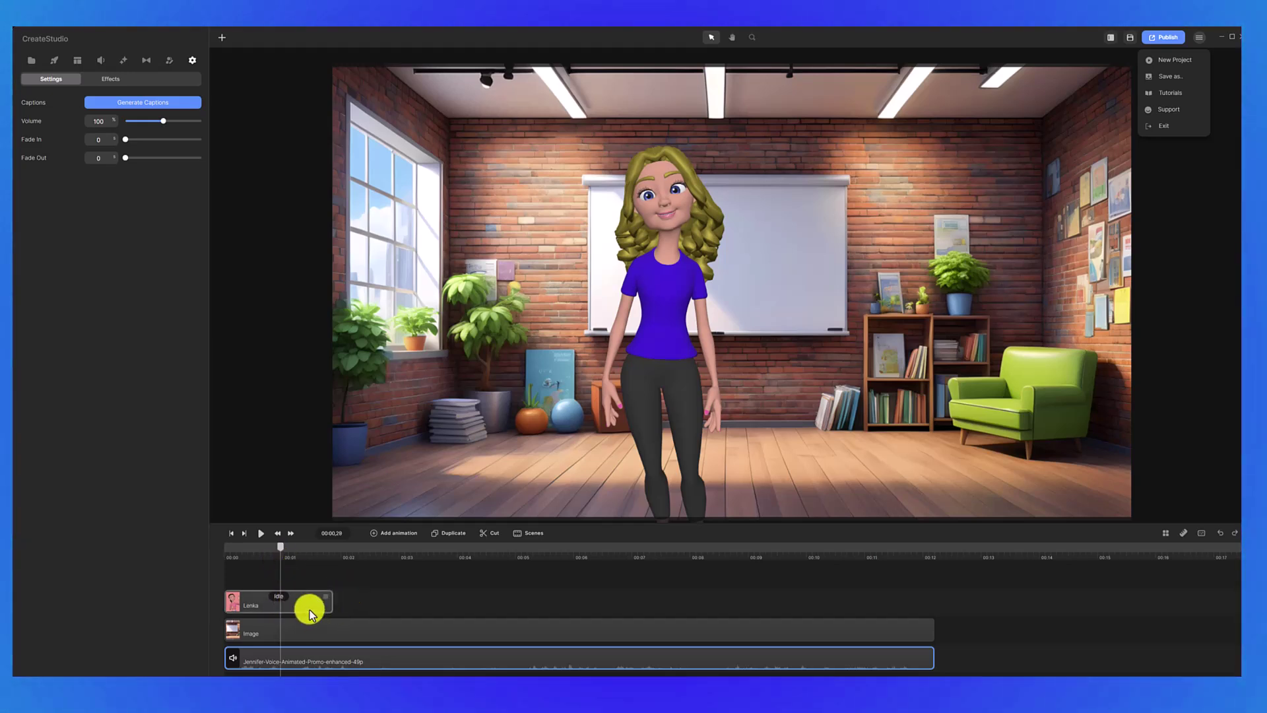
left_click(303, 603)
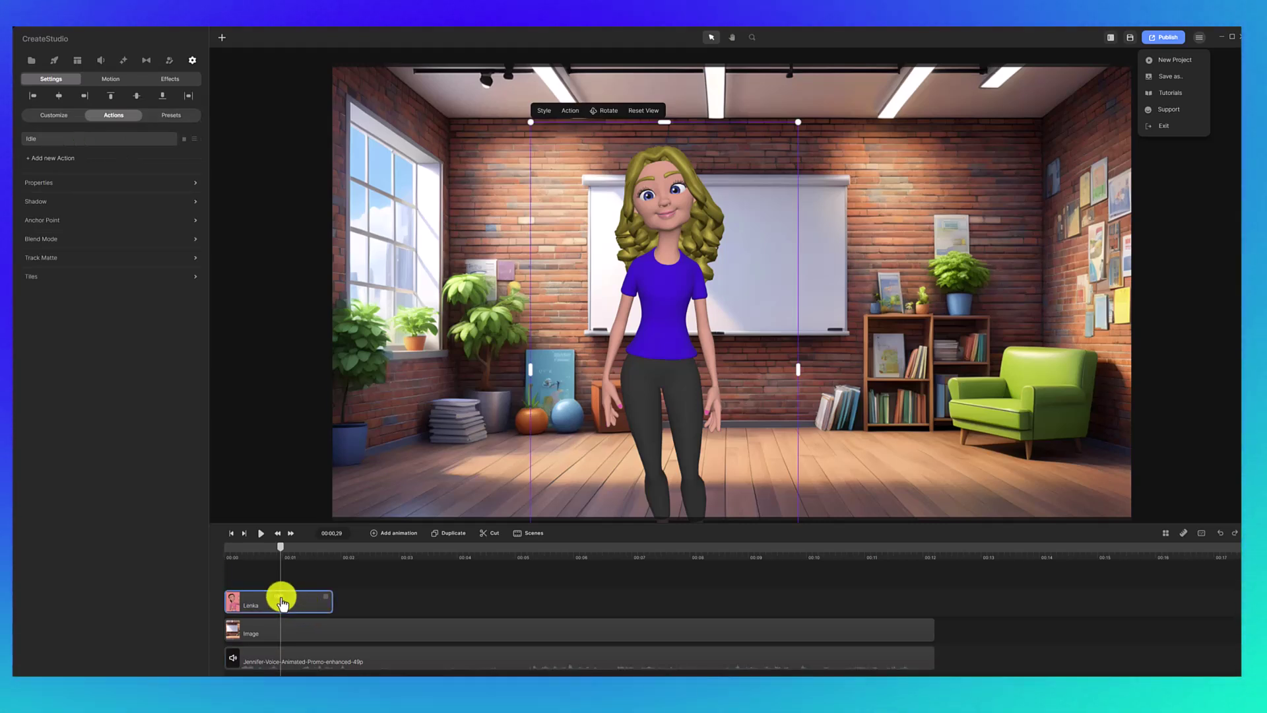
left_click(281, 602)
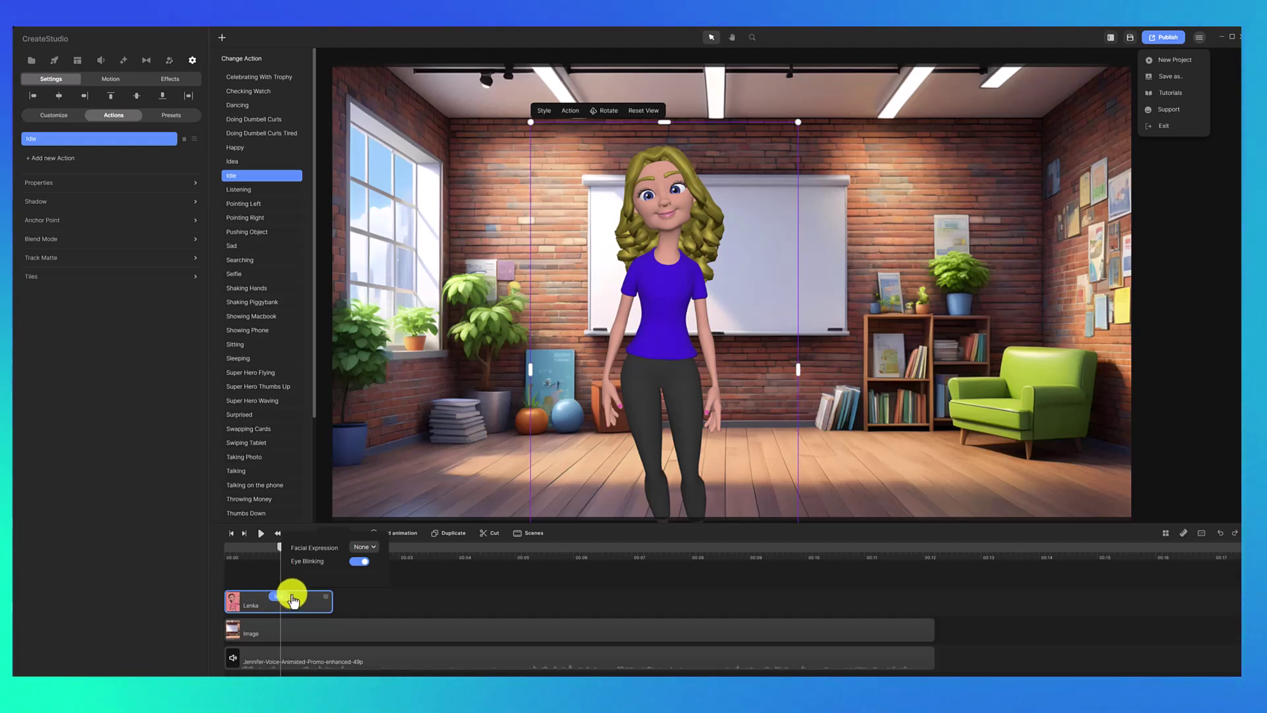
left_click(366, 549)
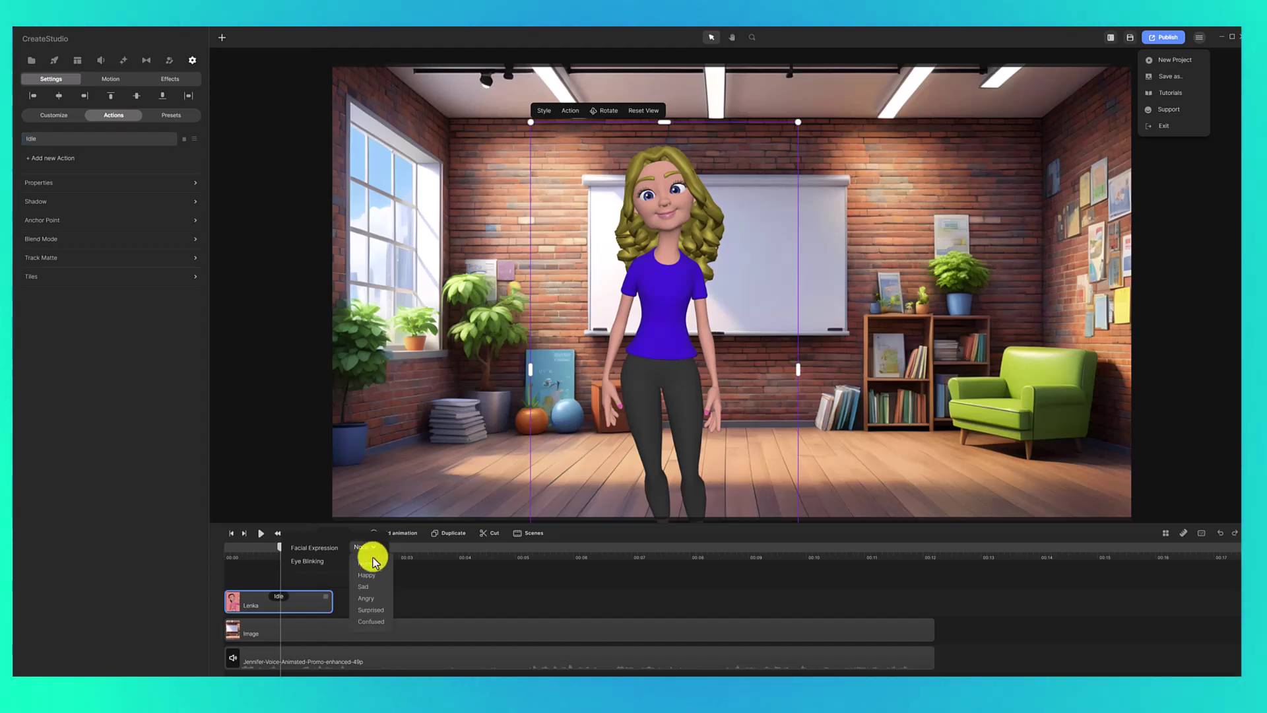
left_click(378, 598)
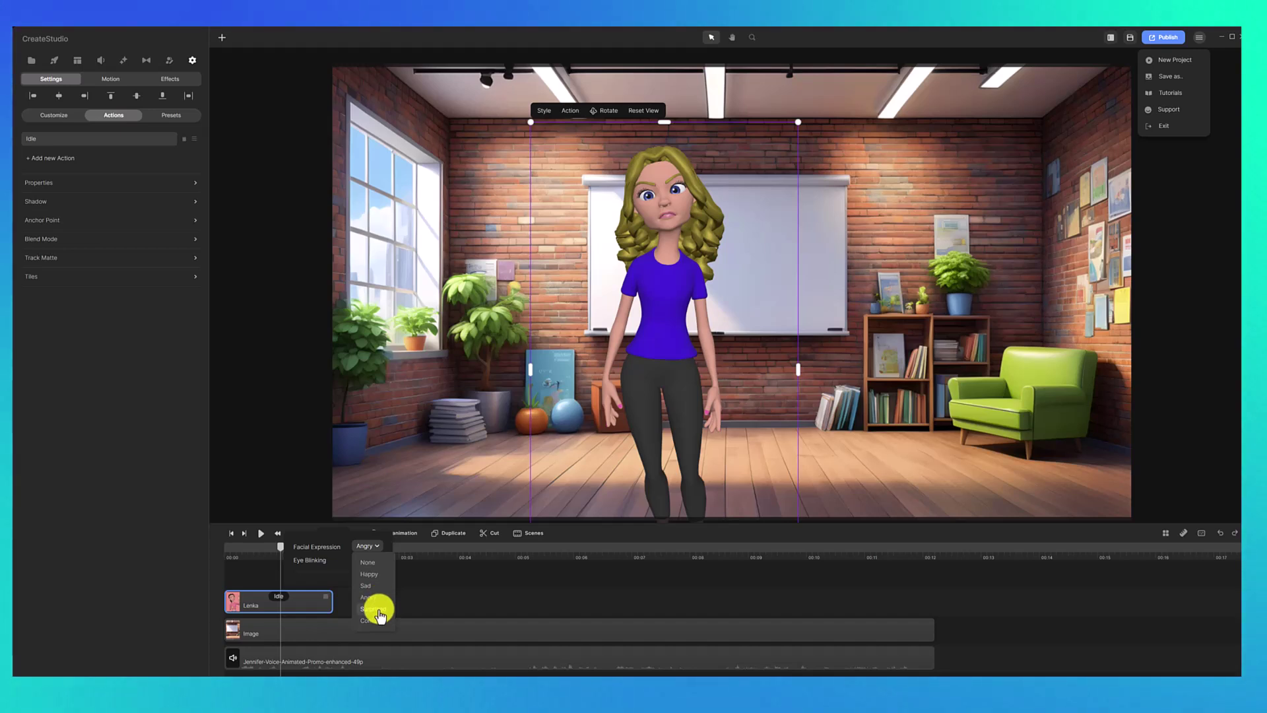
left_click(375, 574)
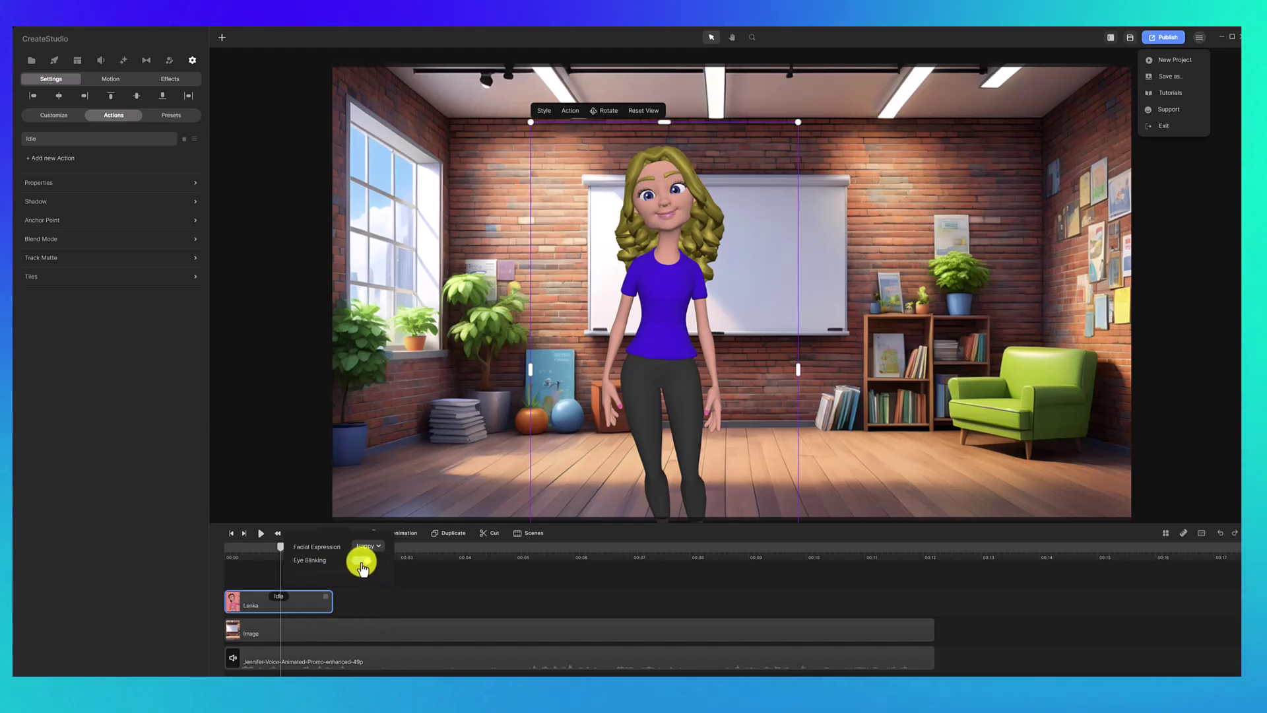
left_click(359, 563)
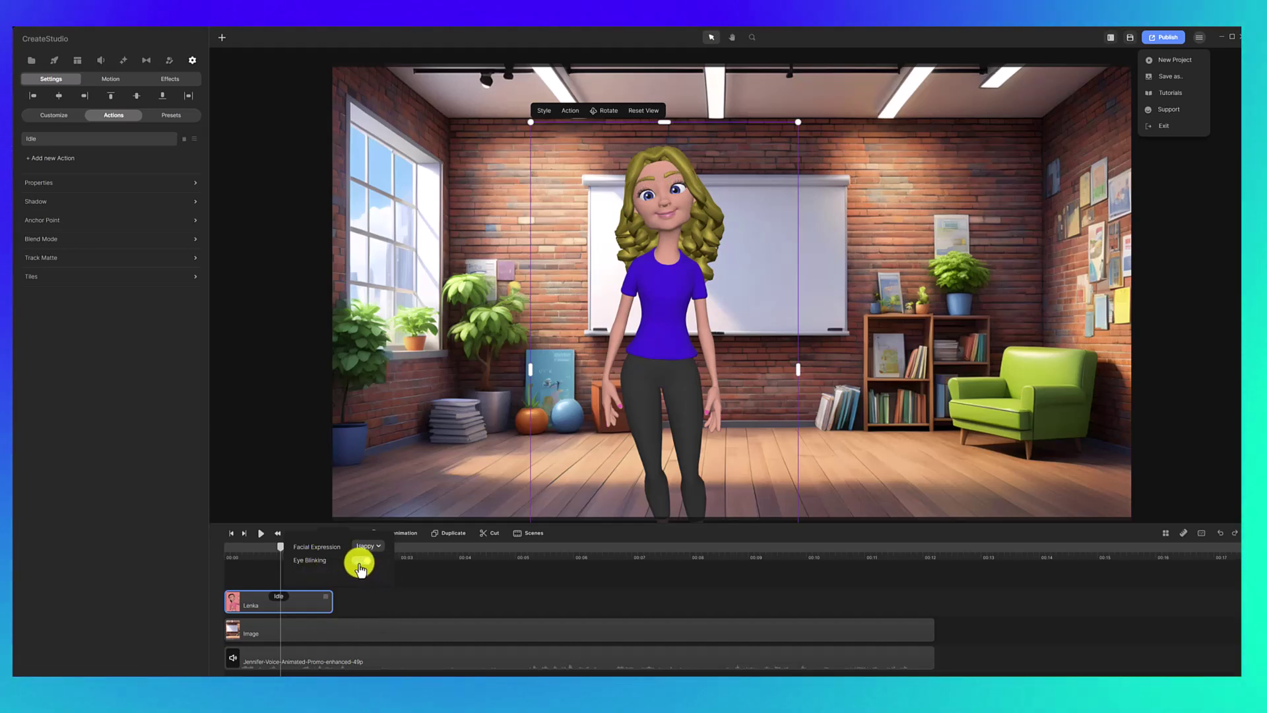
- Change Lenka's action from Idle to Wave and preview her waving
left_click(281, 597)
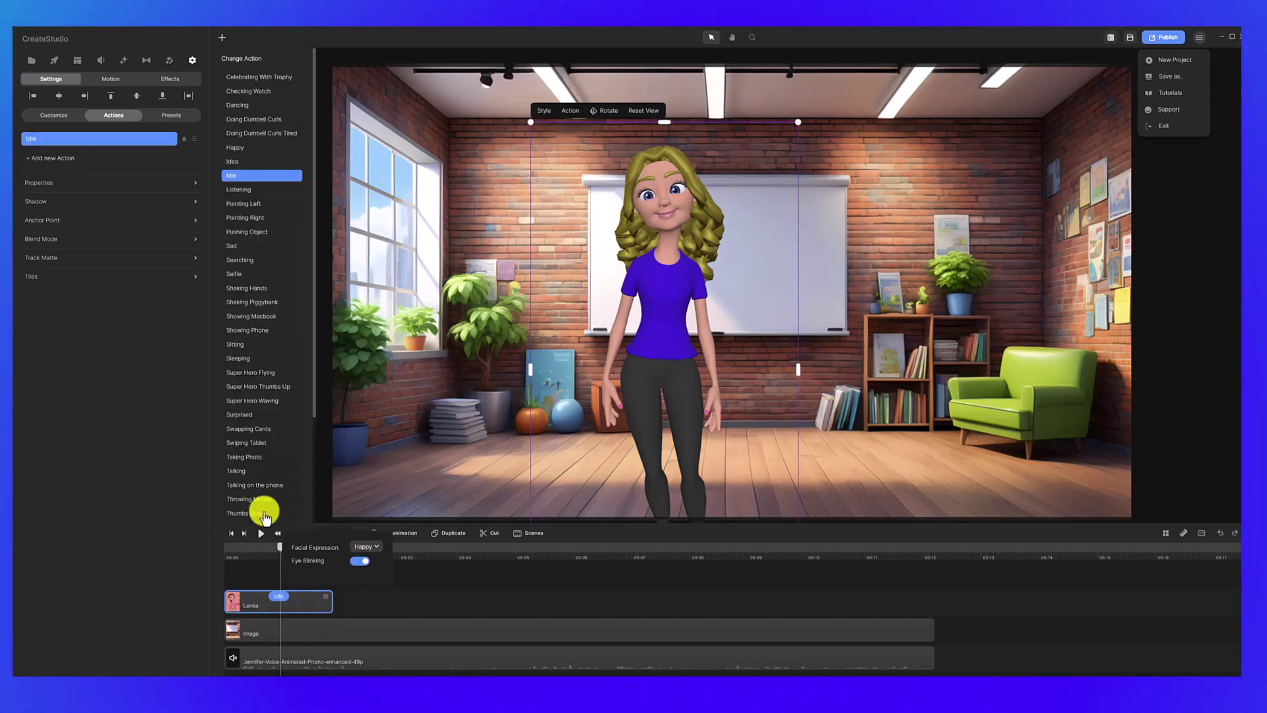
scroll(264, 462, "down", 3)
left_click(251, 453)
left_click(330, 568)
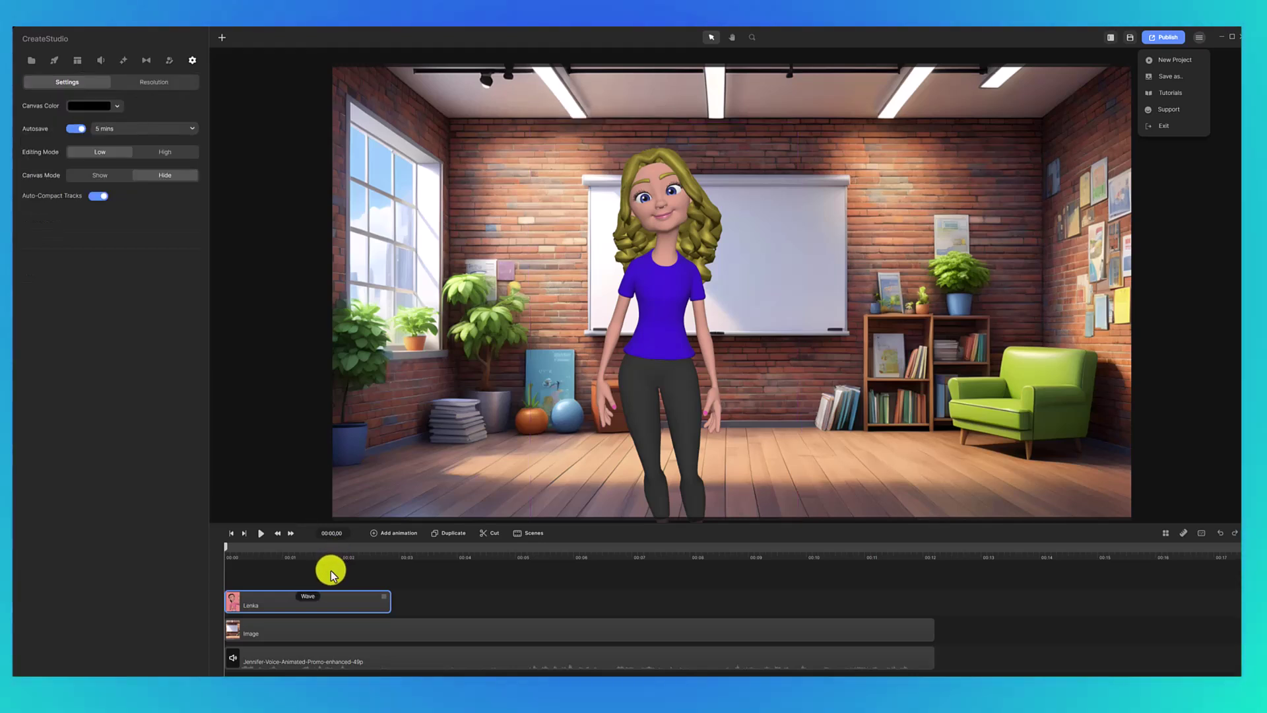
left_click(261, 535)
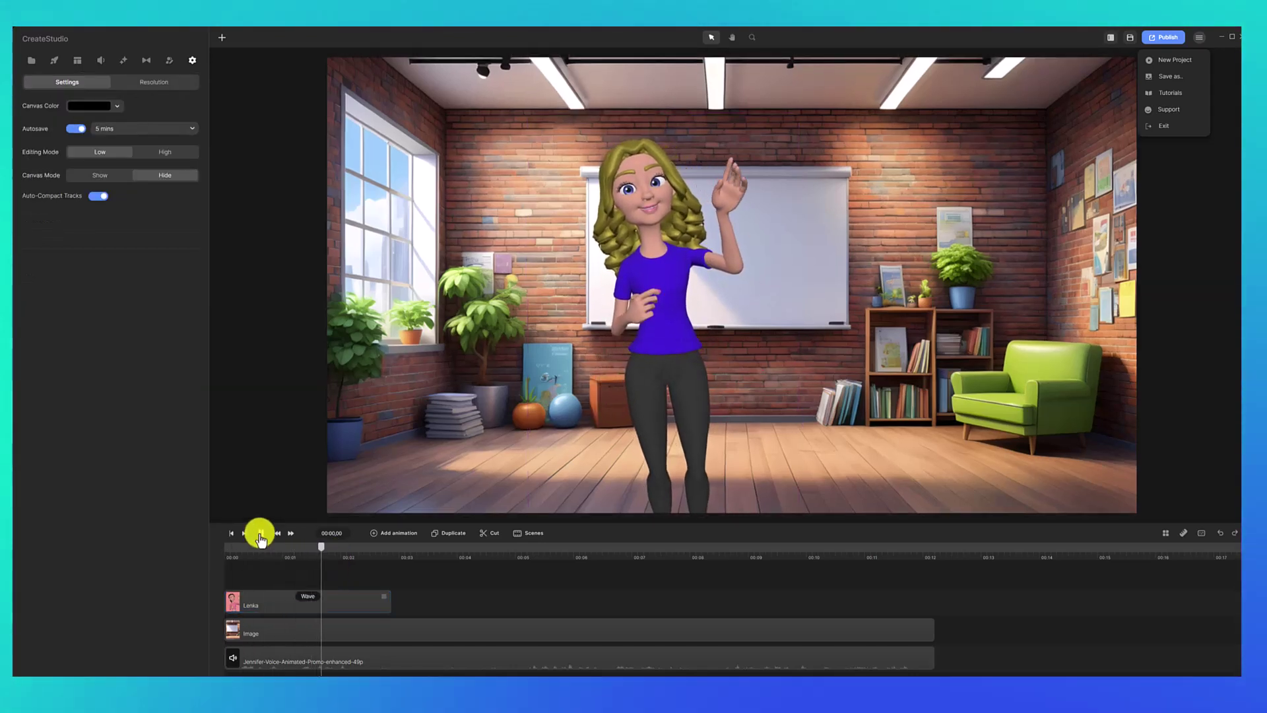
left_click(261, 535)
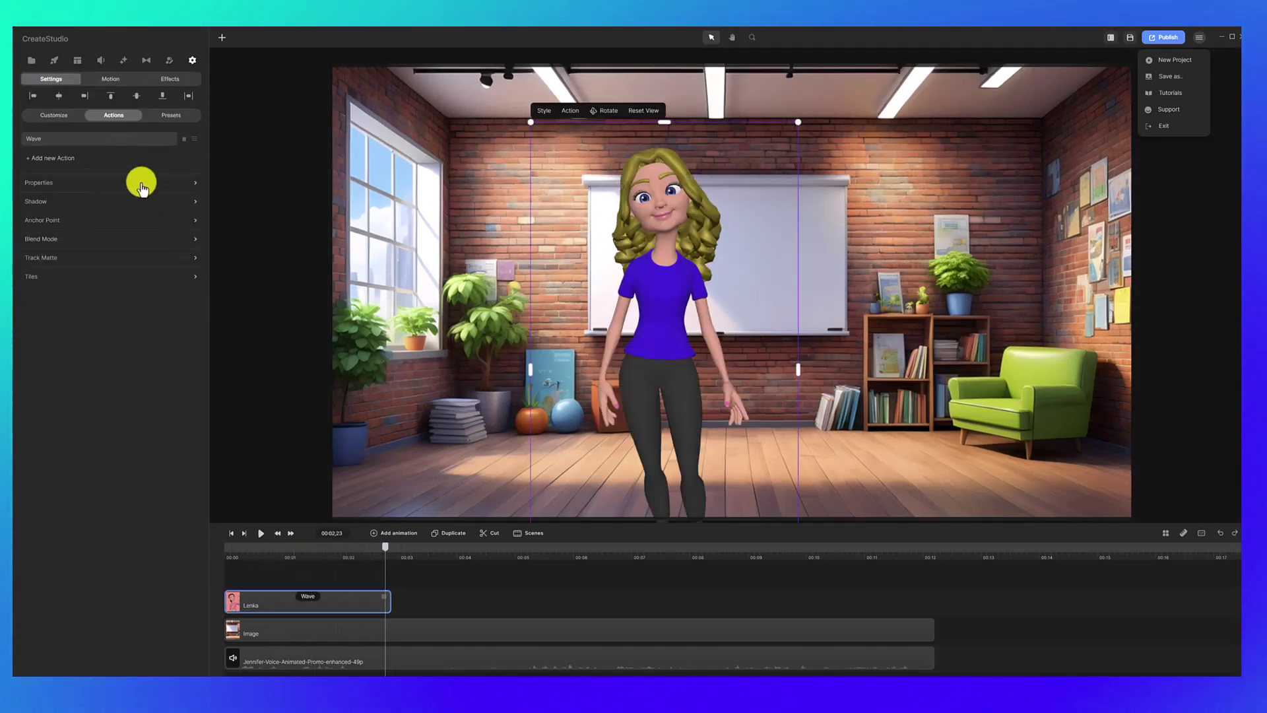
- Add Idle and Idea actions to Lenka's clip and lengthen the clip
left_click(66, 161)
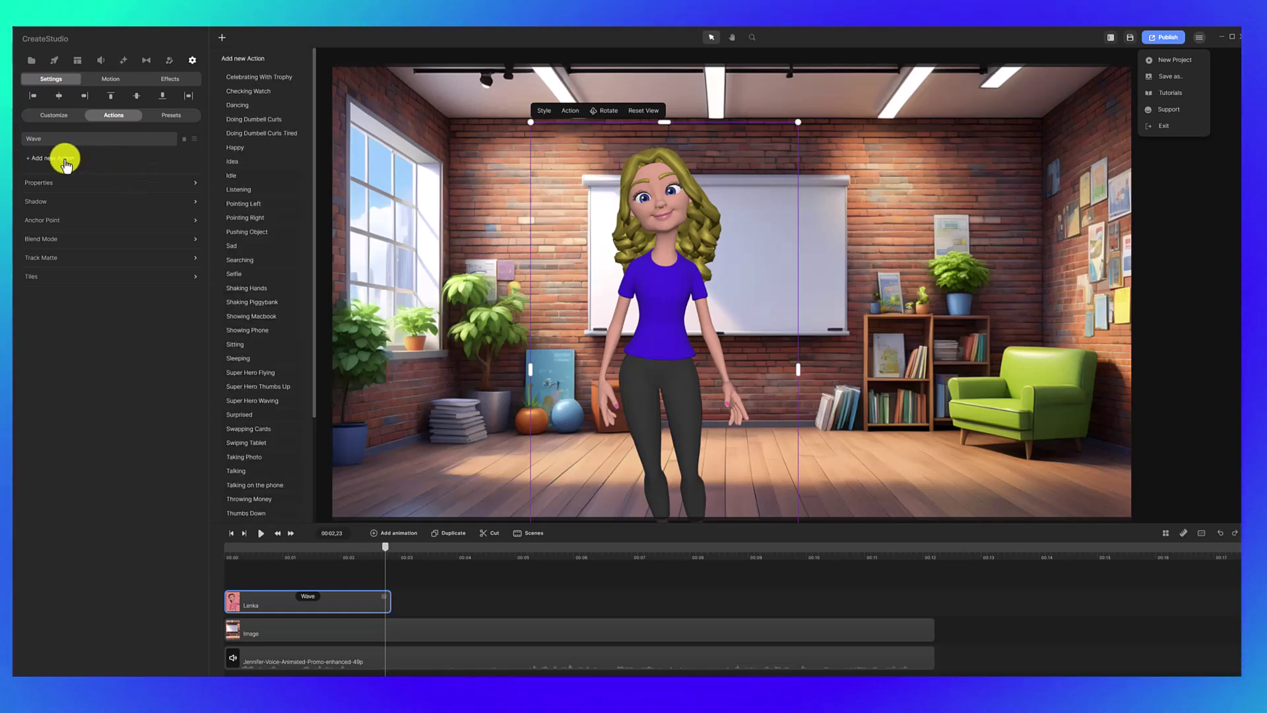
scroll(249, 189, "down", 3)
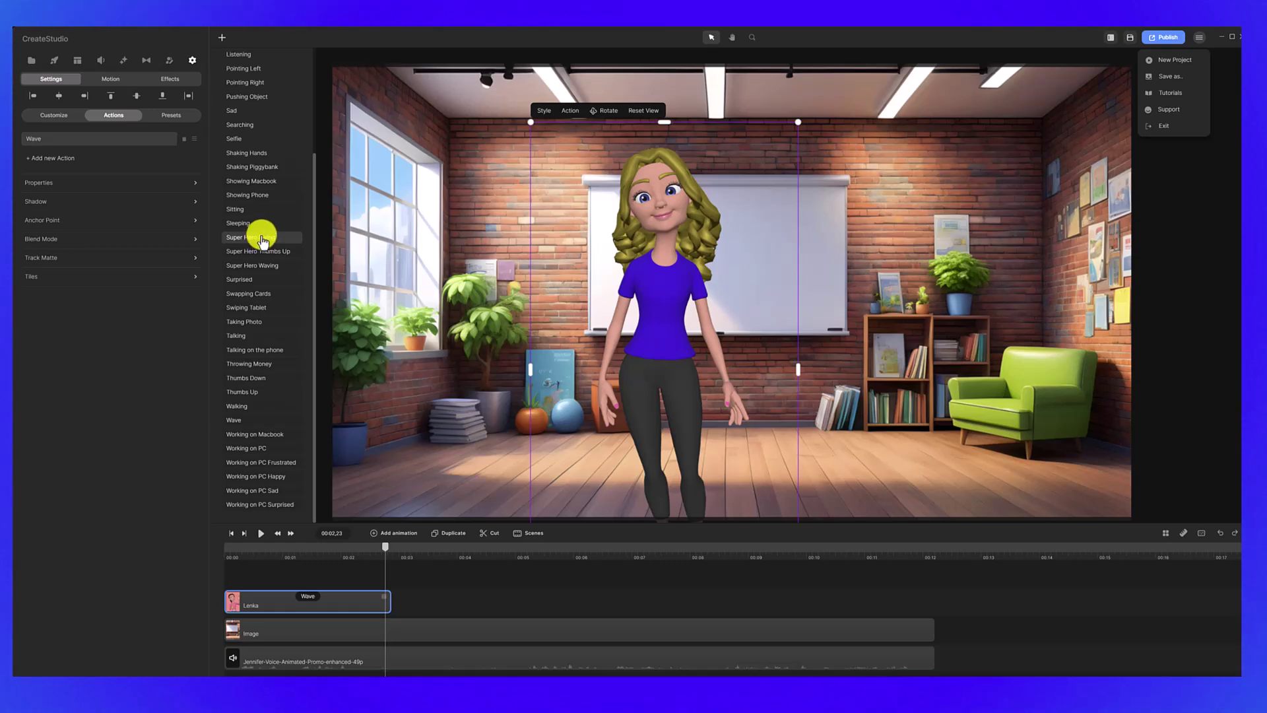
scroll(249, 184, "up", 3)
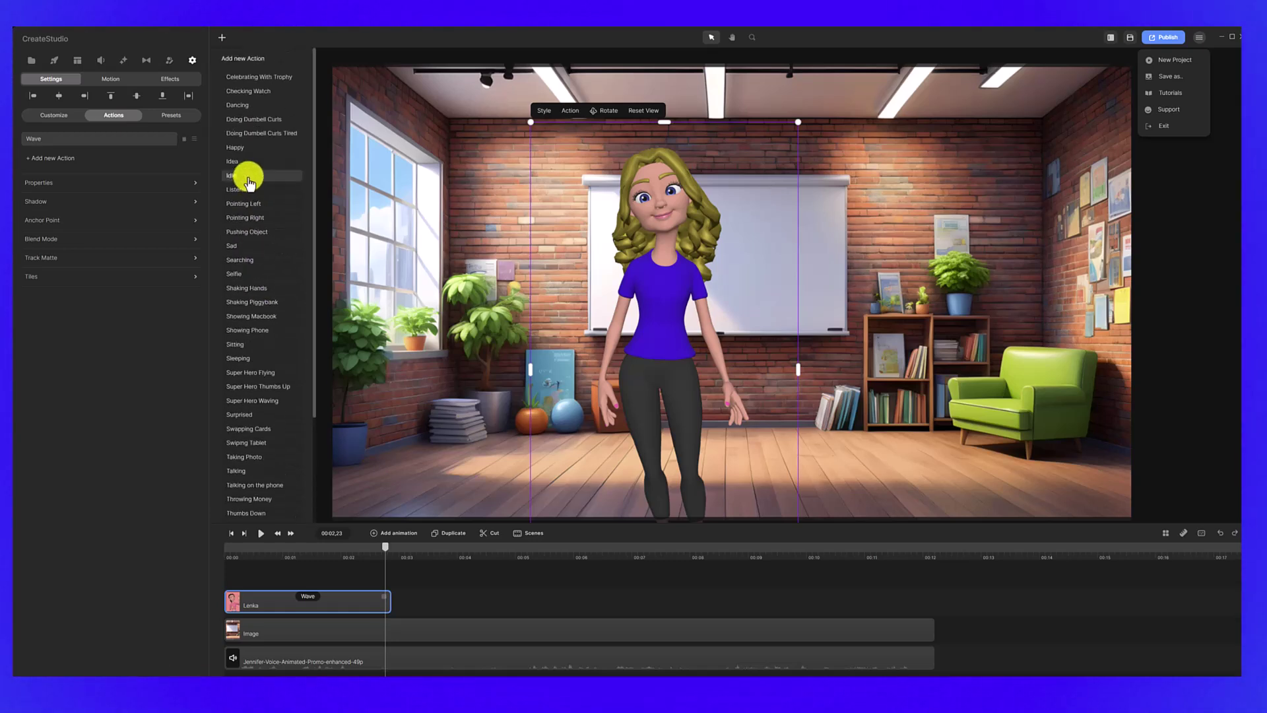
left_click(249, 178)
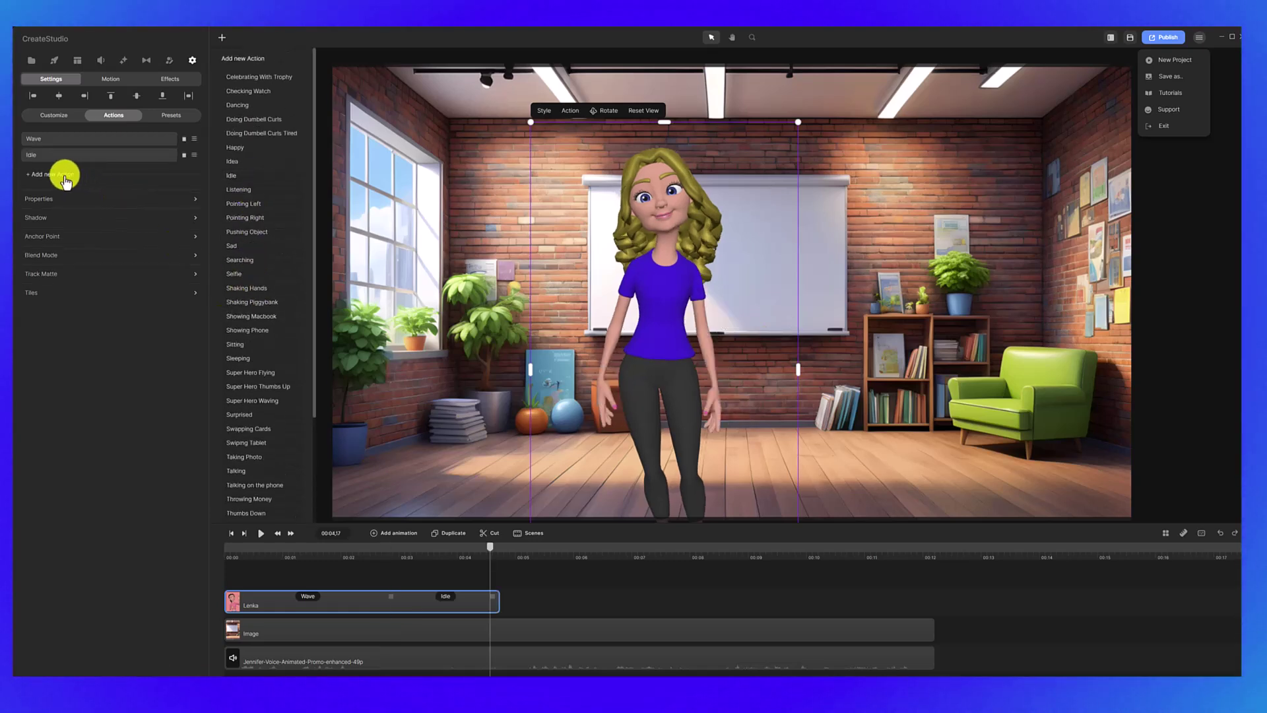
left_click(232, 161)
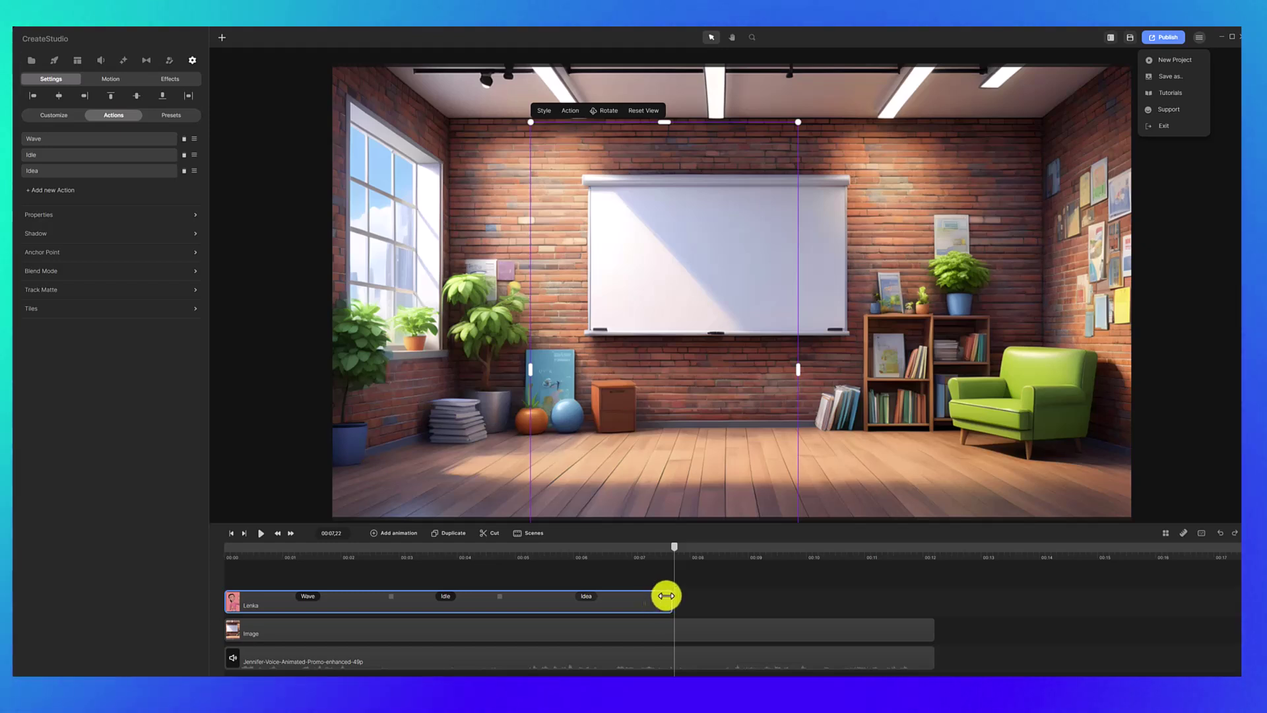
mouse_move(666, 601)
left_mouse_down()
mouse_move(717, 602)
mouse_move(682, 603)
left_mouse_up()
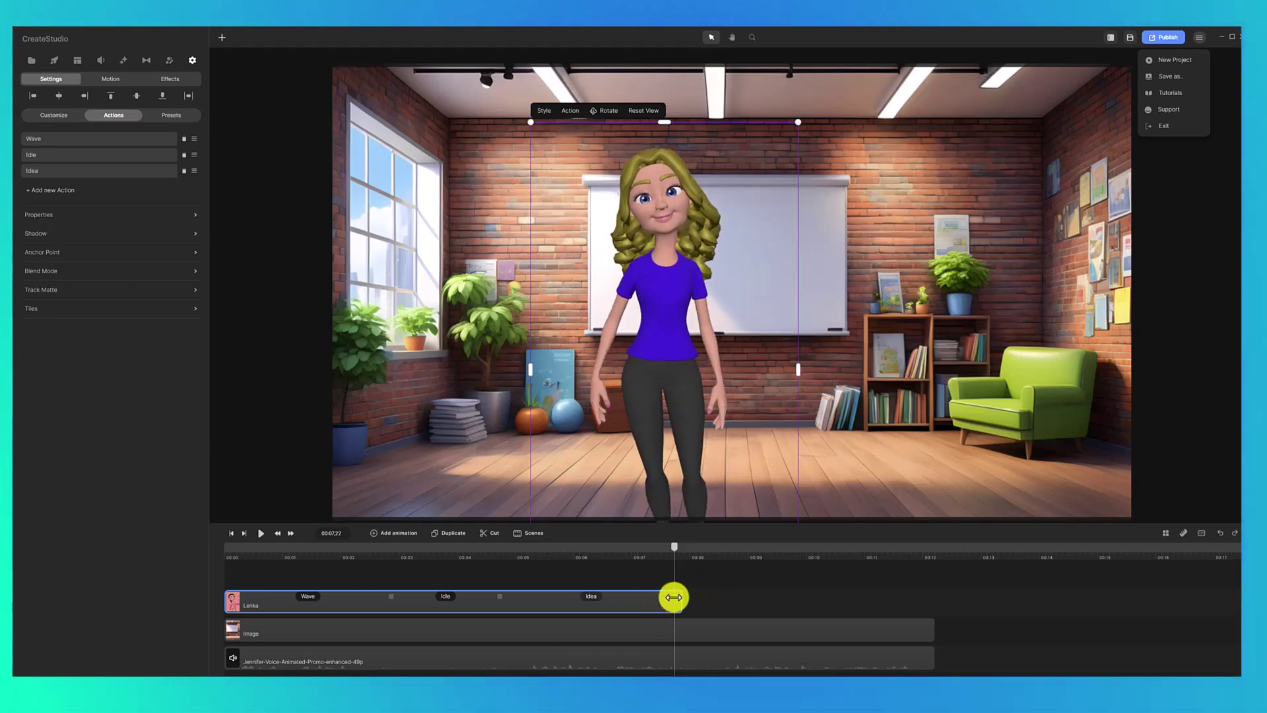
- Add a Talking action, trim Lenka's clip to end with the background at 00:12, and rewind
left_click(61, 196)
left_click(236, 470)
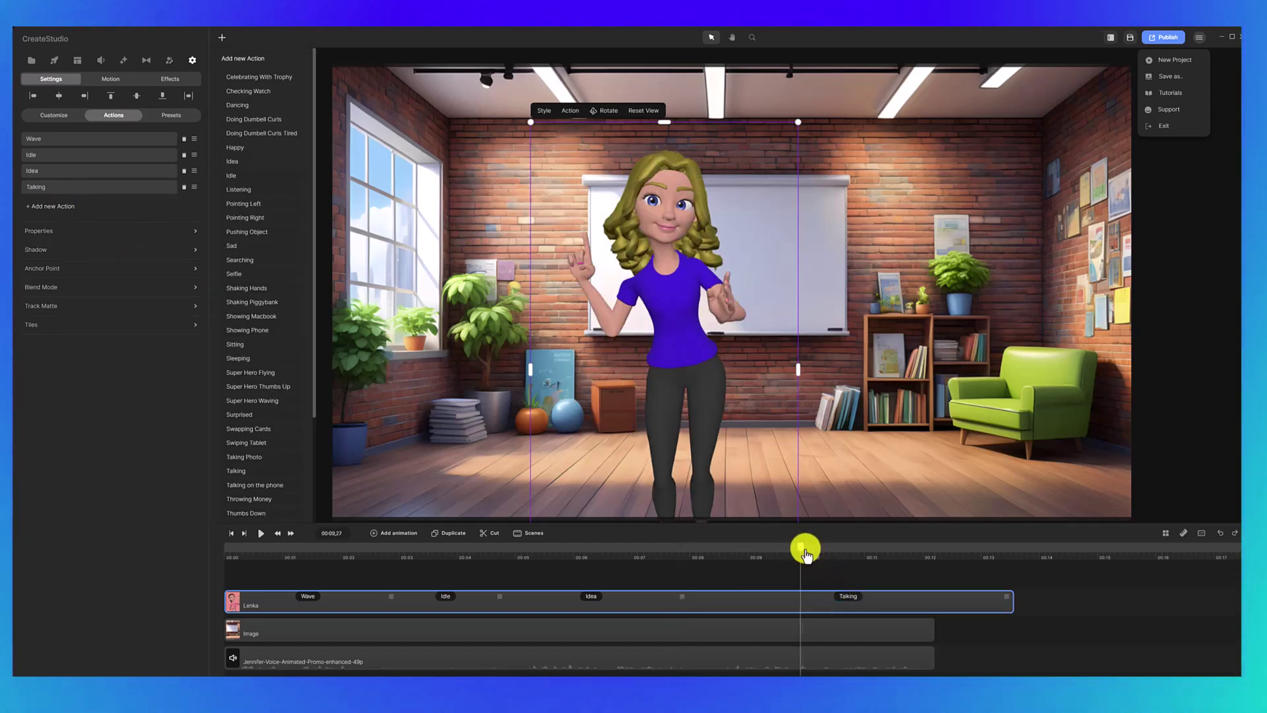
left_click_drag(805, 553, 946, 585)
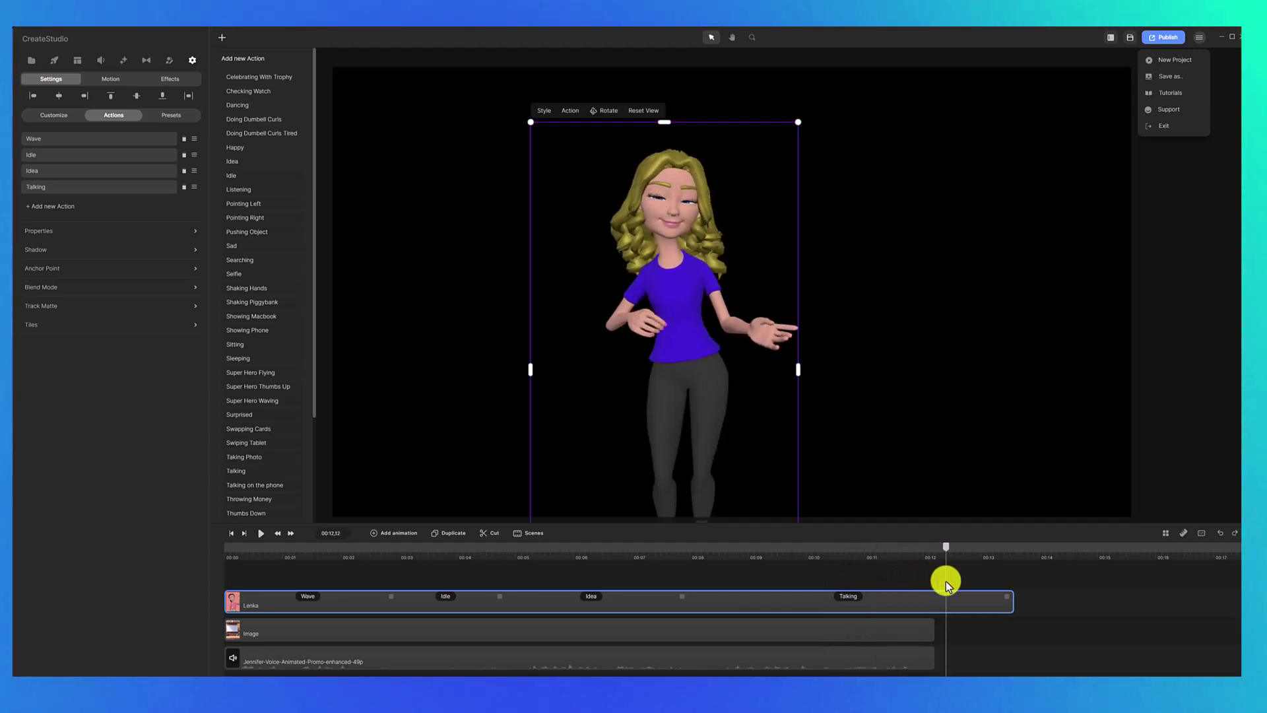
left_click_drag(950, 584, 934, 586)
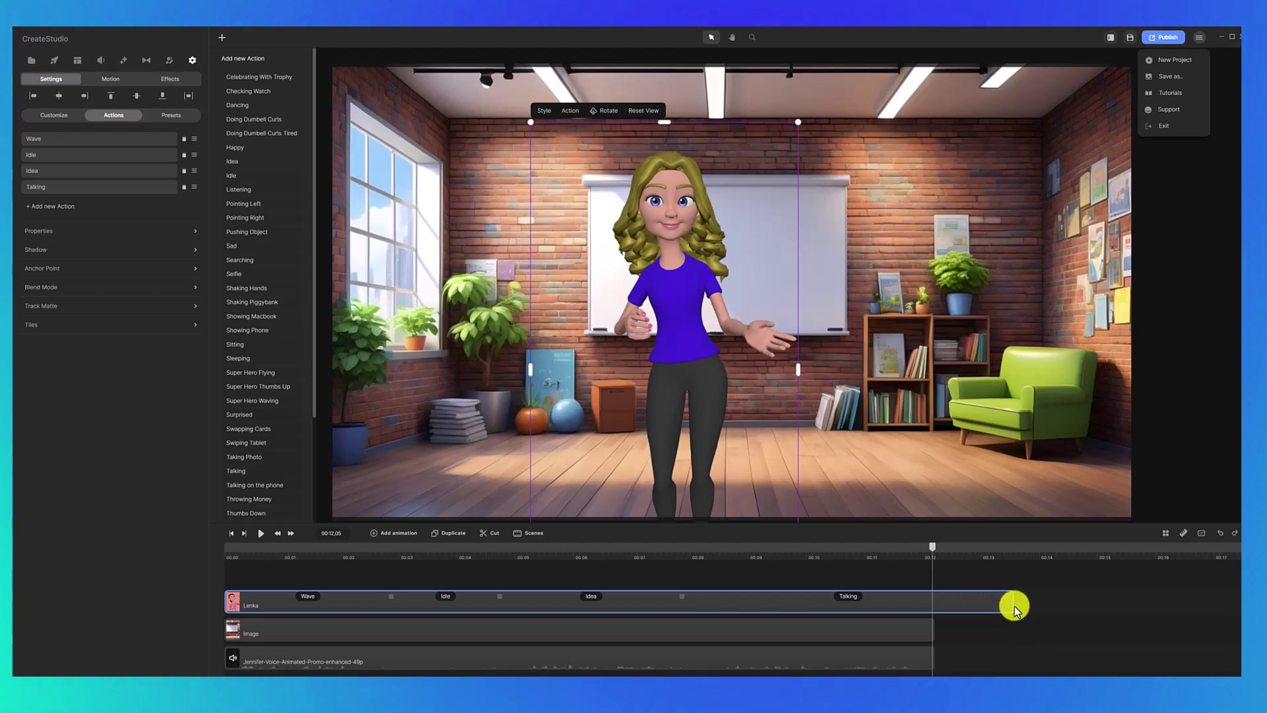
left_click_drag(1009, 597, 931, 598)
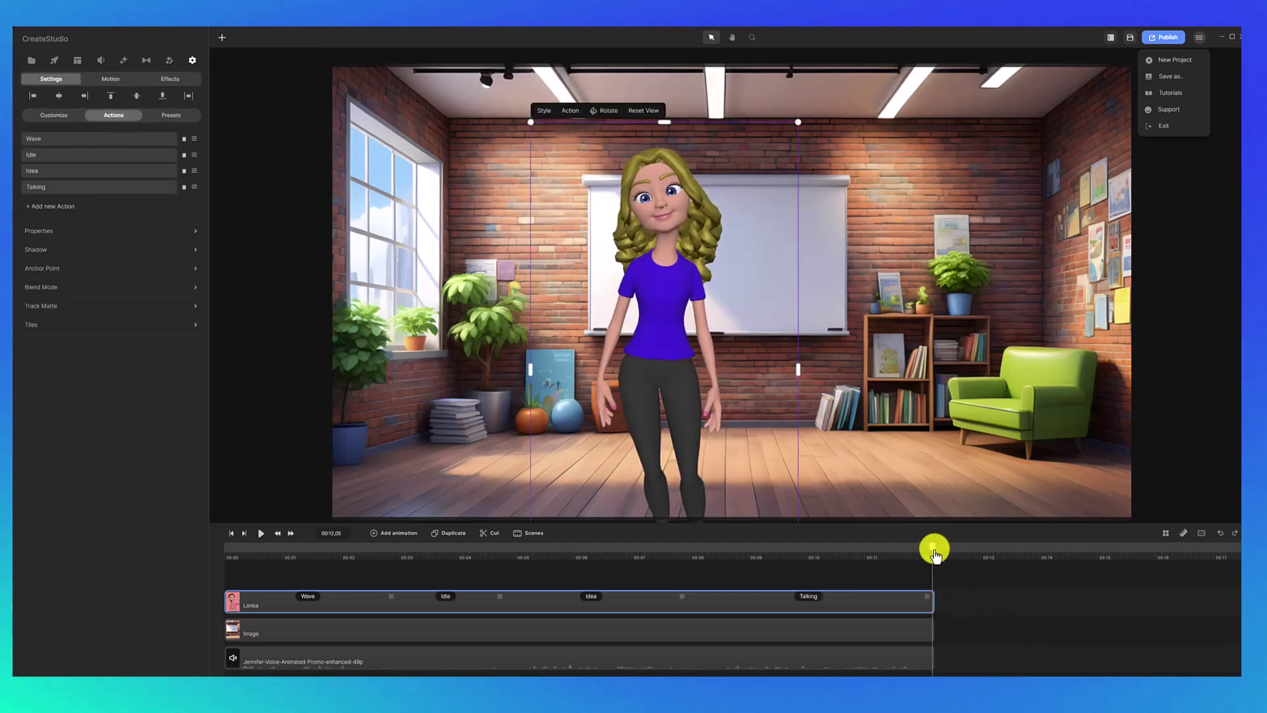
left_click_drag(933, 547, 225, 554)
- Park the playhead near 00:05, open Lower Thirds, and drag the Red Box lower third onto the timeline
left_click(548, 567)
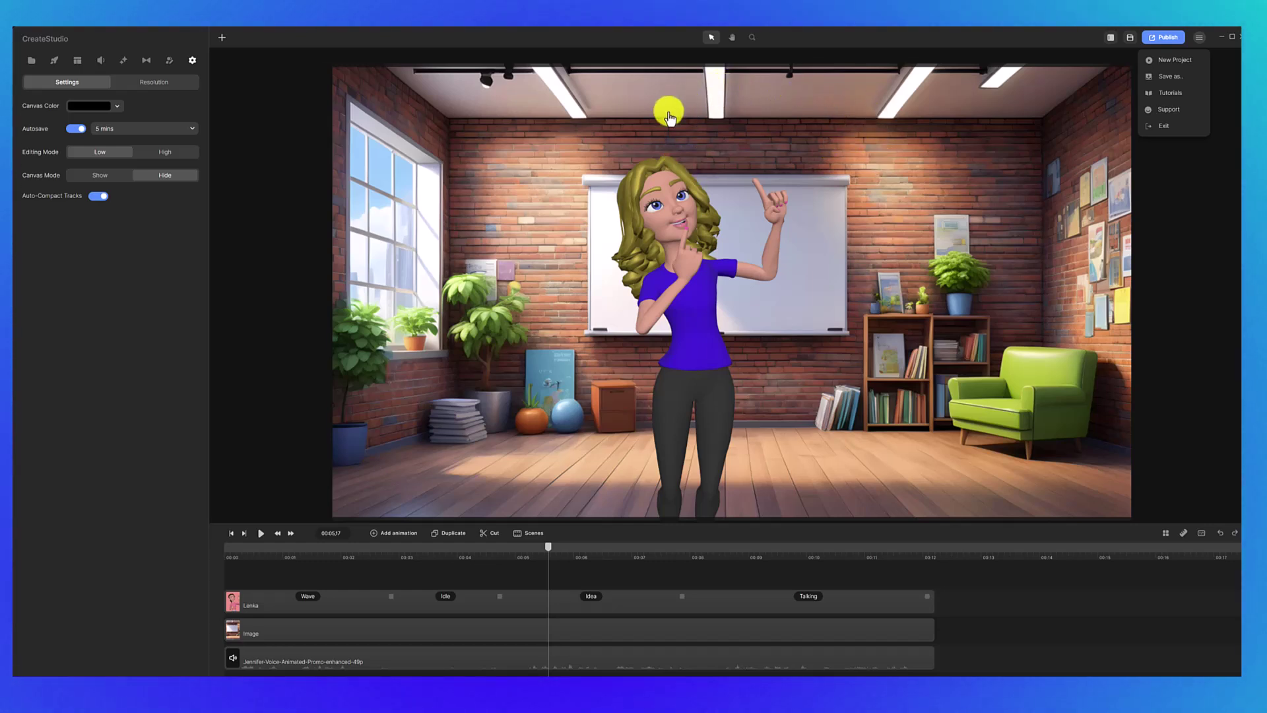
left_click(54, 60)
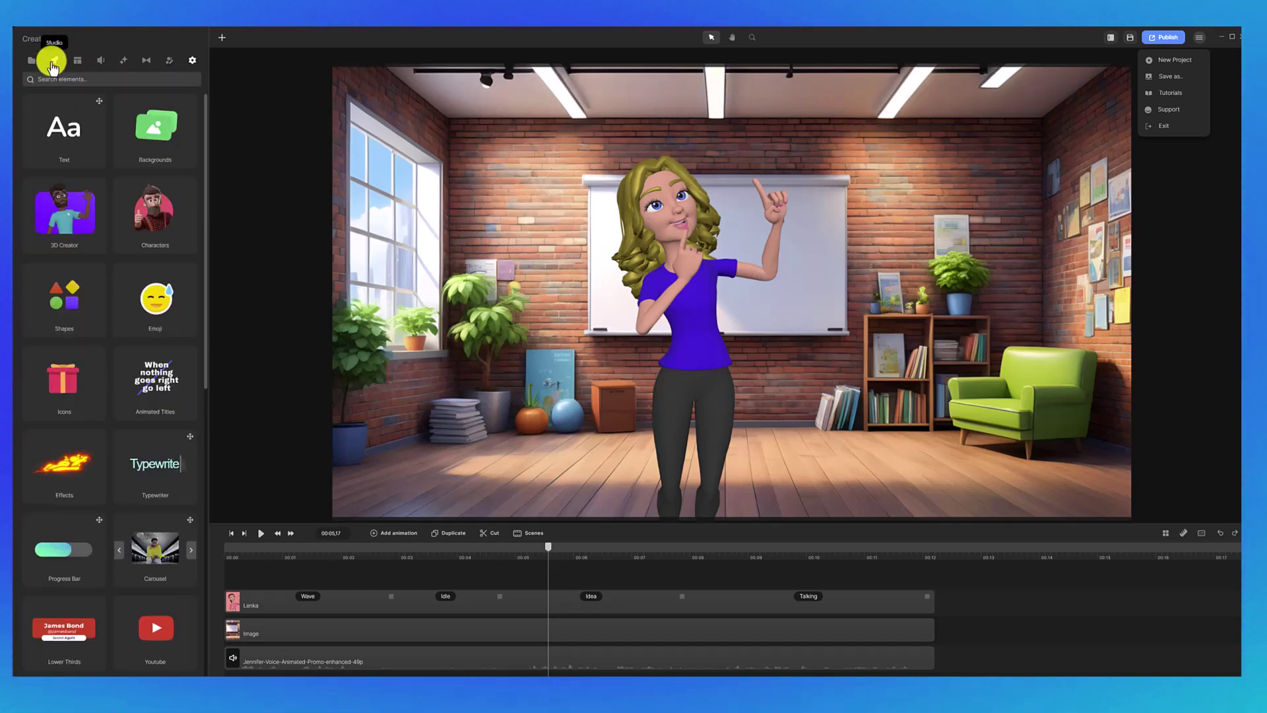
left_click(69, 623)
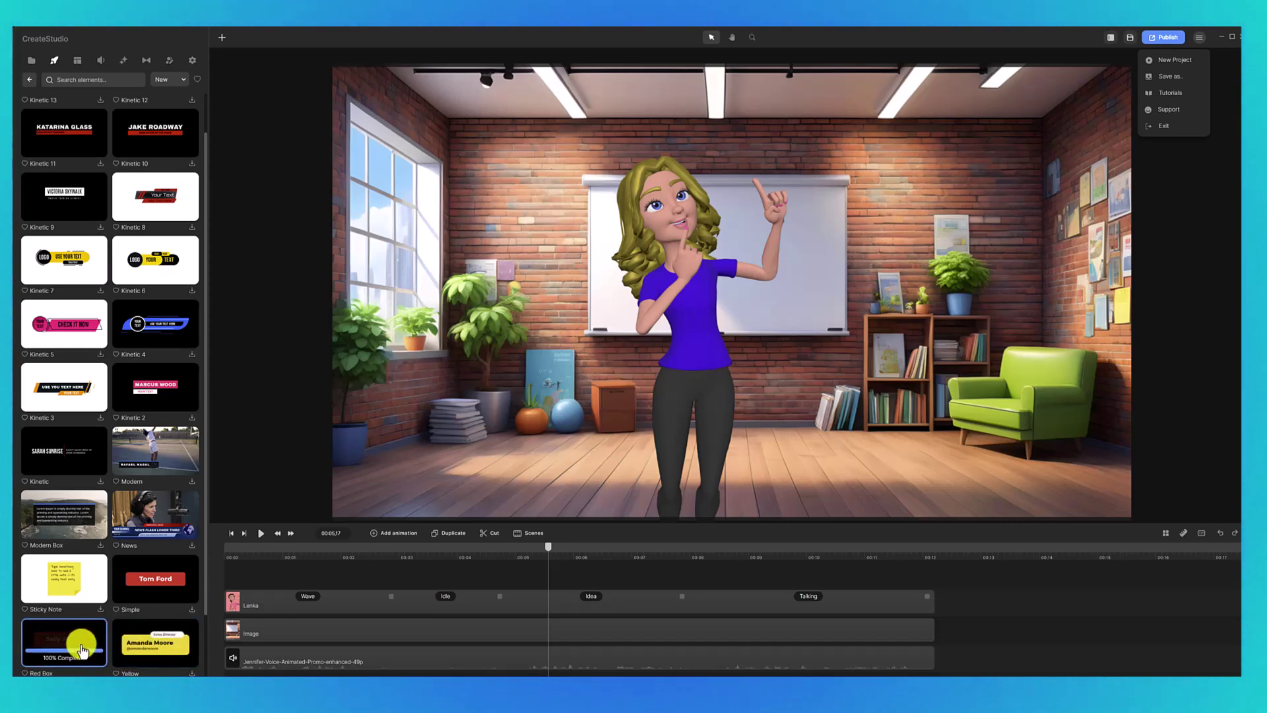
left_click_drag(73, 642, 550, 579)
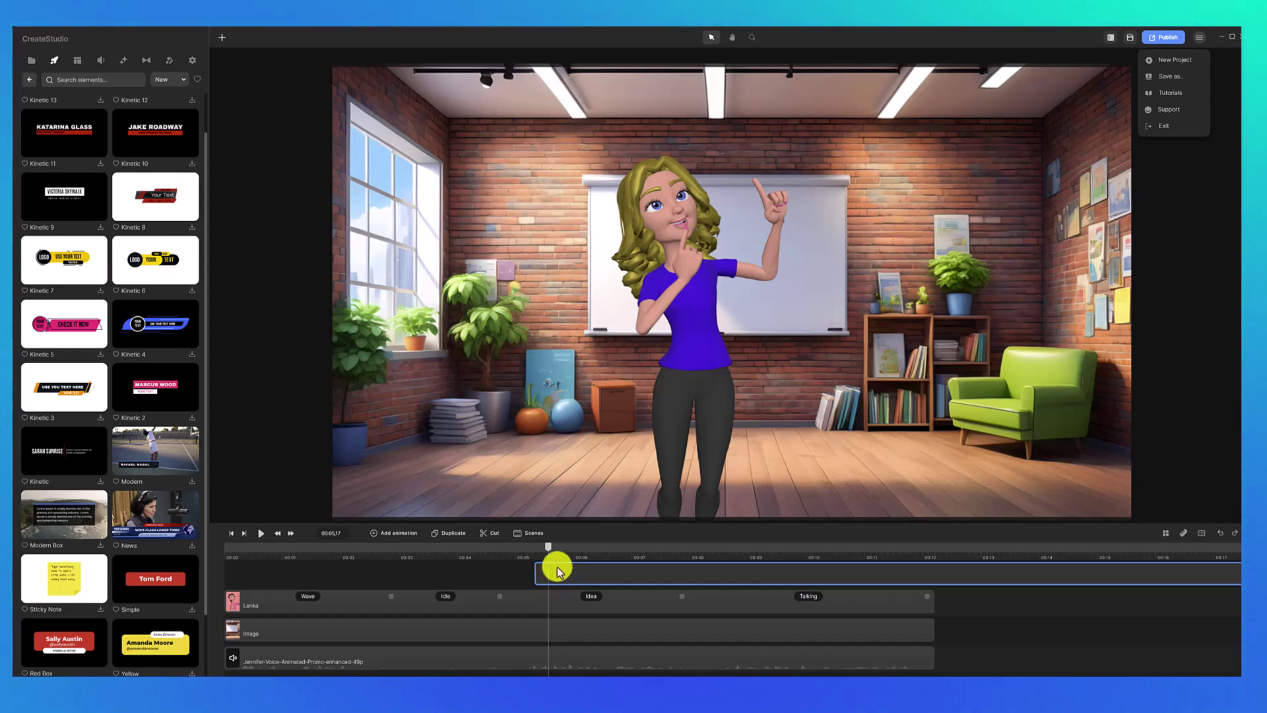
- Place the Red Box lower third at 00:05, shrink it and move it above the character's head
left_click_drag(557, 567, 549, 546)
left_click(588, 574)
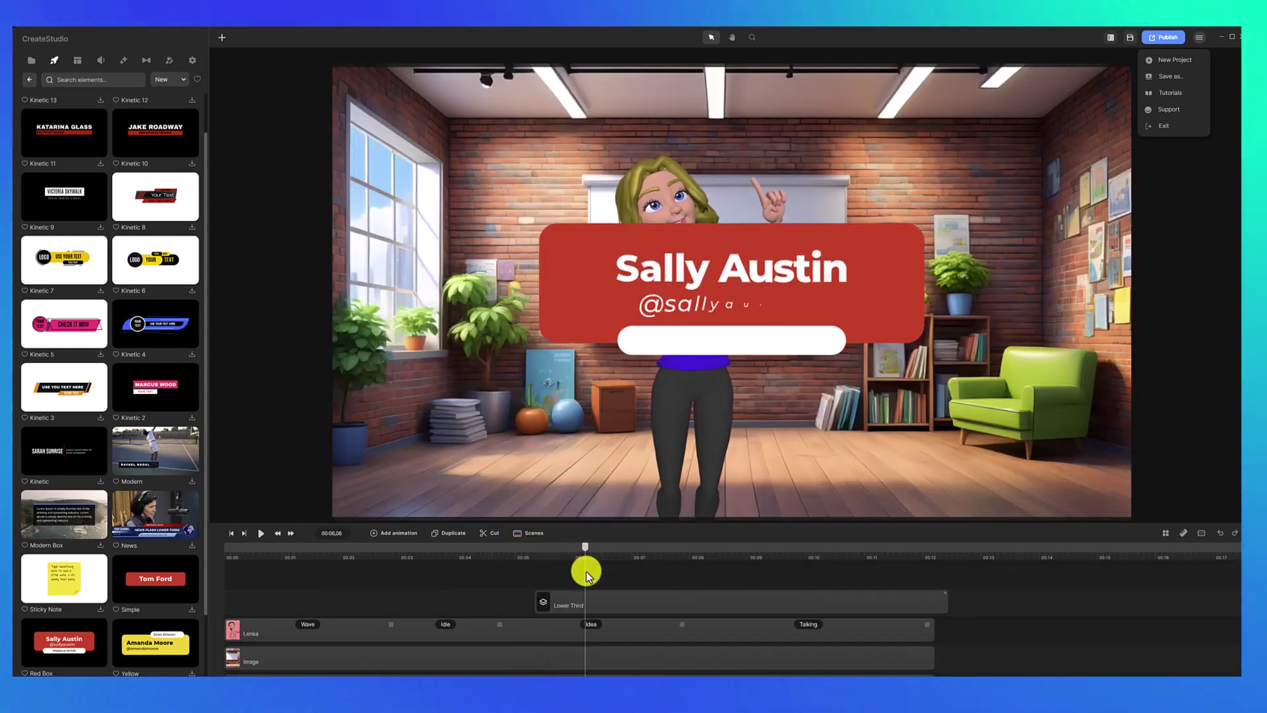
left_click(713, 245)
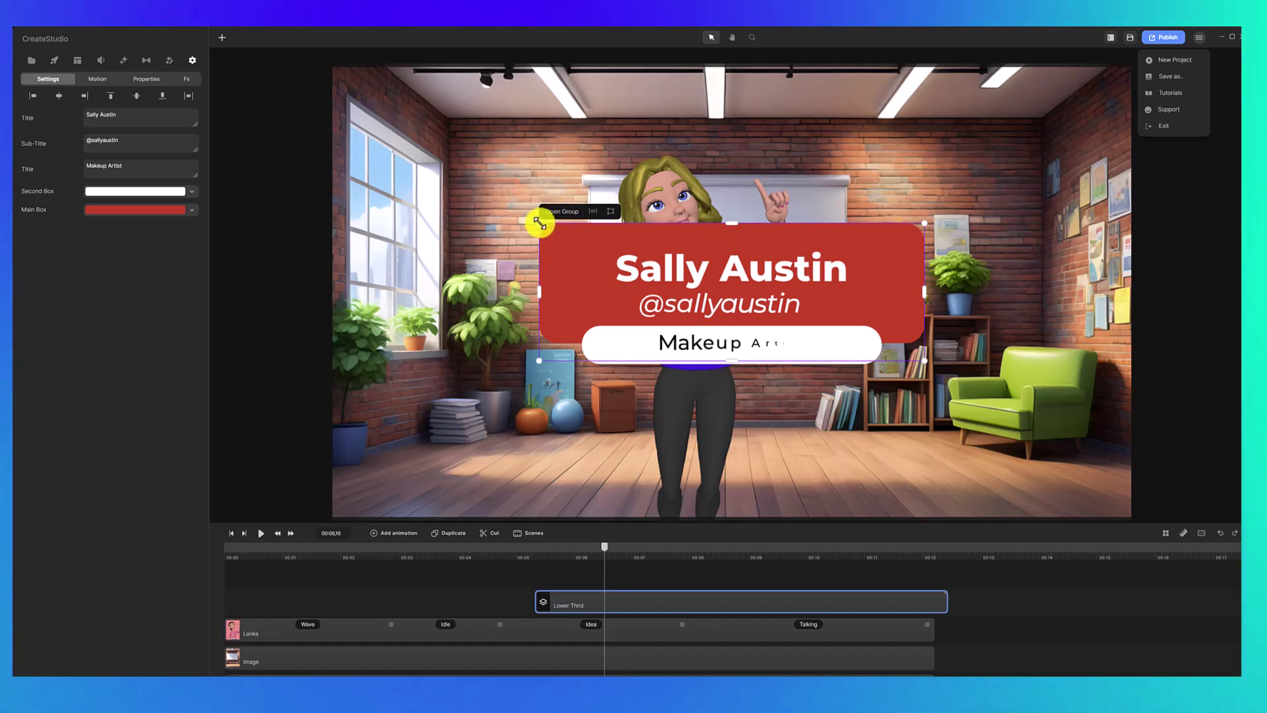
left_click_drag(540, 223, 724, 289)
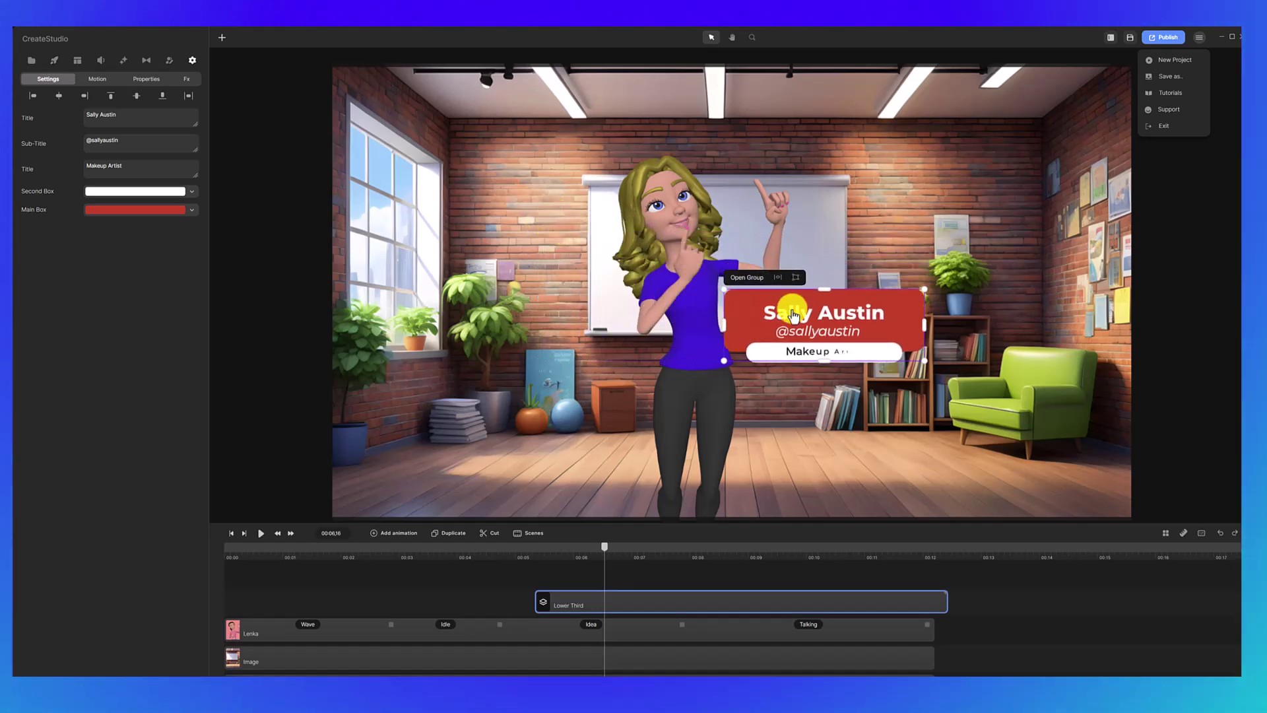
left_click_drag(793, 315, 771, 121)
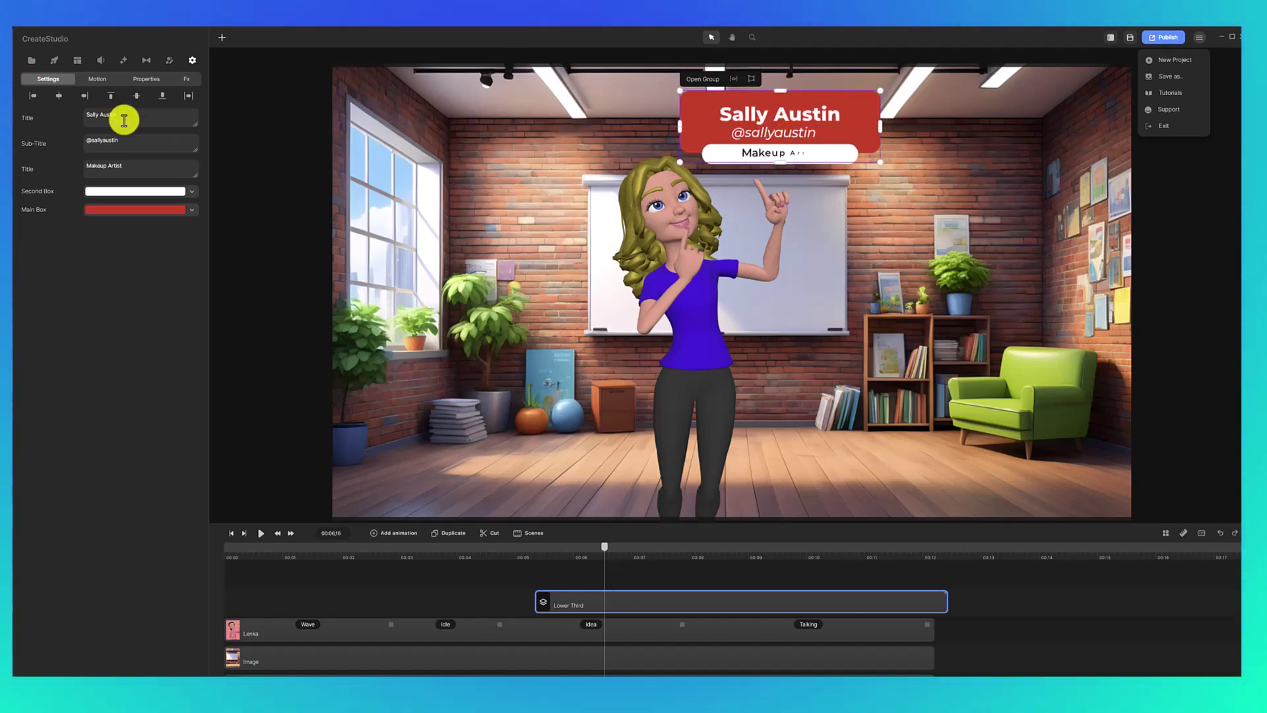
- Replace the lower-third title with the presenter's name and trim the clip to end near 00:10
left_click_drag(127, 119, 76, 122)
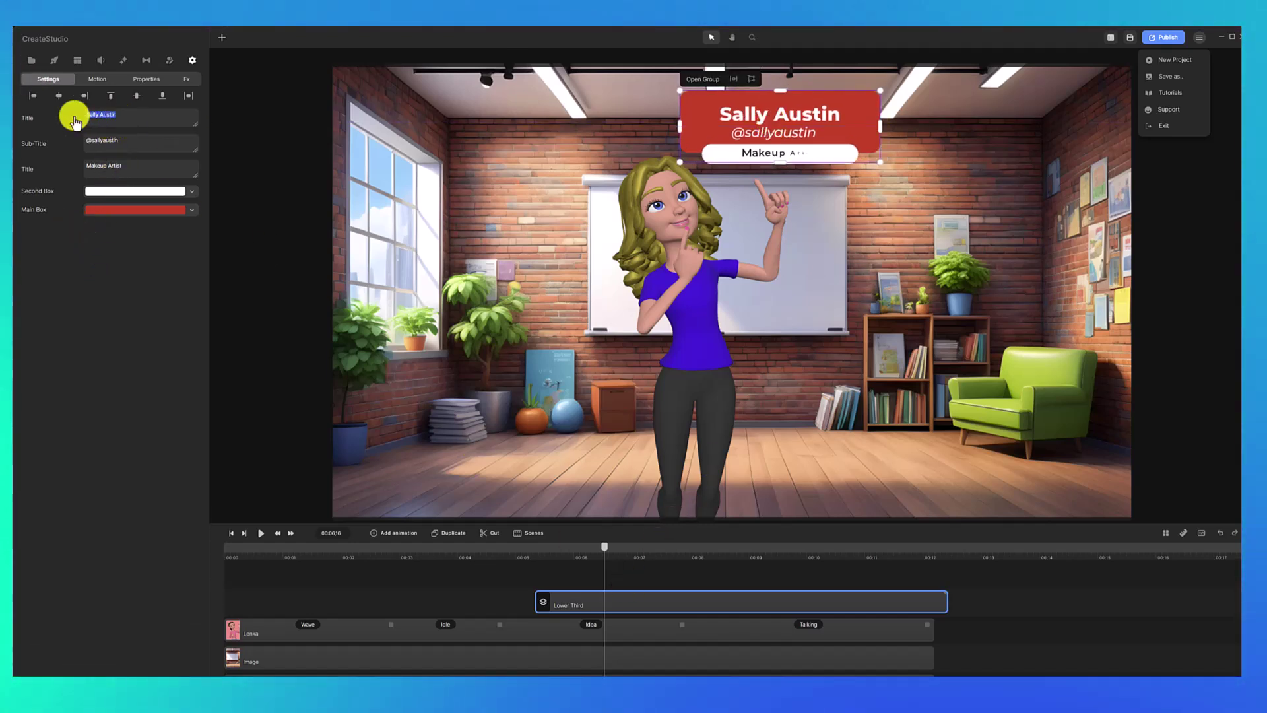
type("Jennifer Marie")
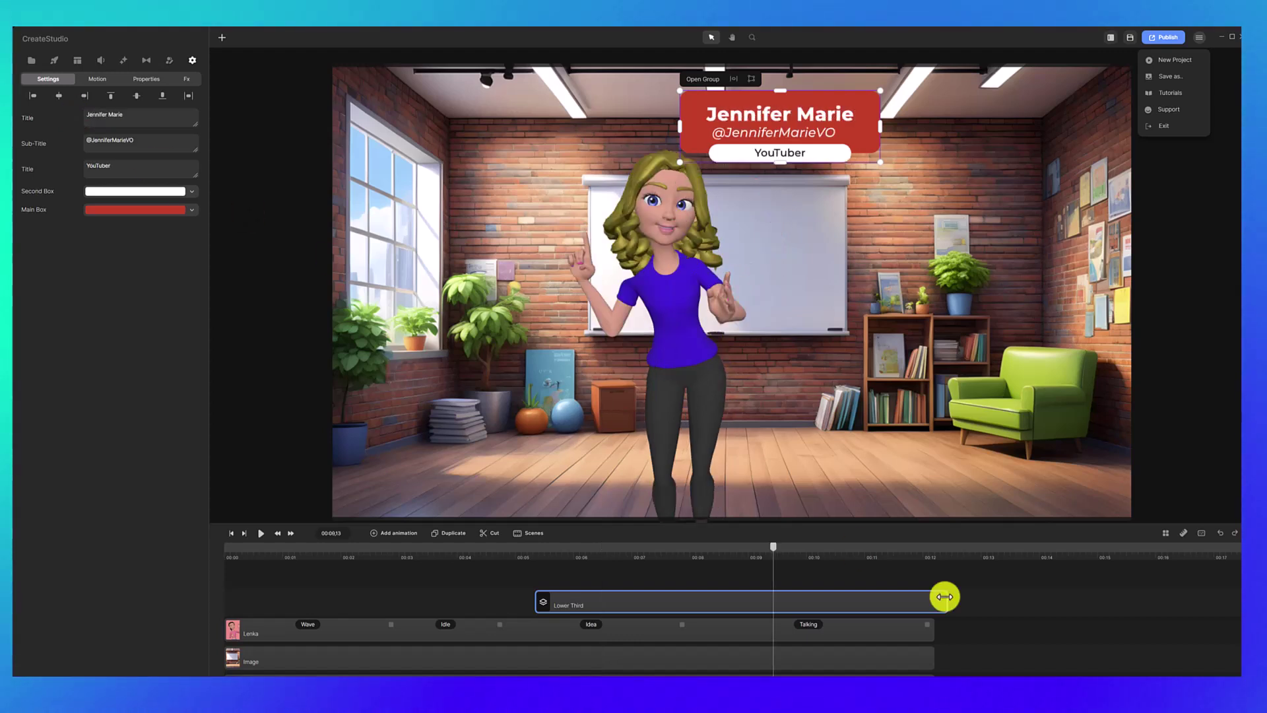
left_click_drag(936, 597, 770, 601)
left_click(306, 552)
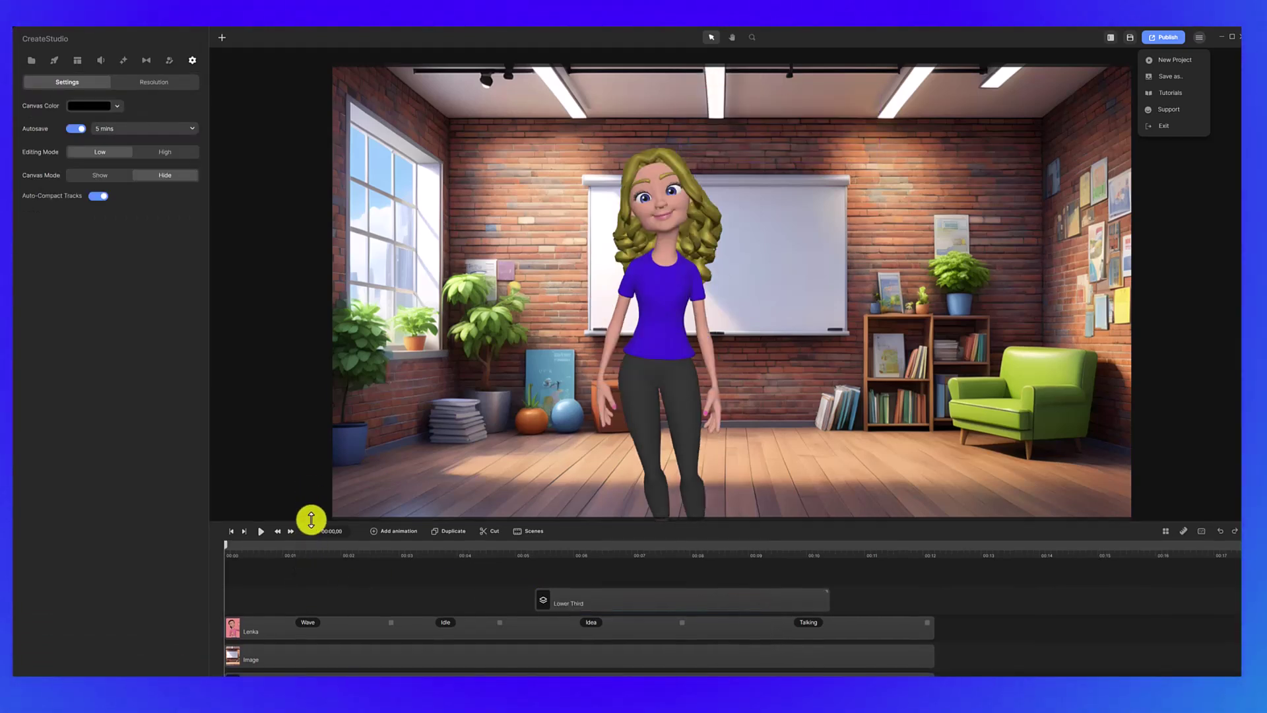
- Enlarge the timeline, select the voiceover audio track and start Generate Captions from it
left_click_drag(311, 523, 311, 472)
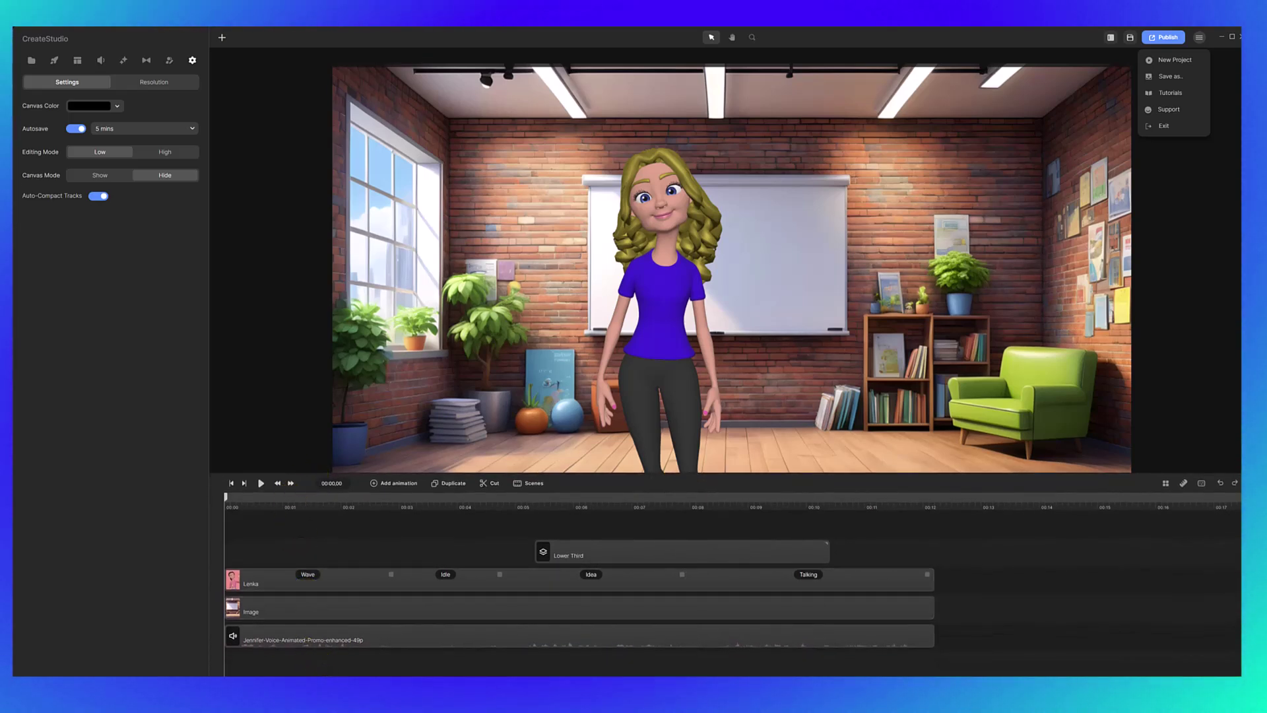
left_click(431, 659)
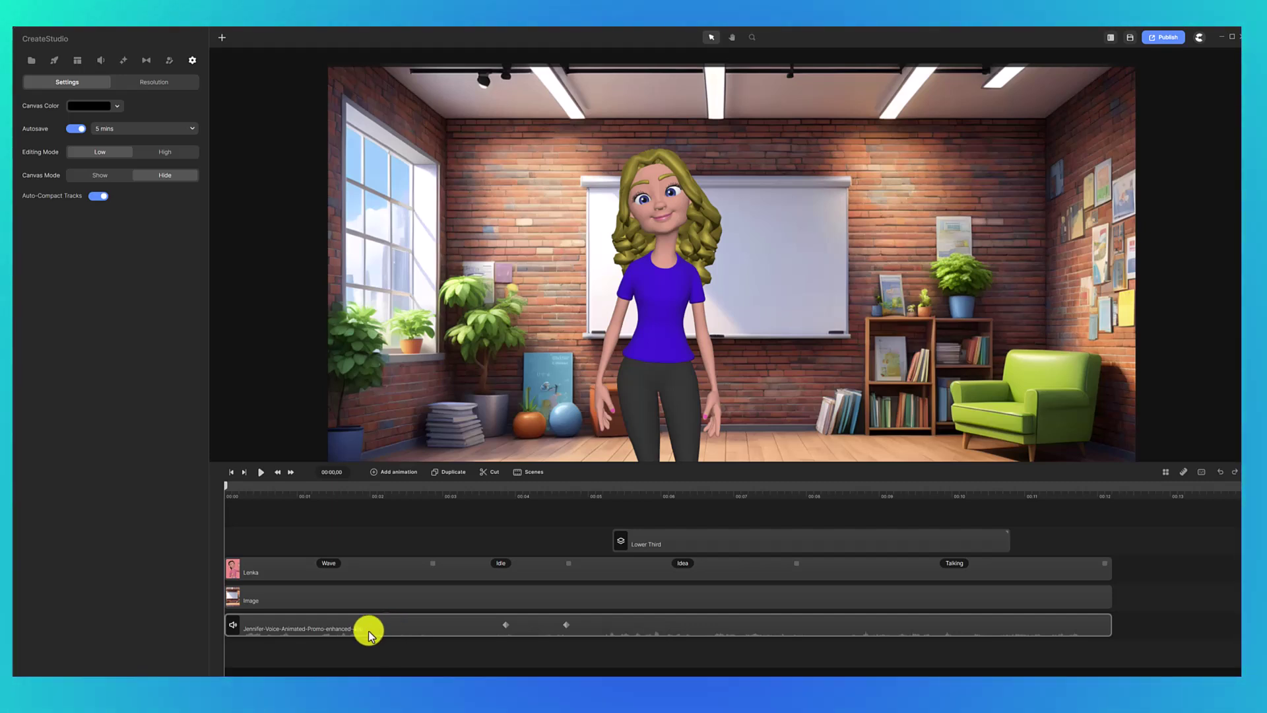
left_click(330, 628)
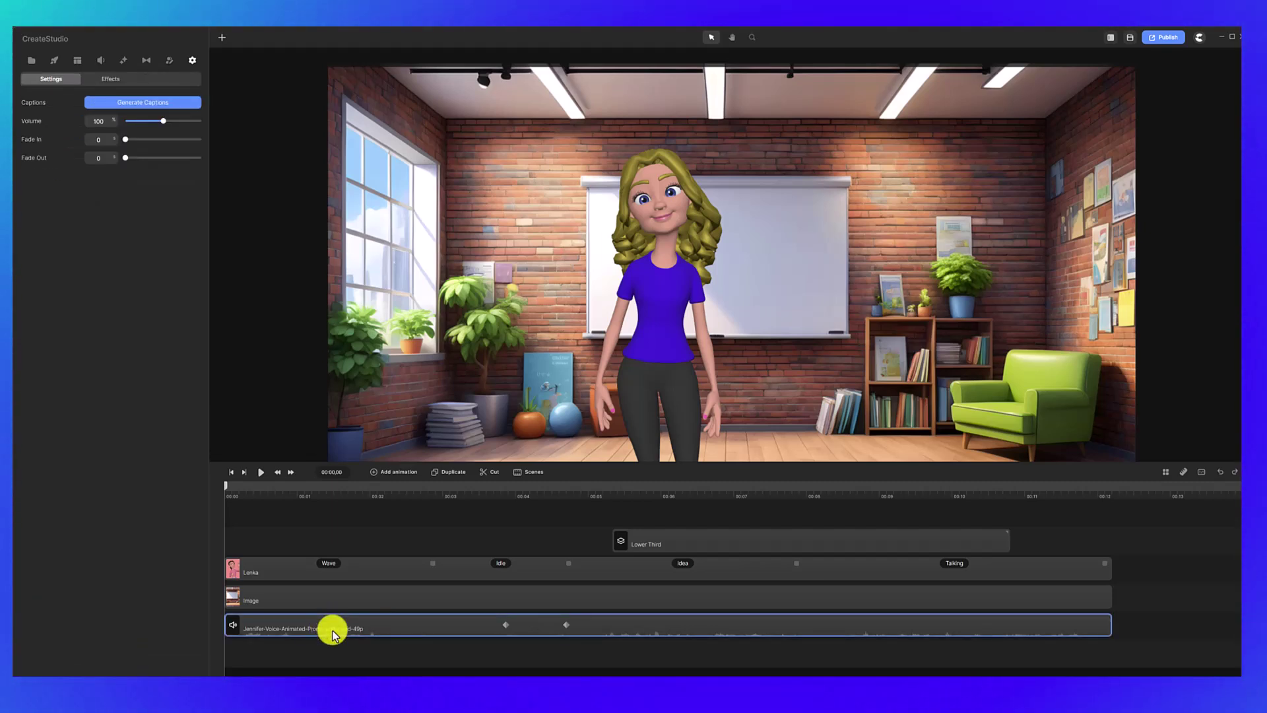
left_click(157, 104)
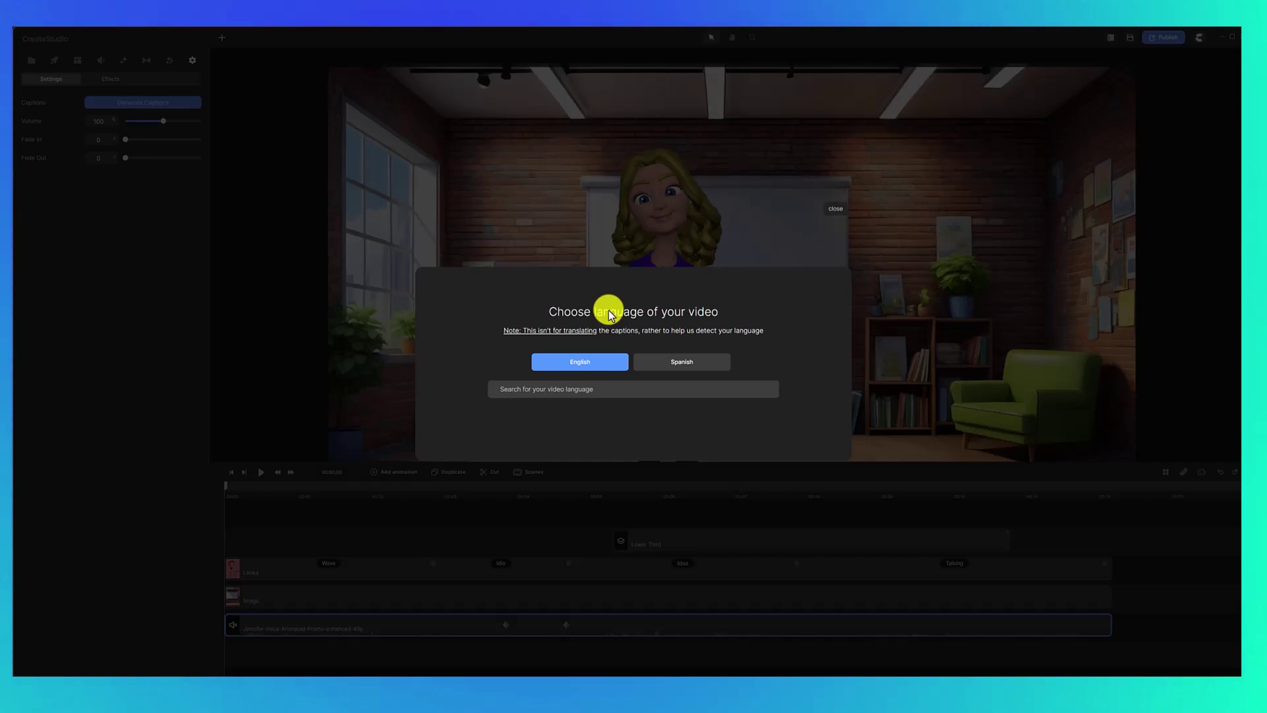
- Generate English captions, enlarge the timeline and play the video to preview them in Oh So Bold
left_click(592, 365)
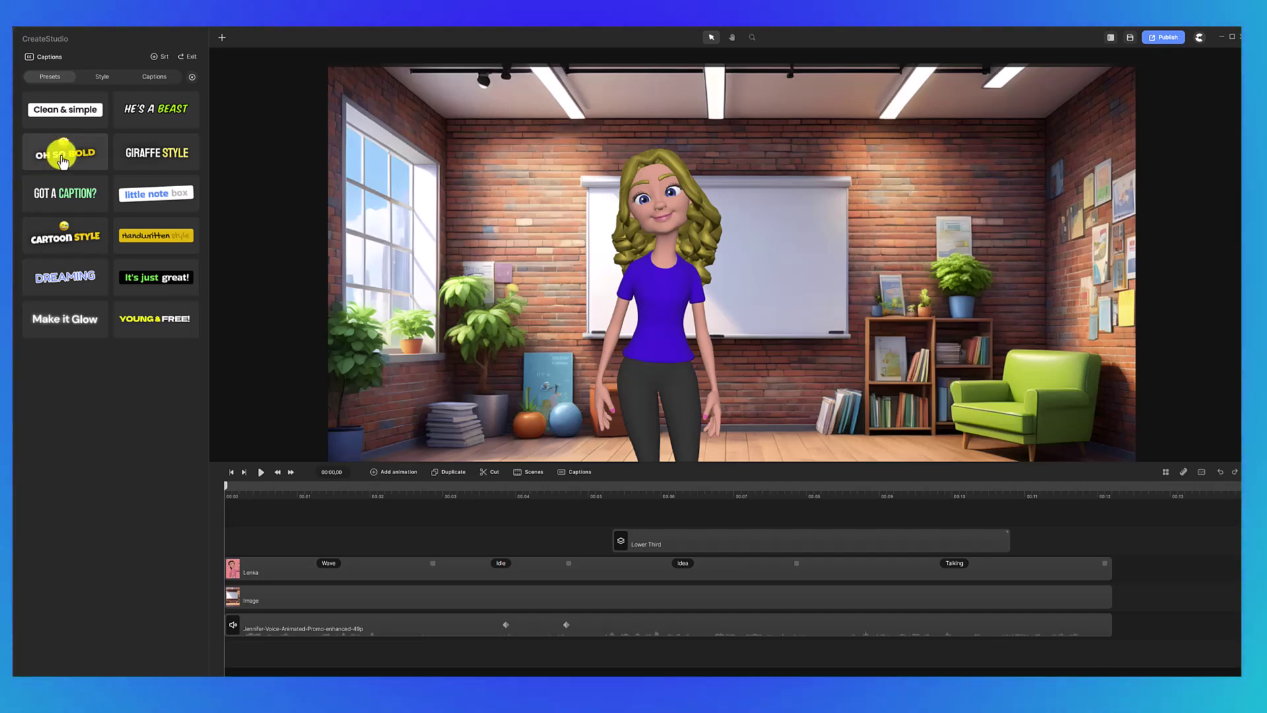
left_click(261, 472)
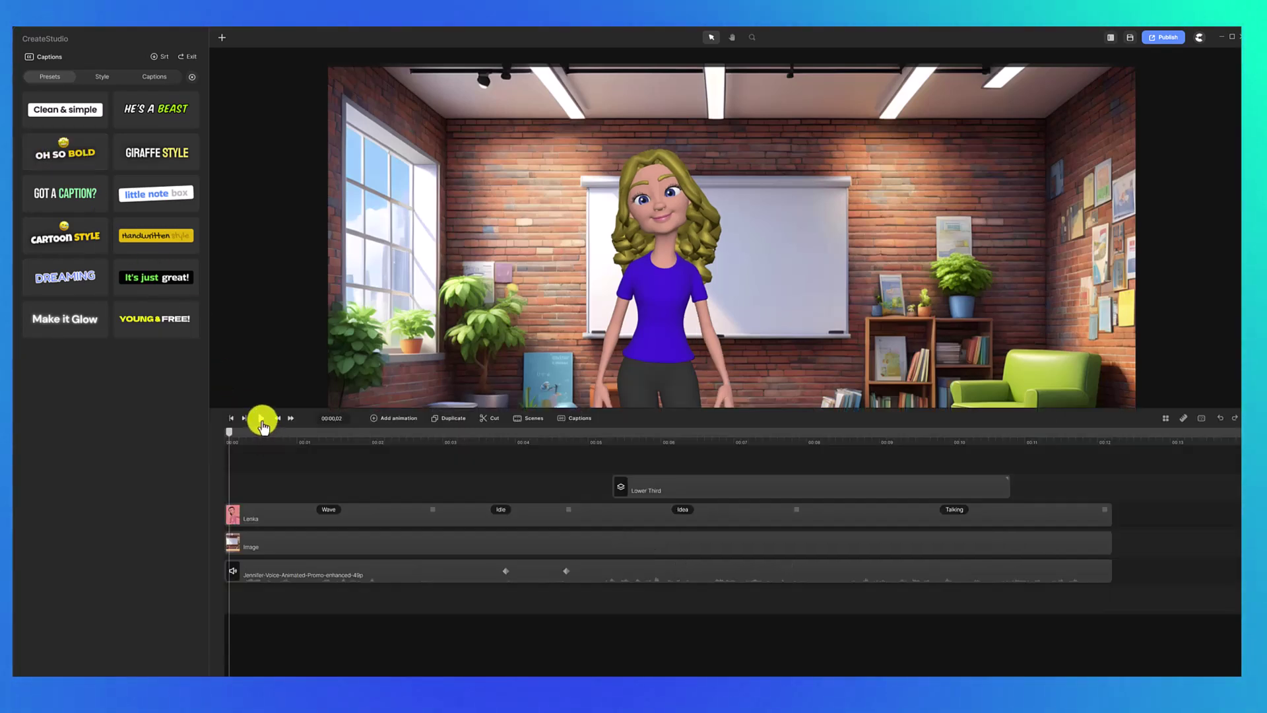
left_click(262, 422)
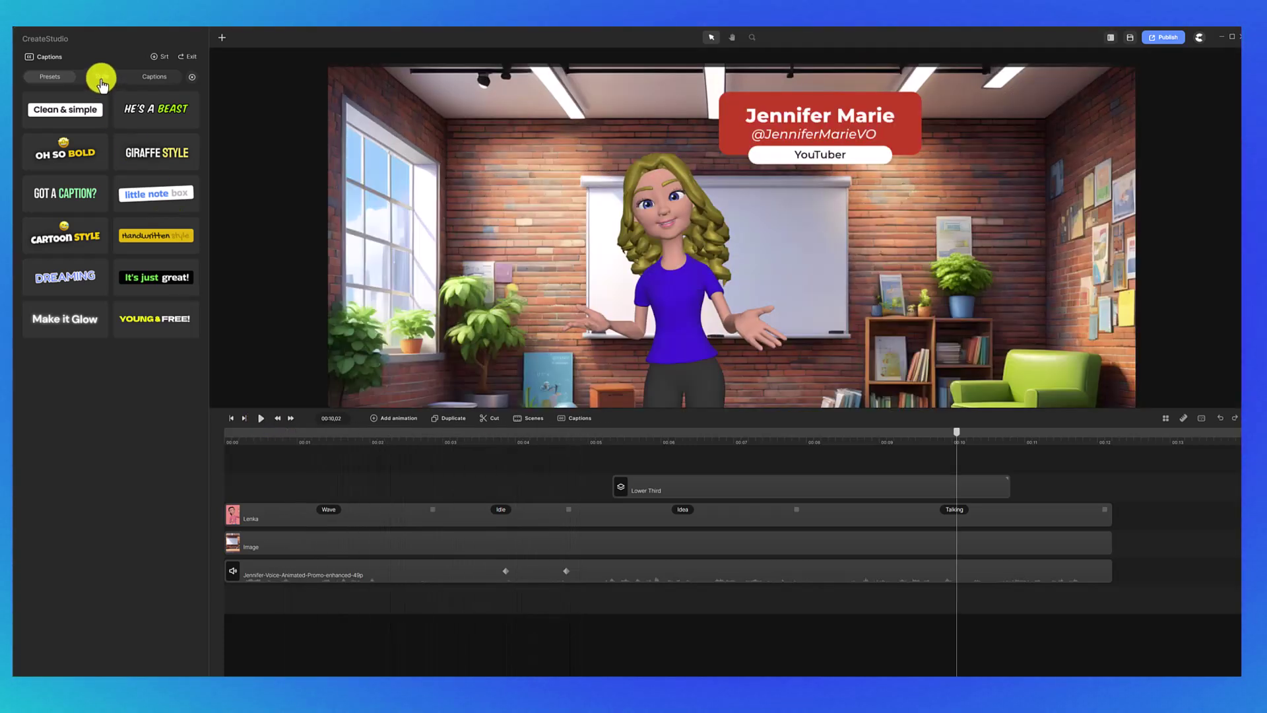
- Search 'movie' to add a clapperboard emoji to the 3.69–4.80 caption and ▶ to the 6.50–7.80 caption
left_click(149, 77)
left_click(137, 120)
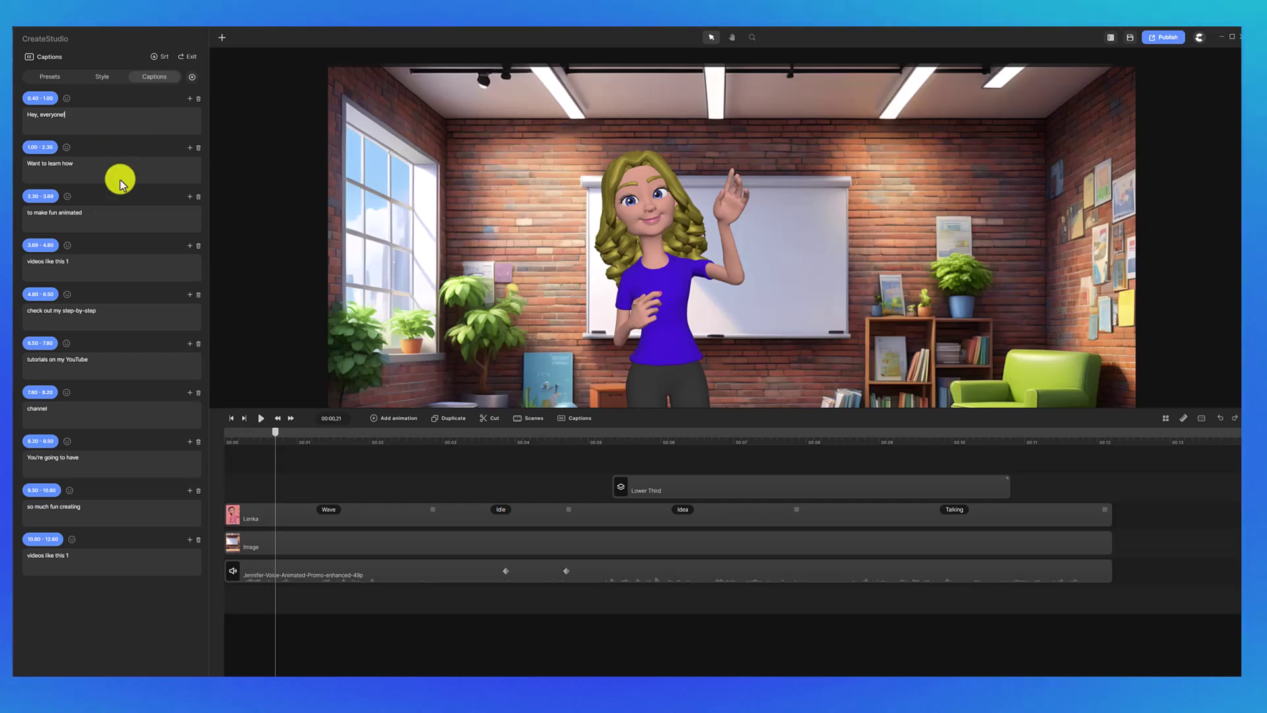
left_click(30, 273)
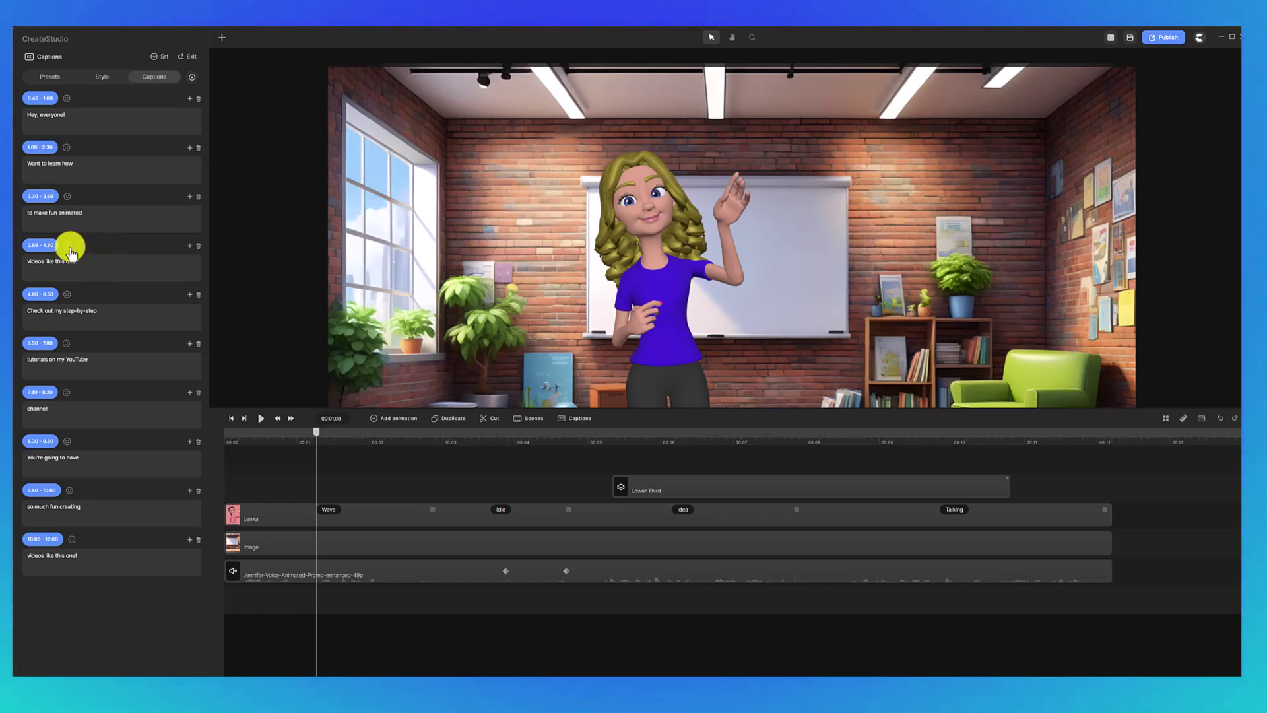
left_click(68, 245)
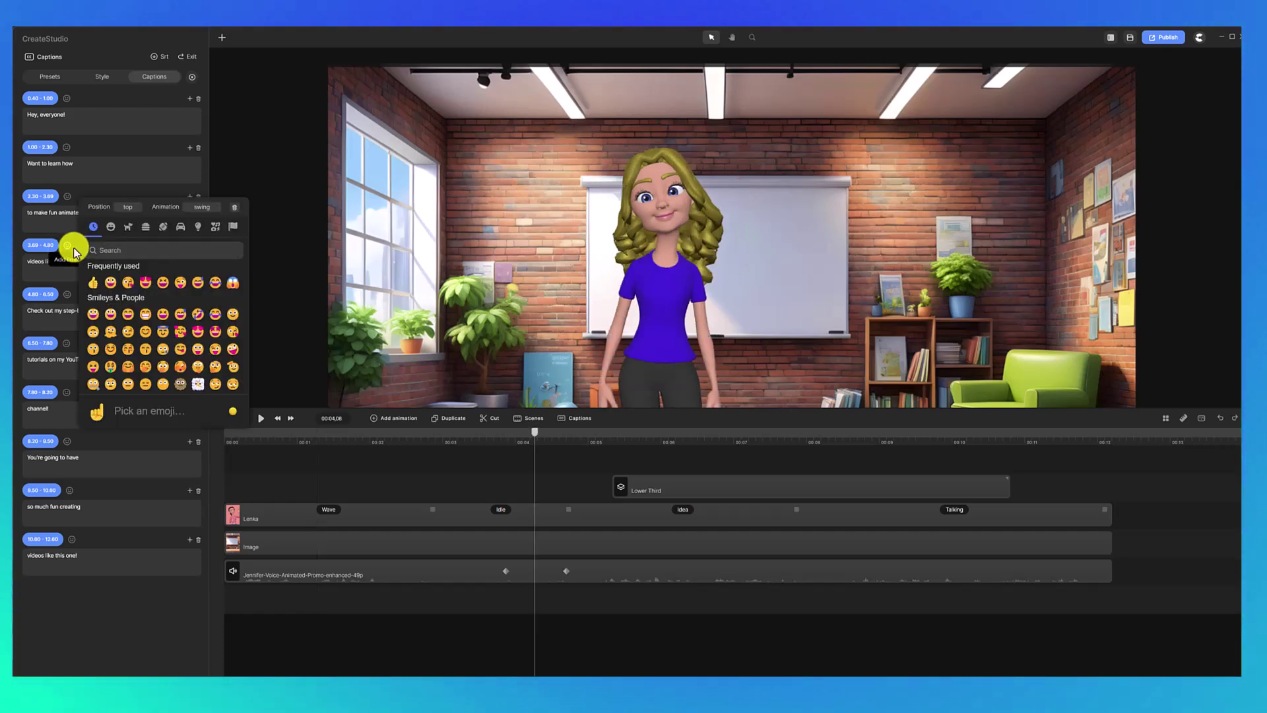
left_click(122, 253)
type("mo")
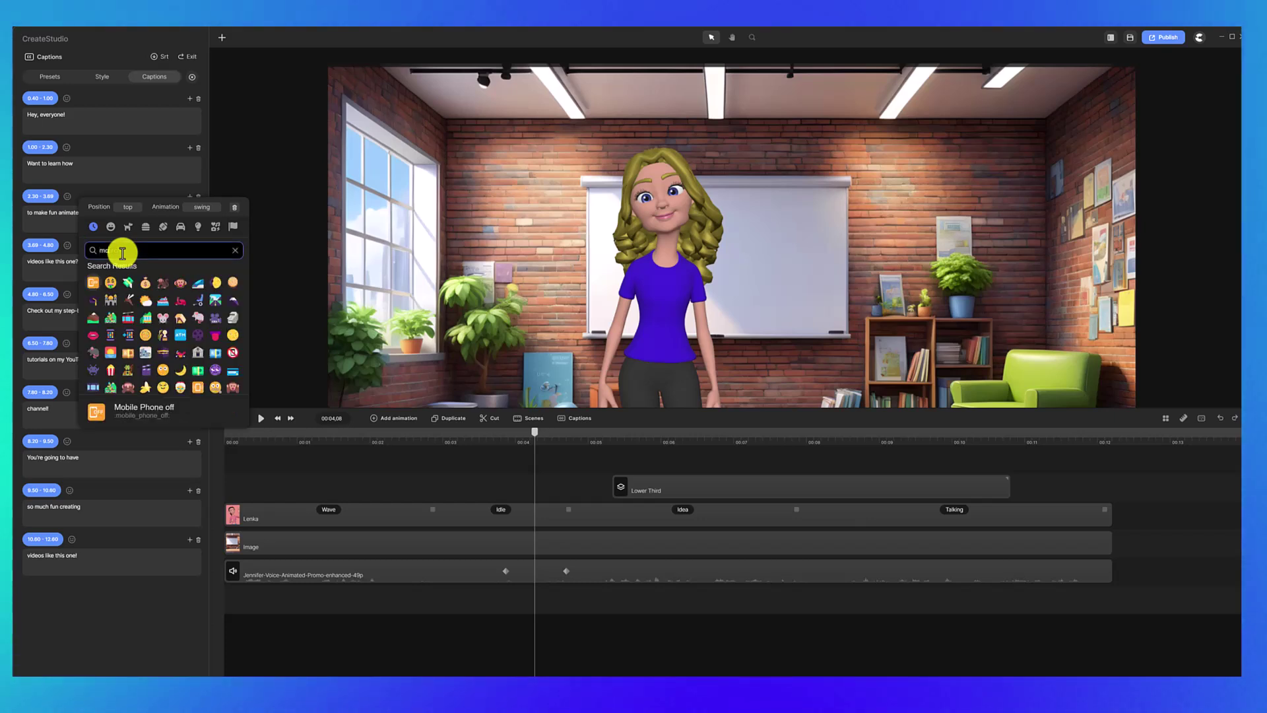
type("vie")
left_click(131, 282)
left_click(170, 208)
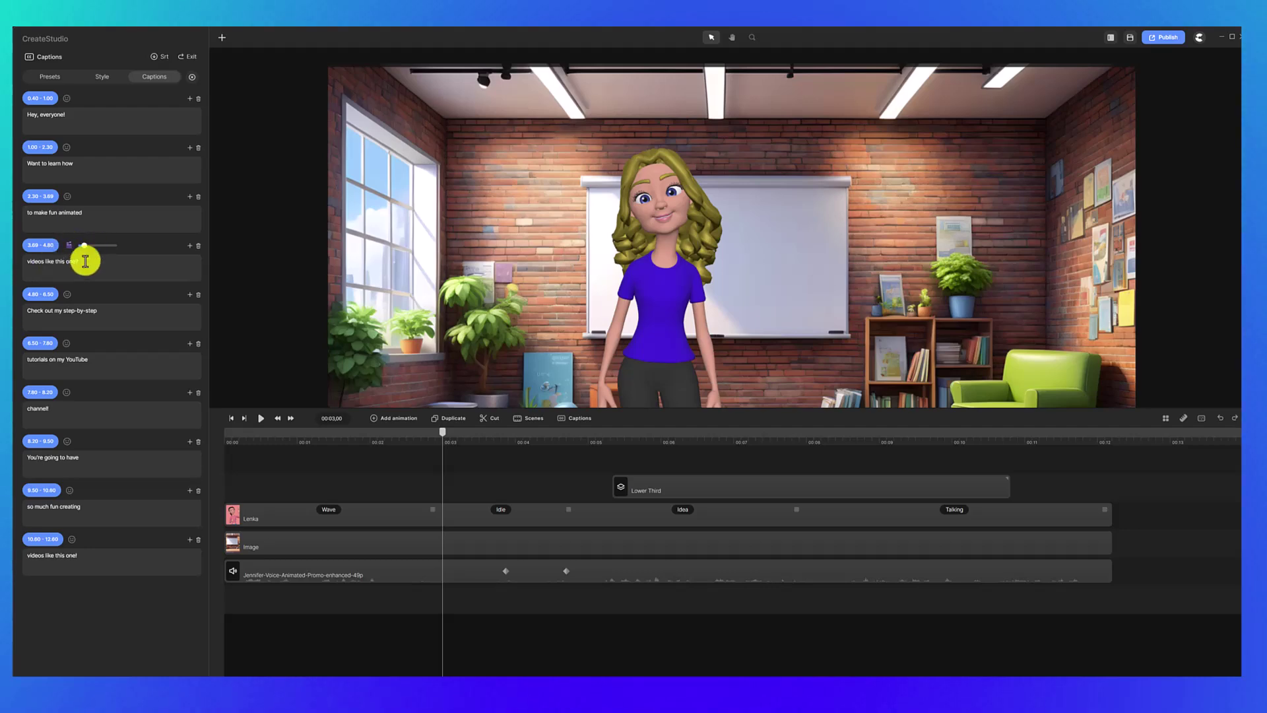
left_click(260, 418)
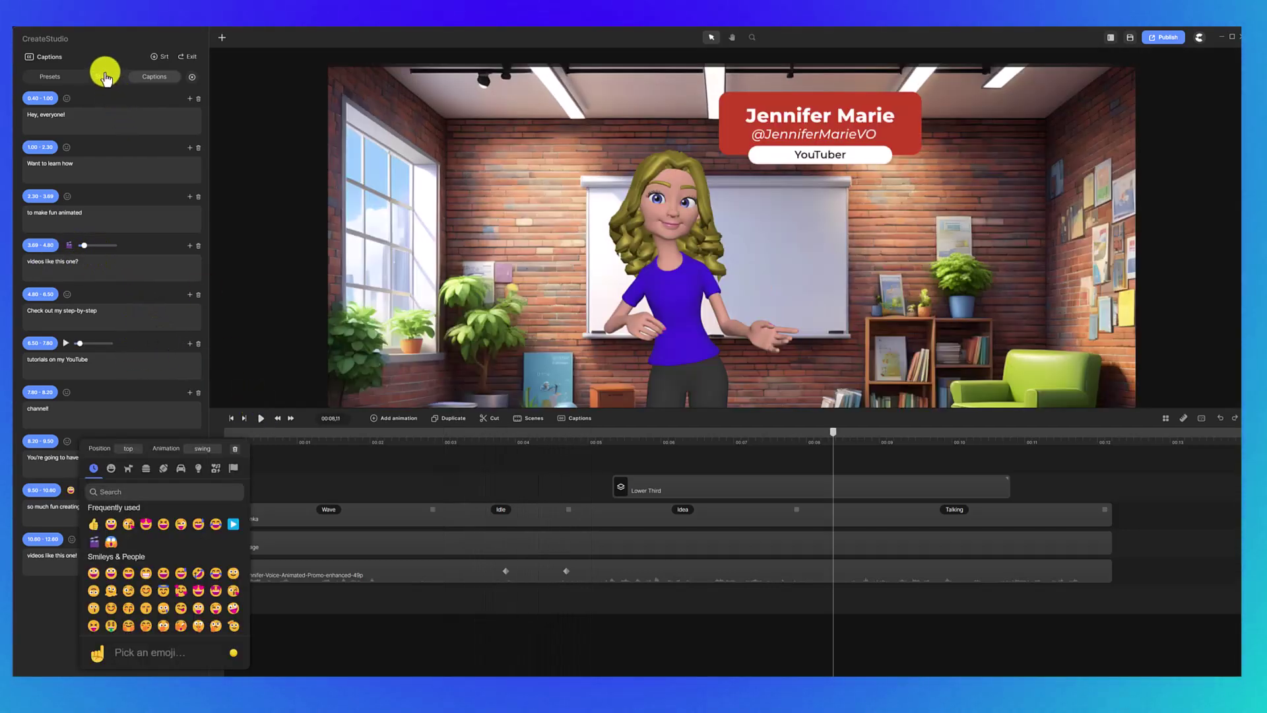
left_click(108, 77)
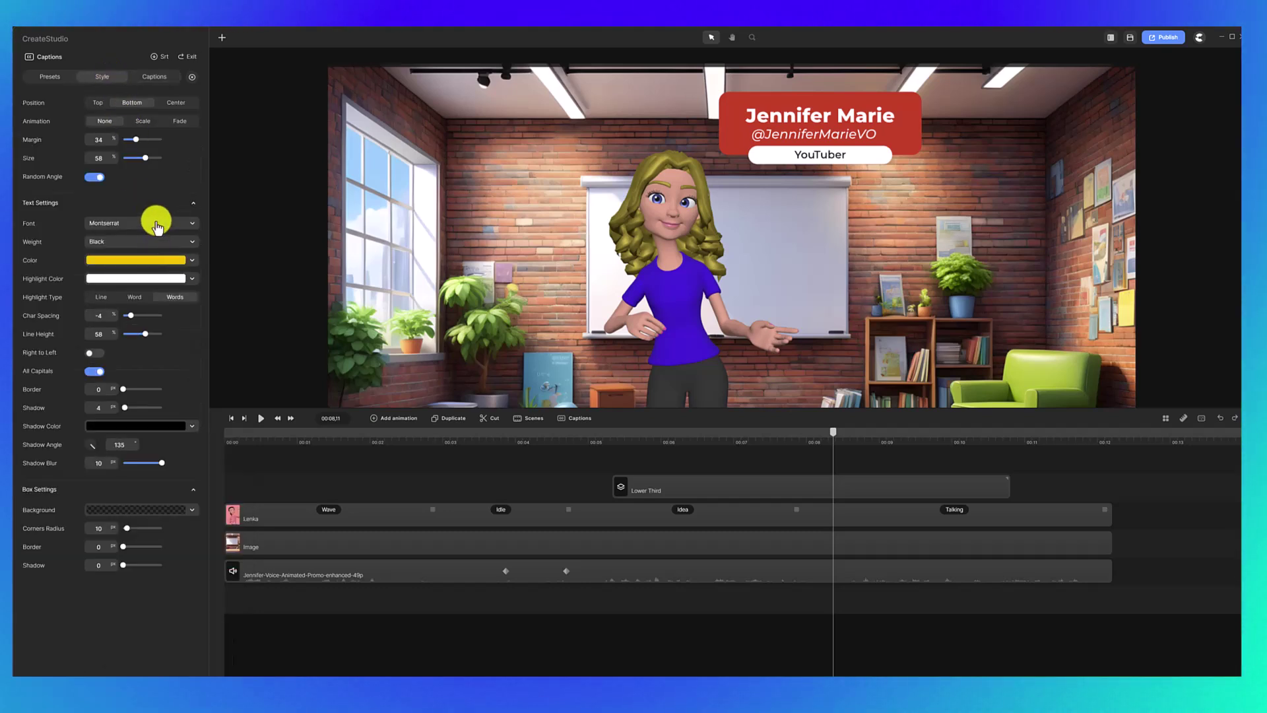
- Move the playhead to about 00:02 and exit caption editing back to the project settings
left_click(425, 433)
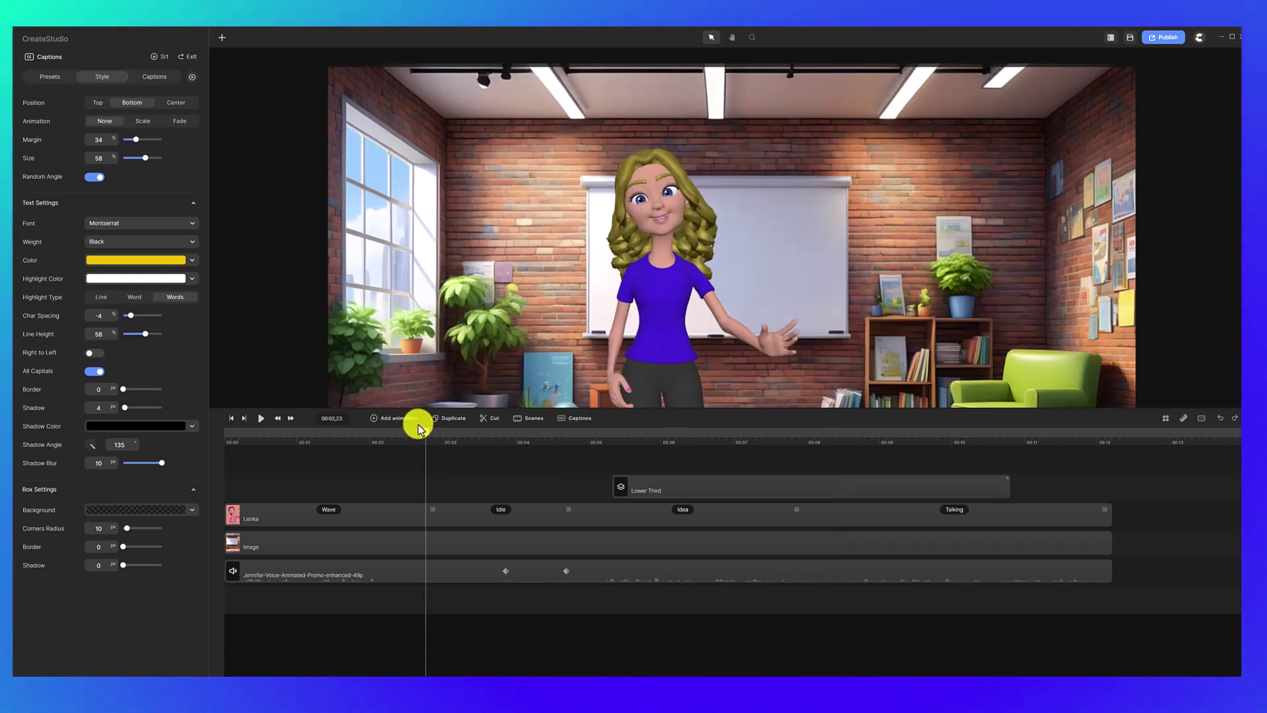
left_click(189, 56)
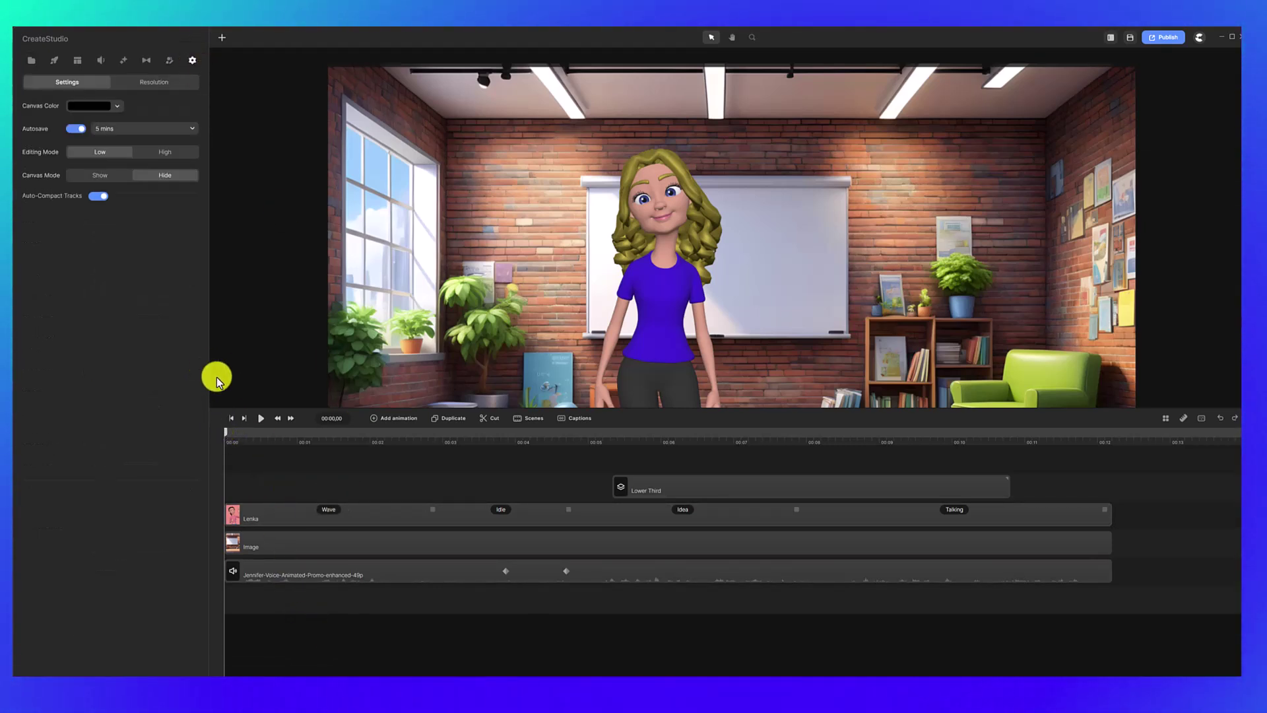
- Download 'You Can Do It' from the Ukulele music genre and drag it onto a new audio track
left_click(102, 63)
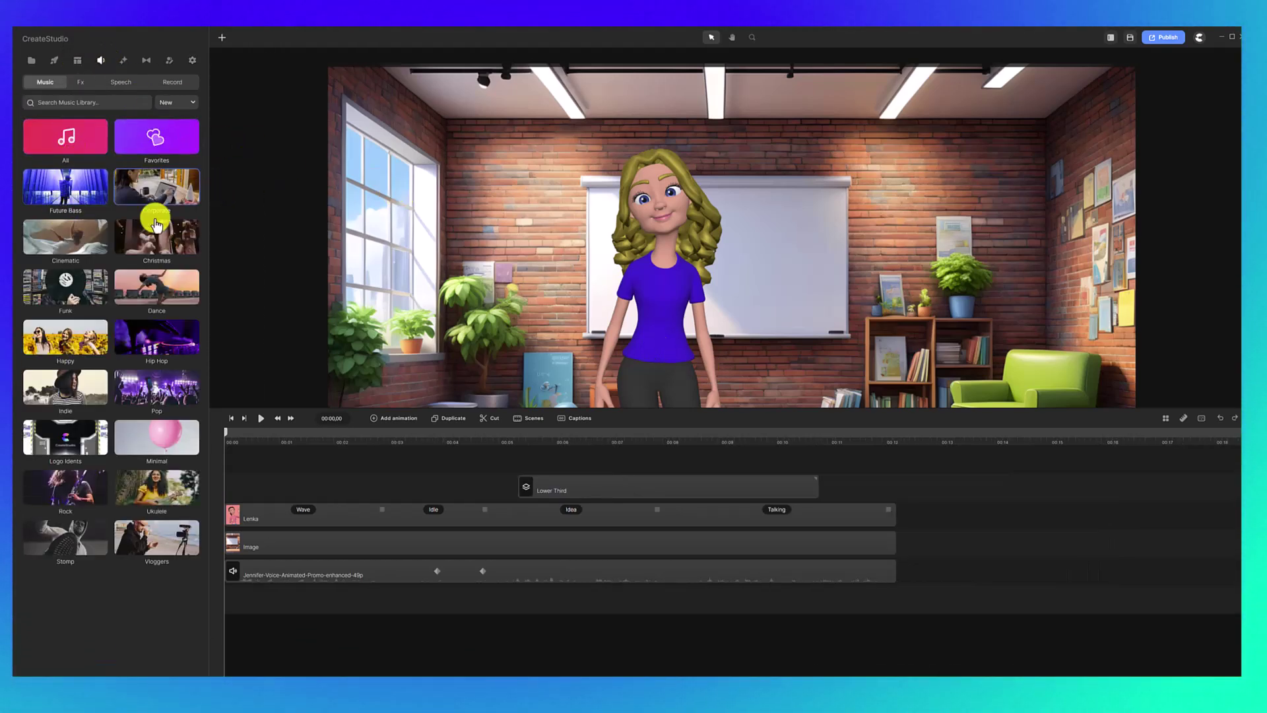
left_click(134, 489)
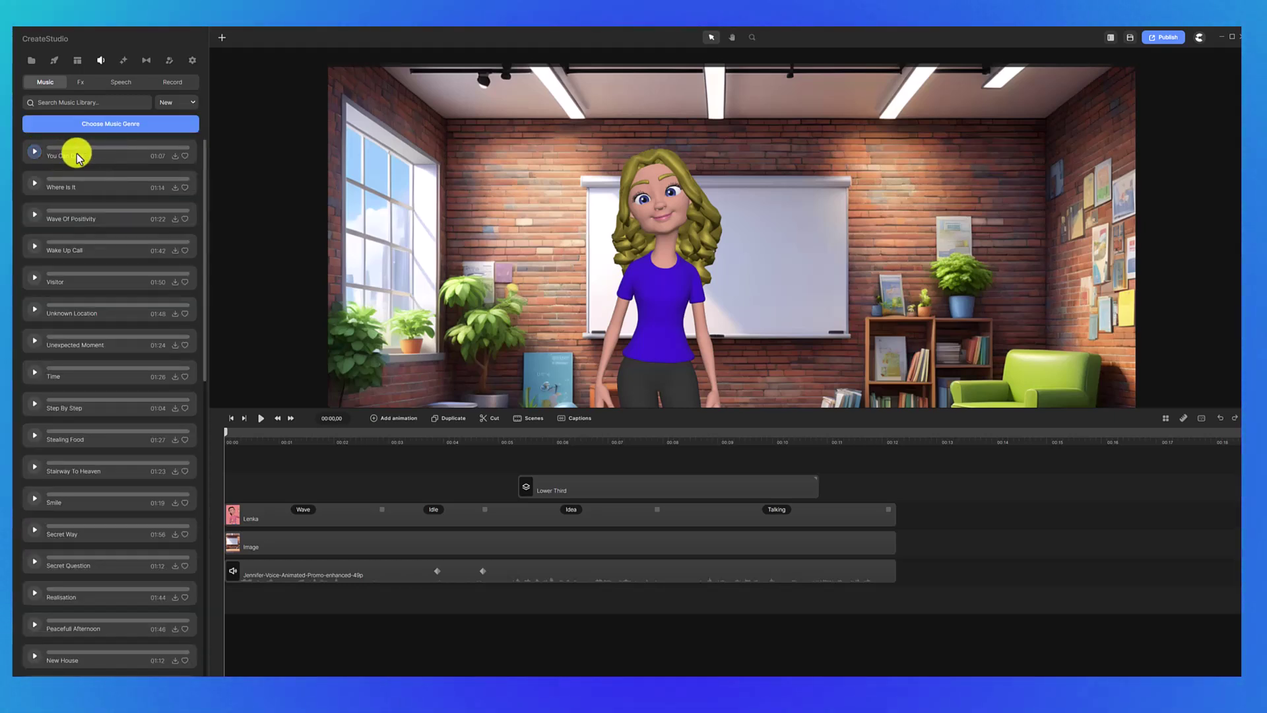
left_click(175, 160)
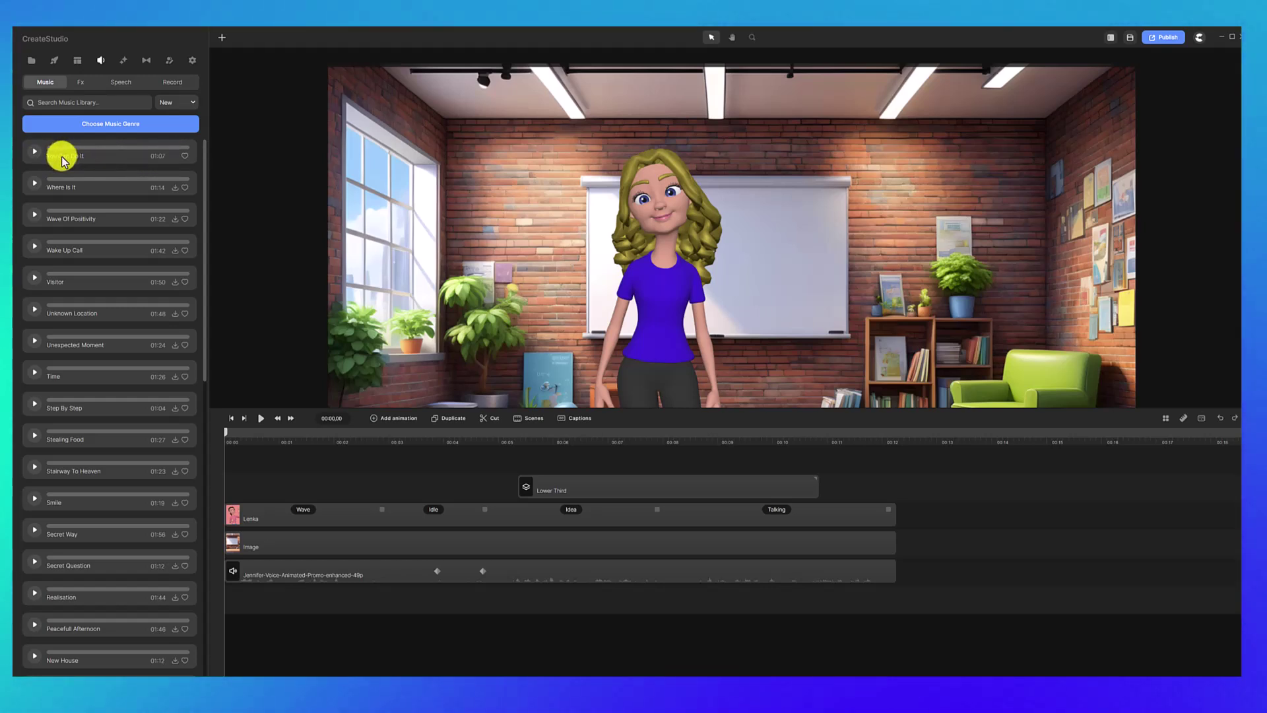
left_click_drag(63, 160, 254, 602)
scroll(943, 611, "right", 10)
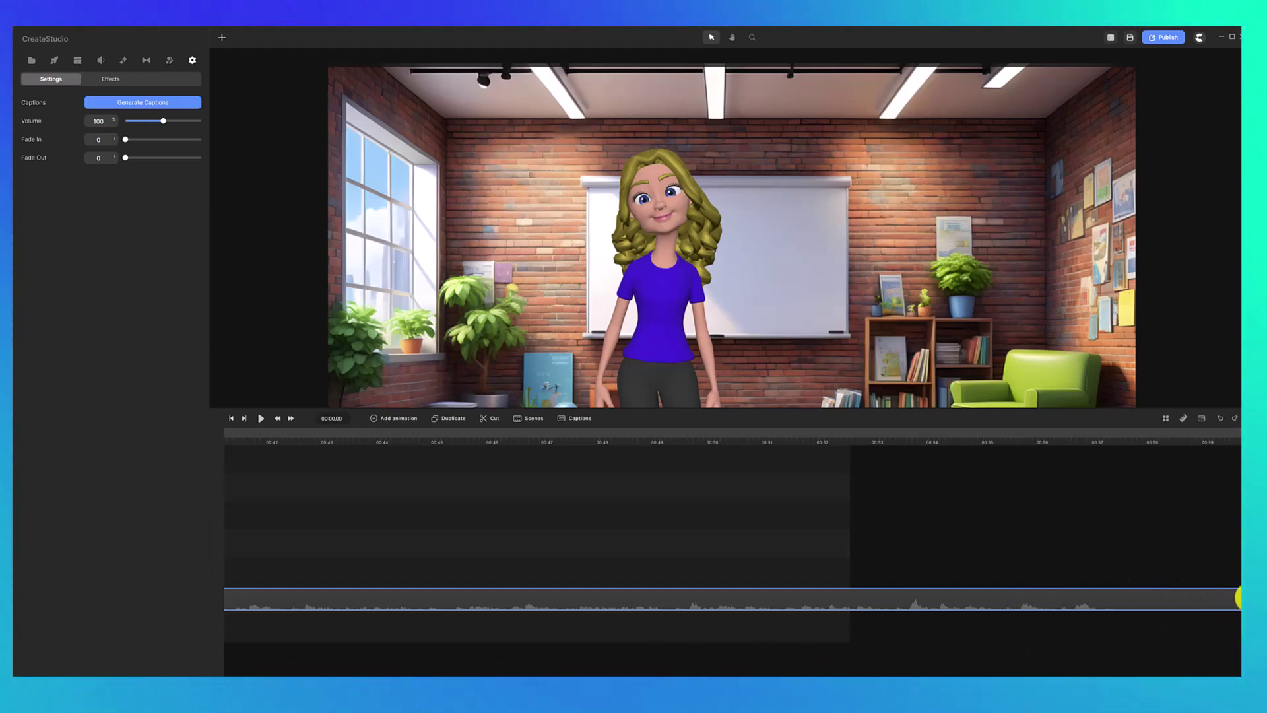
- Trim the end of the You Can Do It clip back toward the end of the video
left_click_drag(1243, 598, 466, 618)
left_click_drag(842, 602, 493, 607)
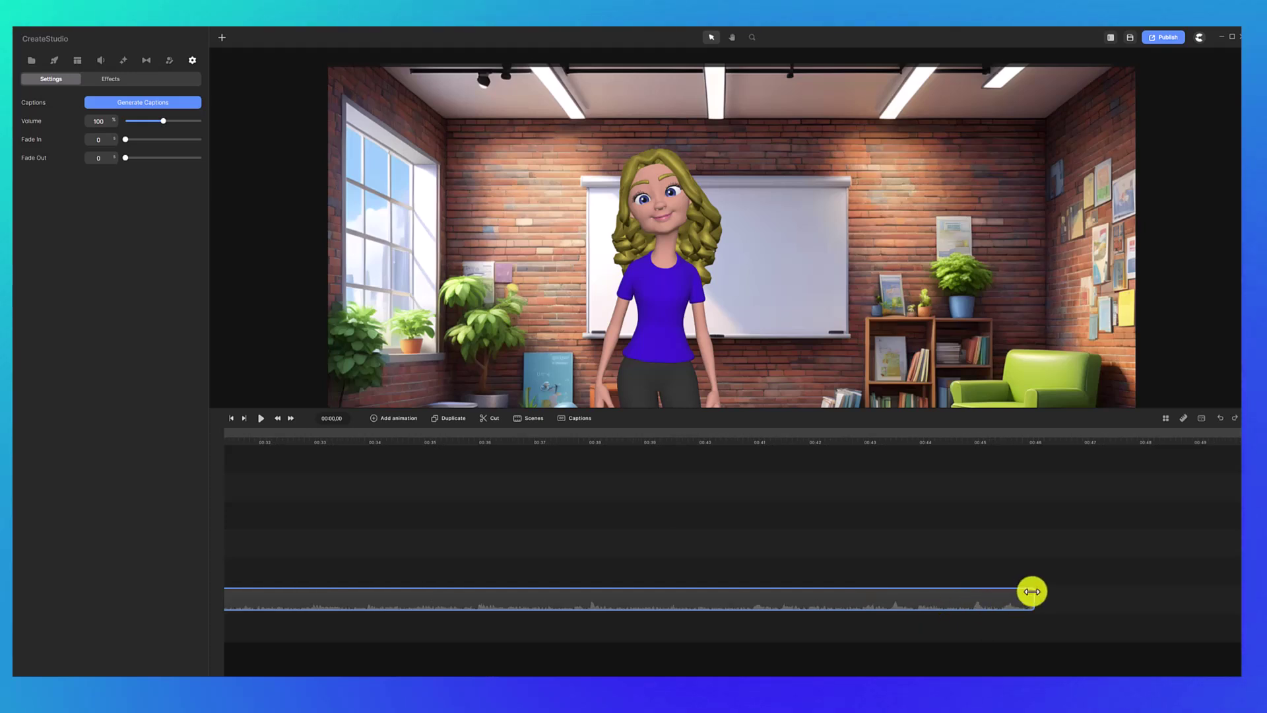
left_click_drag(1031, 592, 436, 577)
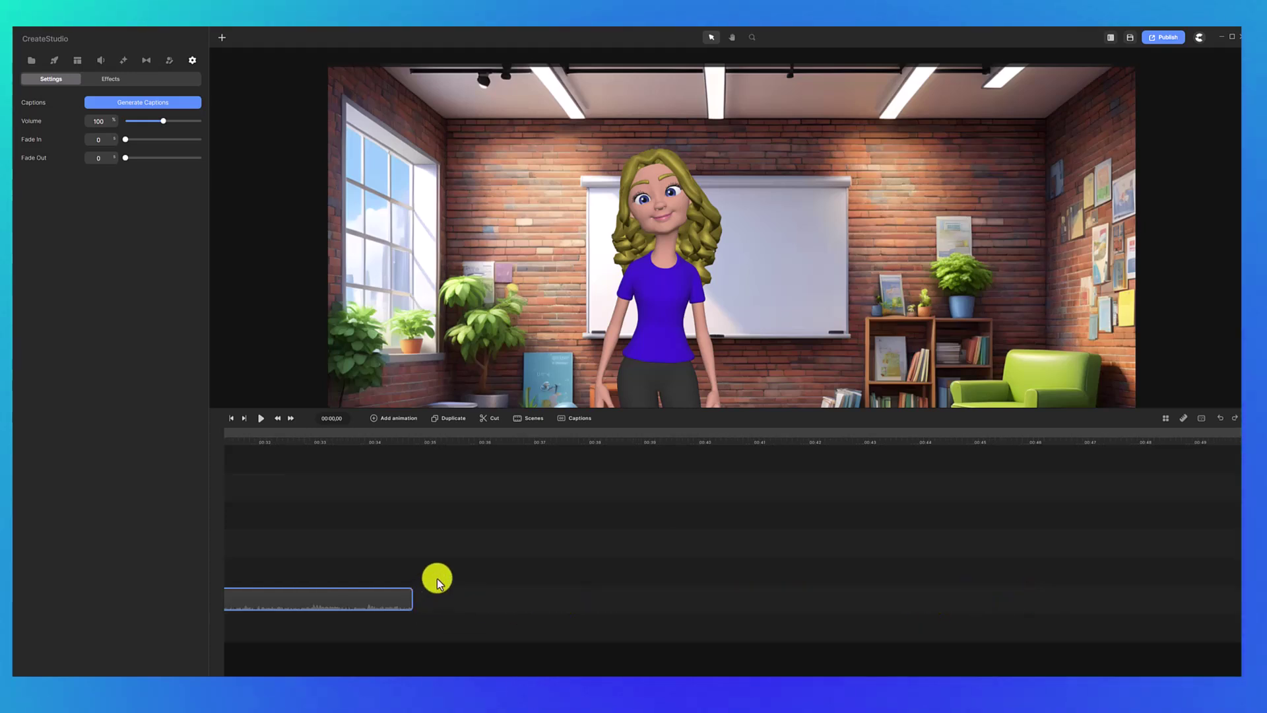
- Split the music at 00:12,20, delete the remainder and align its end with the other clips
left_click(392, 434)
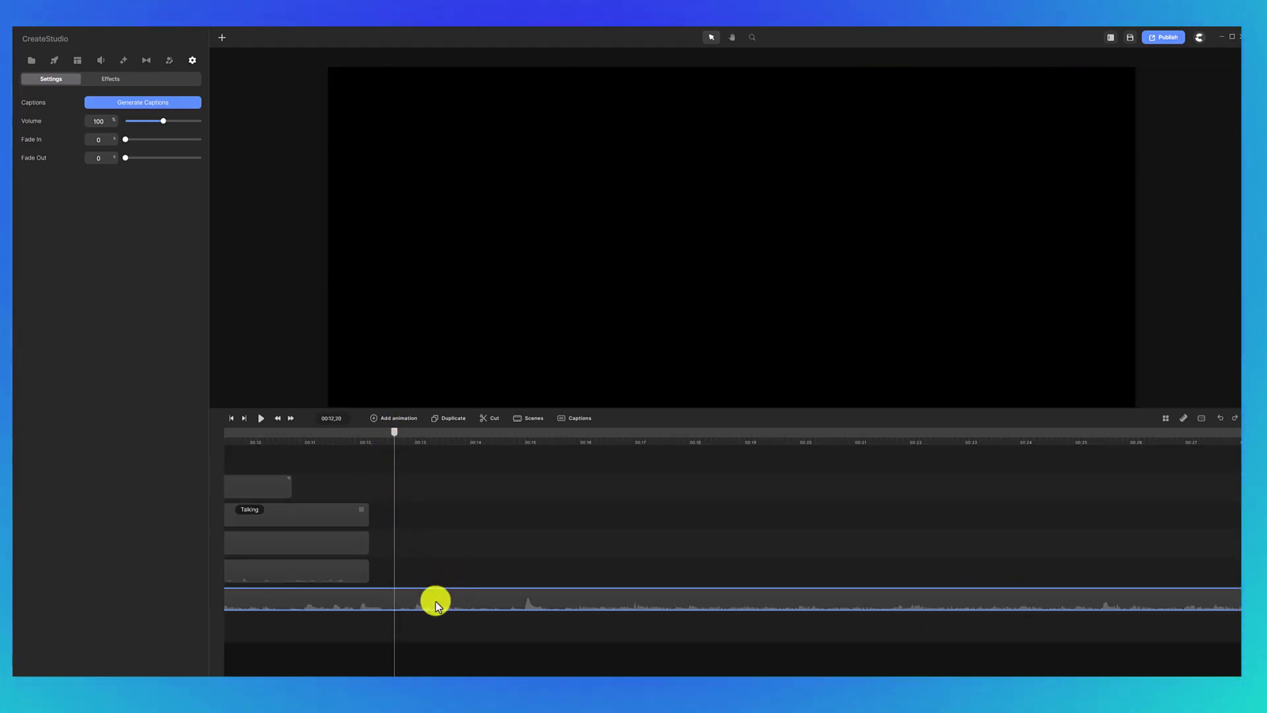
left_click(494, 421)
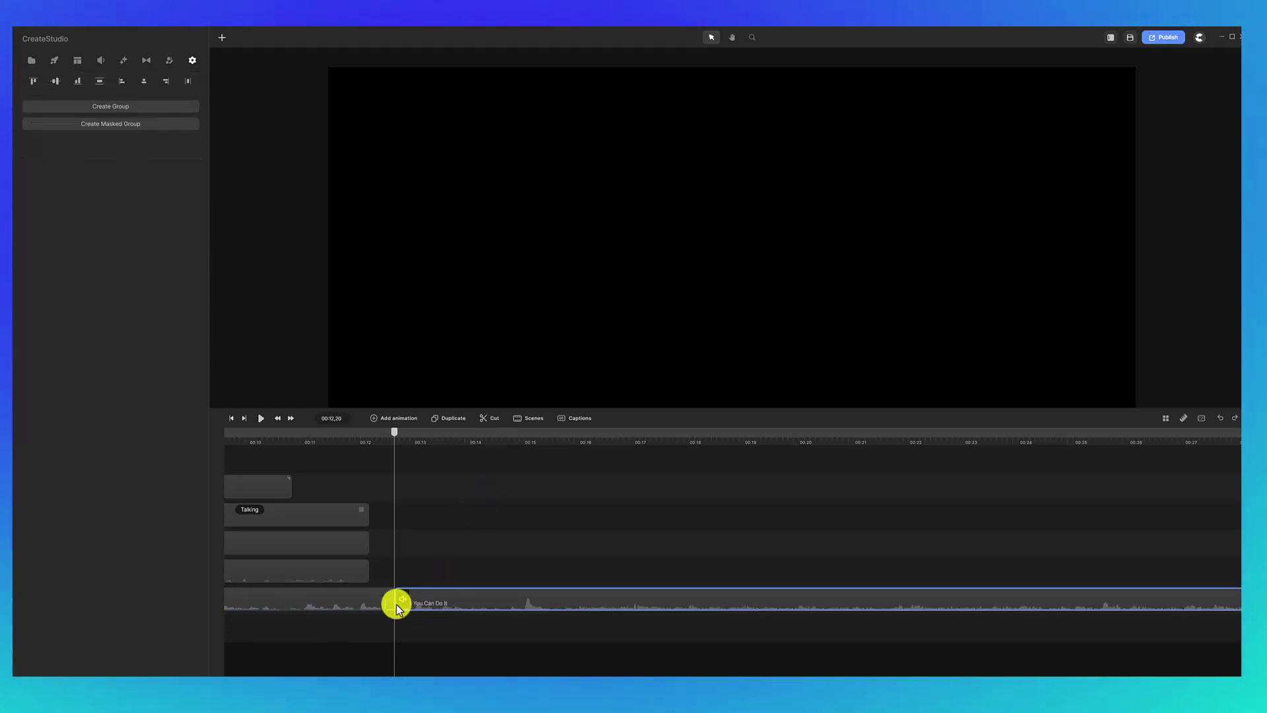
left_click(460, 600)
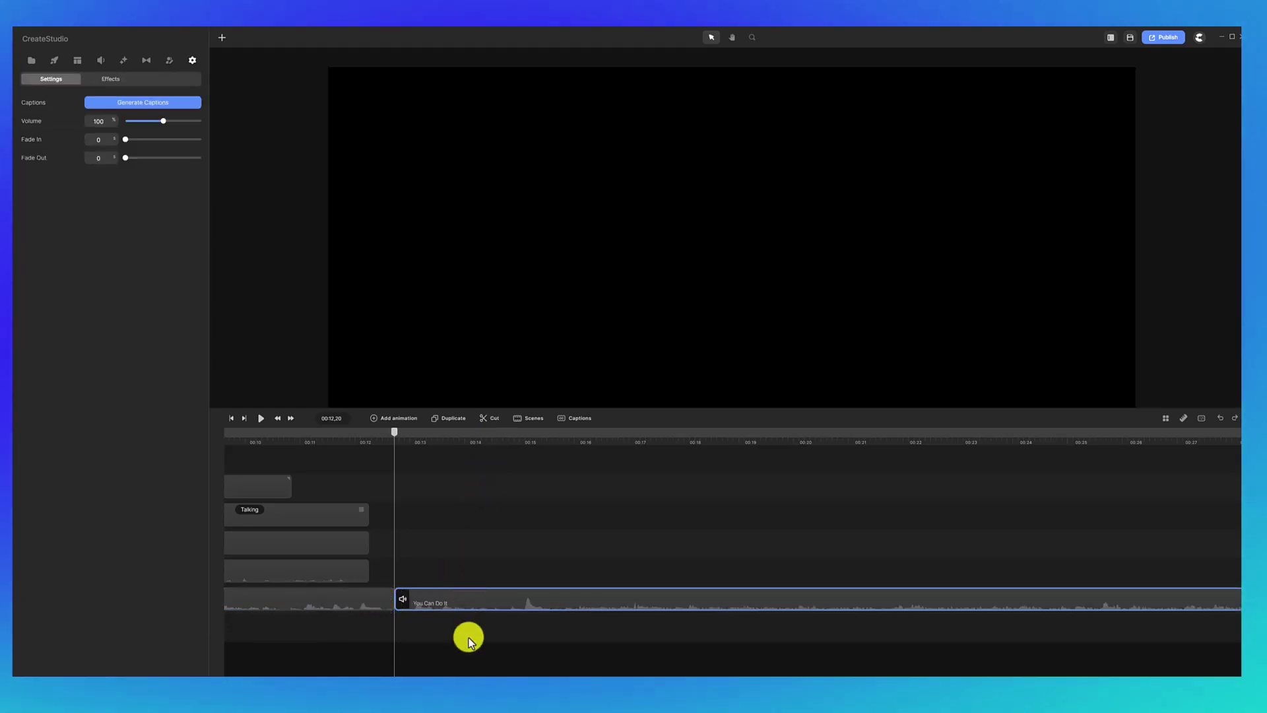
key("Delete")
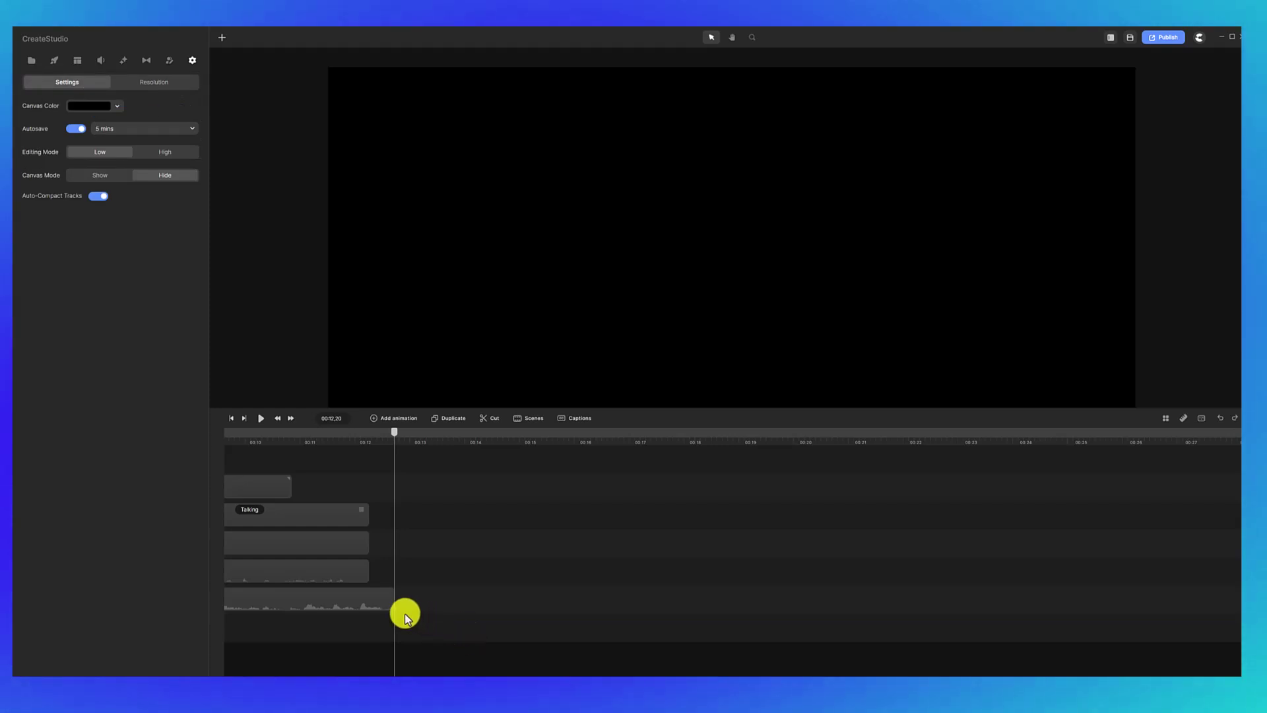
left_click(390, 606)
left_click_drag(390, 607, 371, 607)
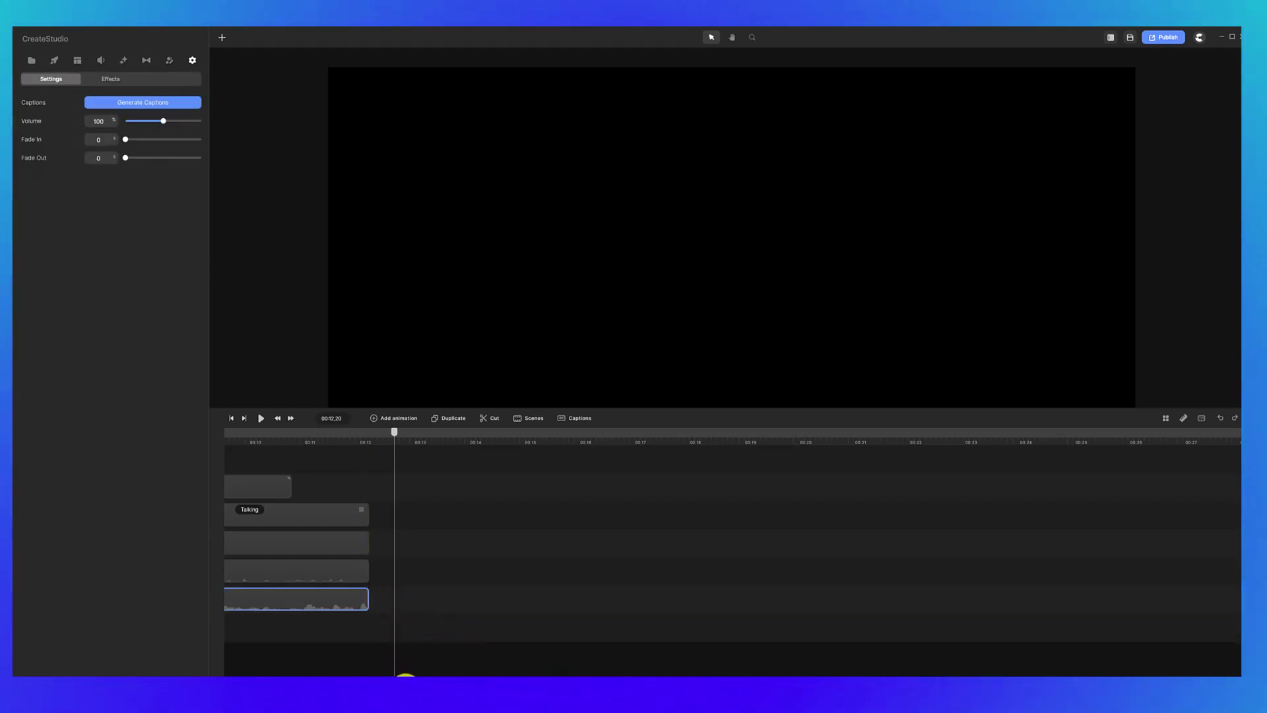
left_click_drag(405, 676, 351, 673)
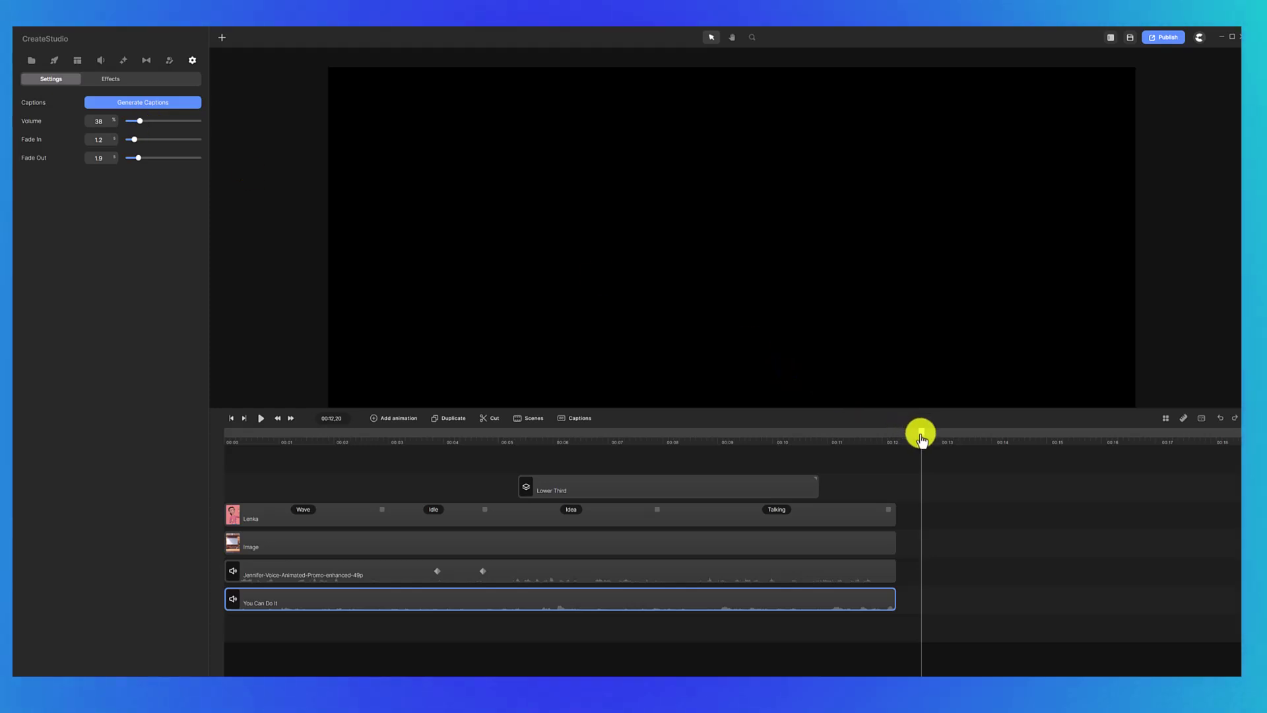
- Check the lower third at 00:08, then save the project and save it under a new name
left_click(288, 437)
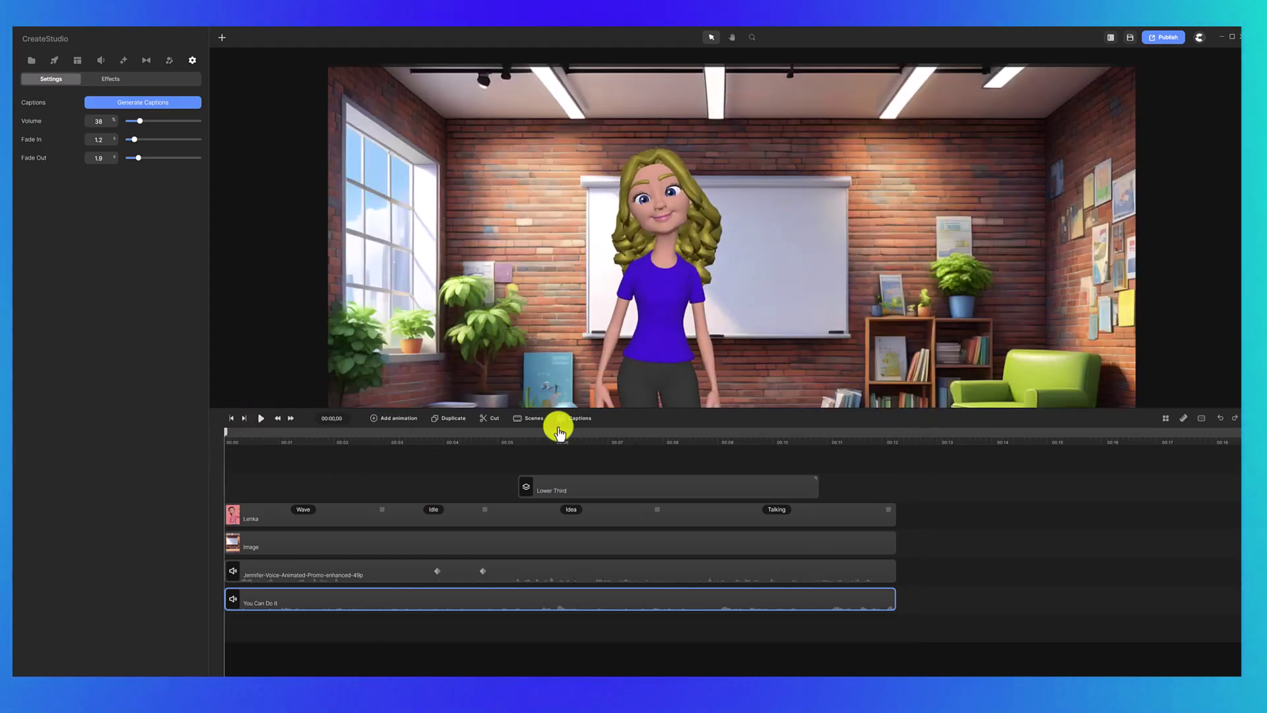
left_click(681, 432)
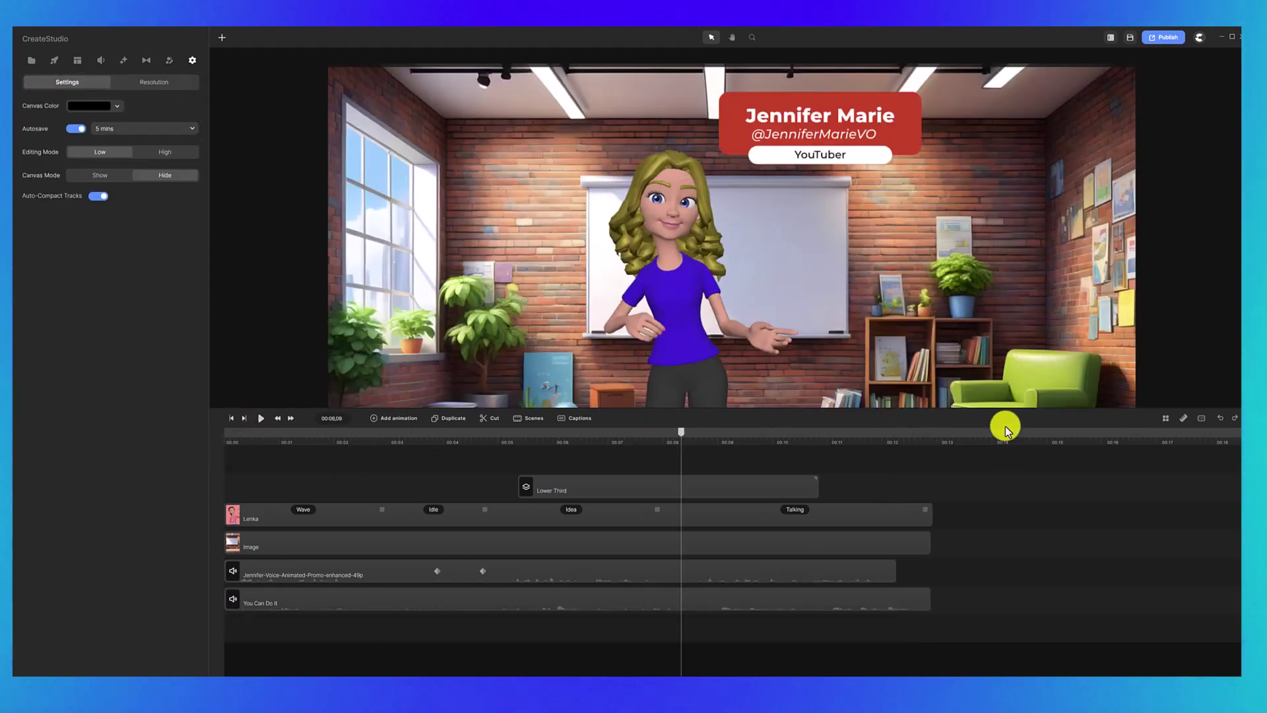
left_click(1130, 38)
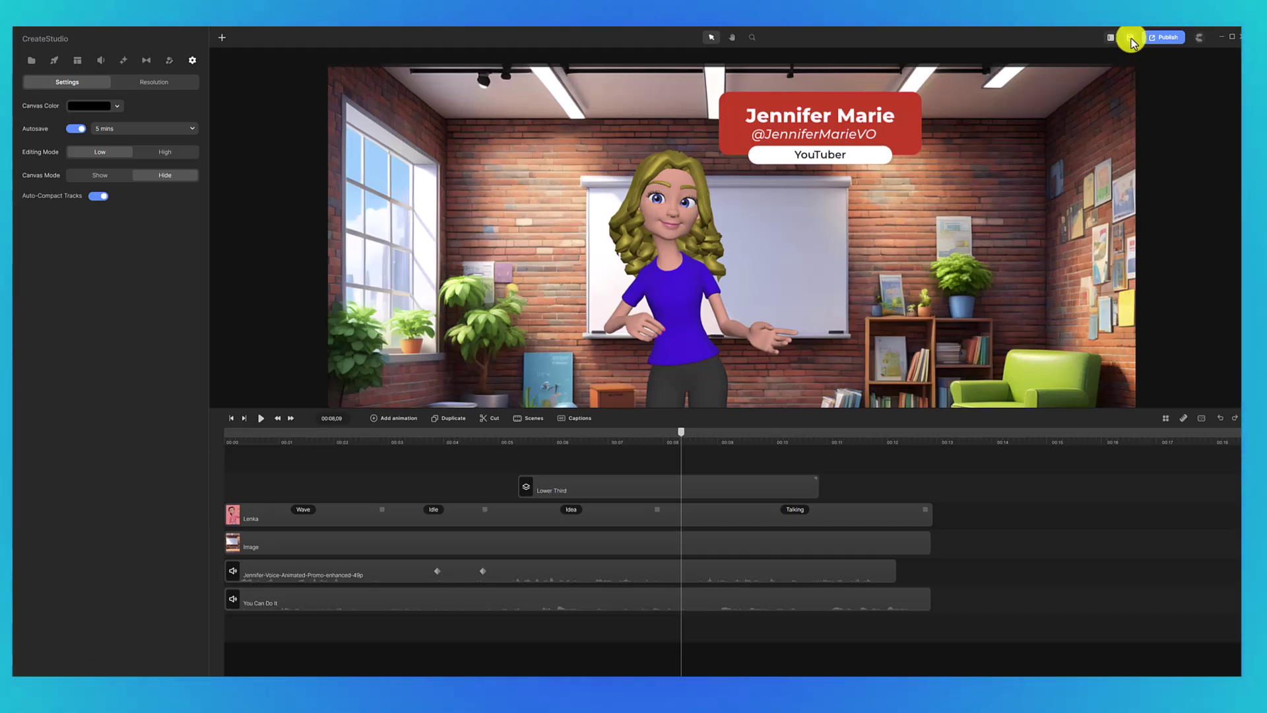
left_click(1199, 38)
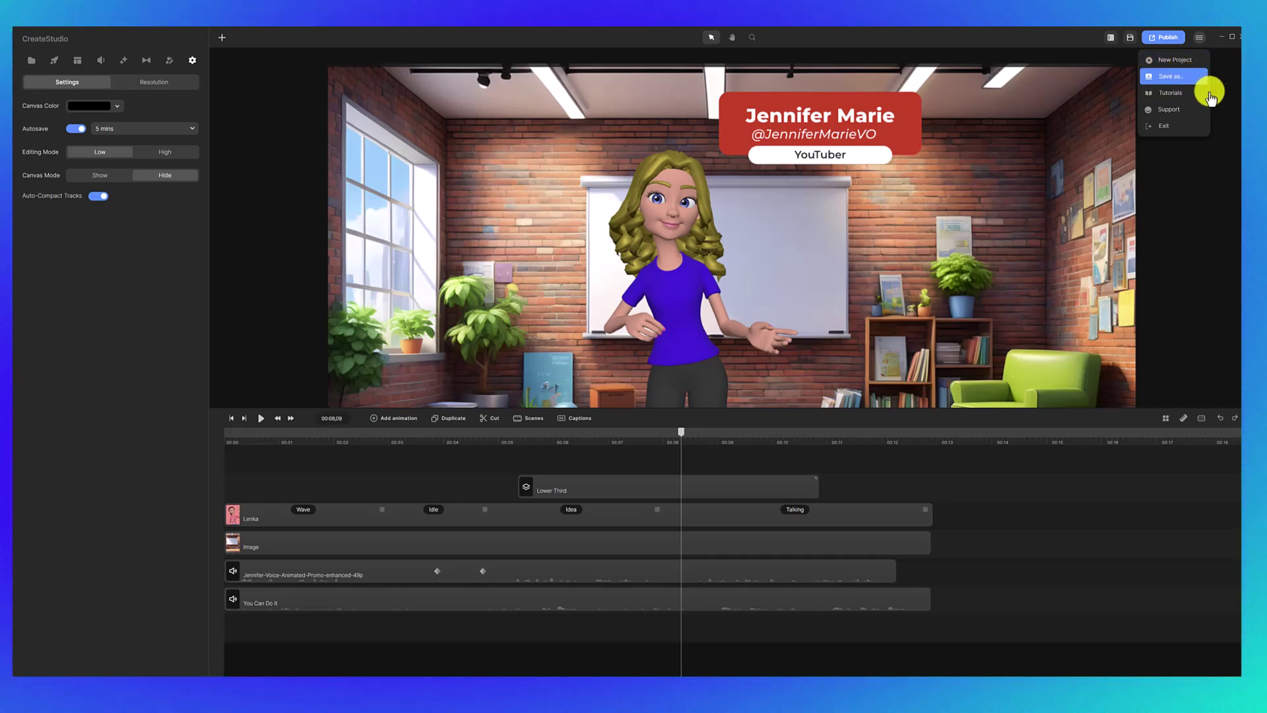
left_click(1195, 79)
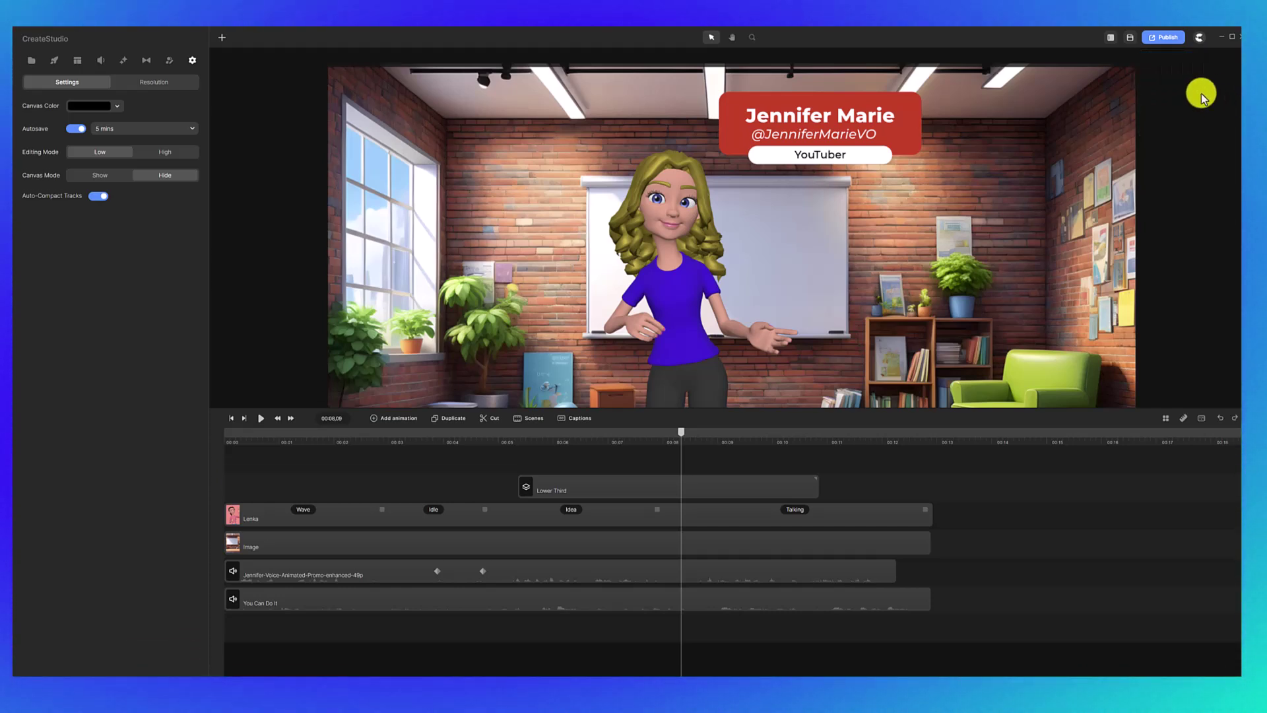
- Export a 1920×1080 Standard-quality MP4 to the Desktop under a pasted file name
left_click(1163, 40)
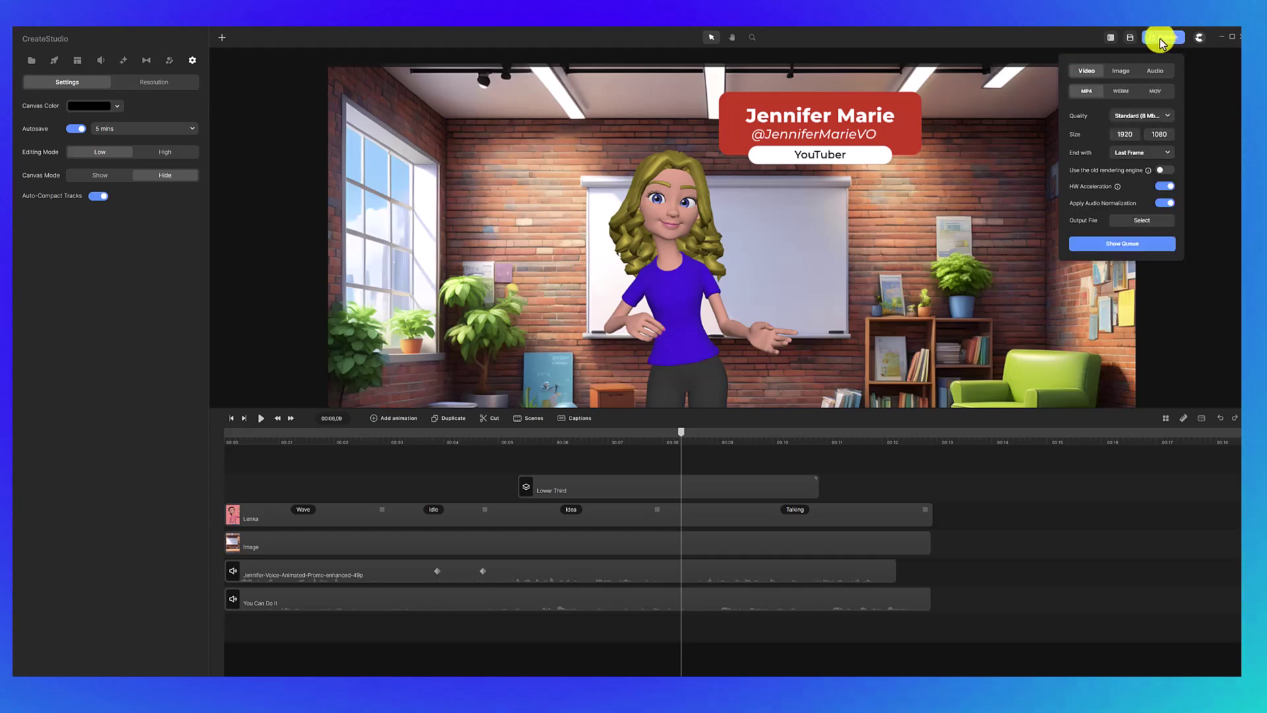
left_click(1147, 119)
left_click(1135, 153)
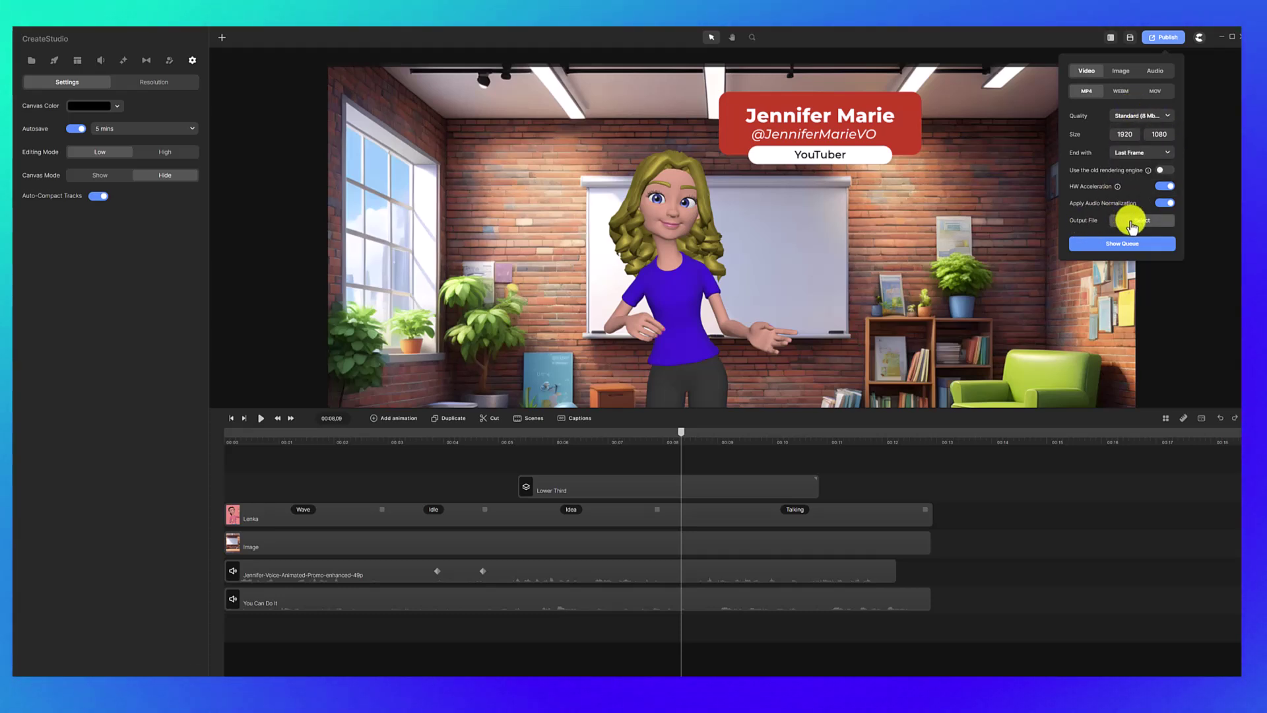
left_click(1133, 223)
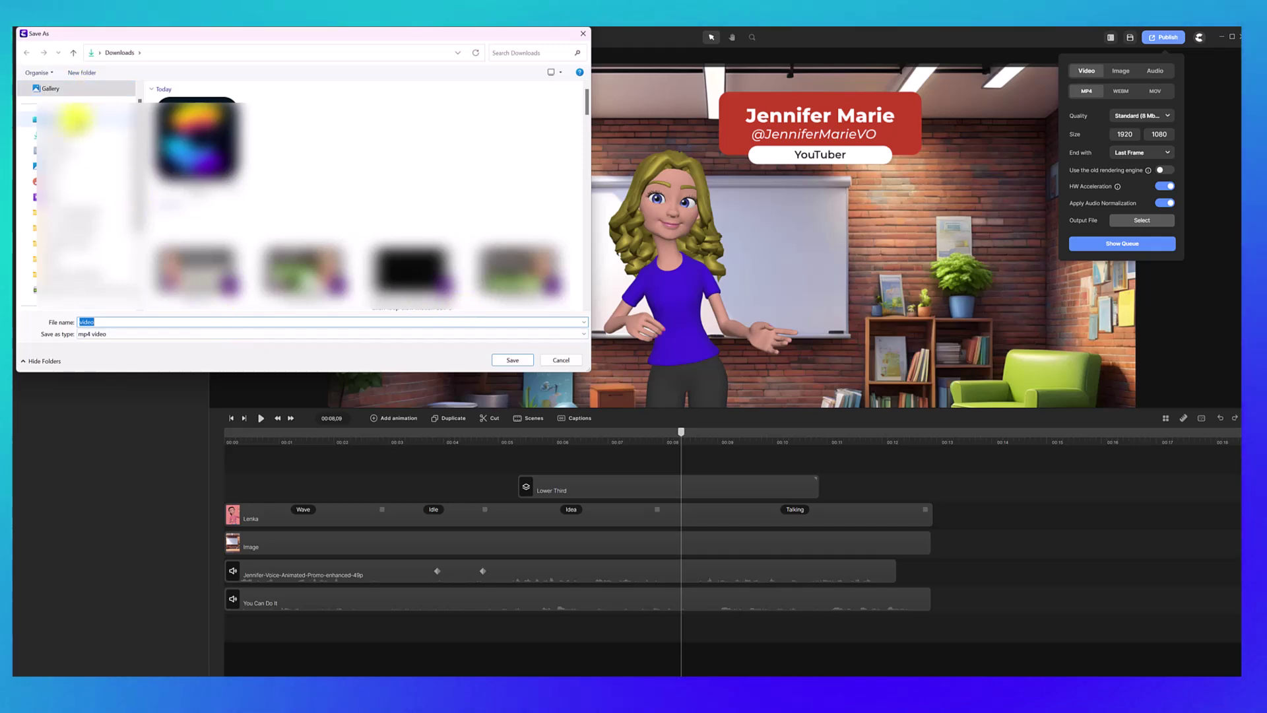
left_click(74, 119)
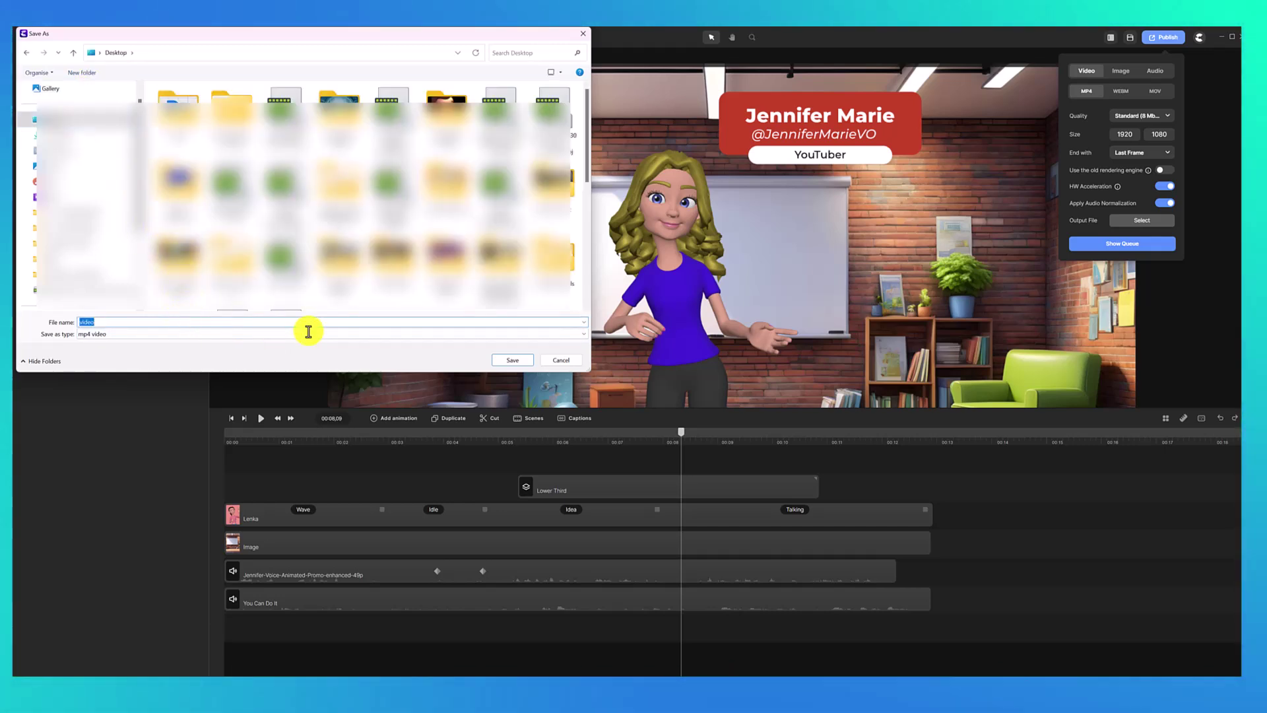
type("Jennifer-Marie-Promo-Video-CS")
left_click(508, 359)
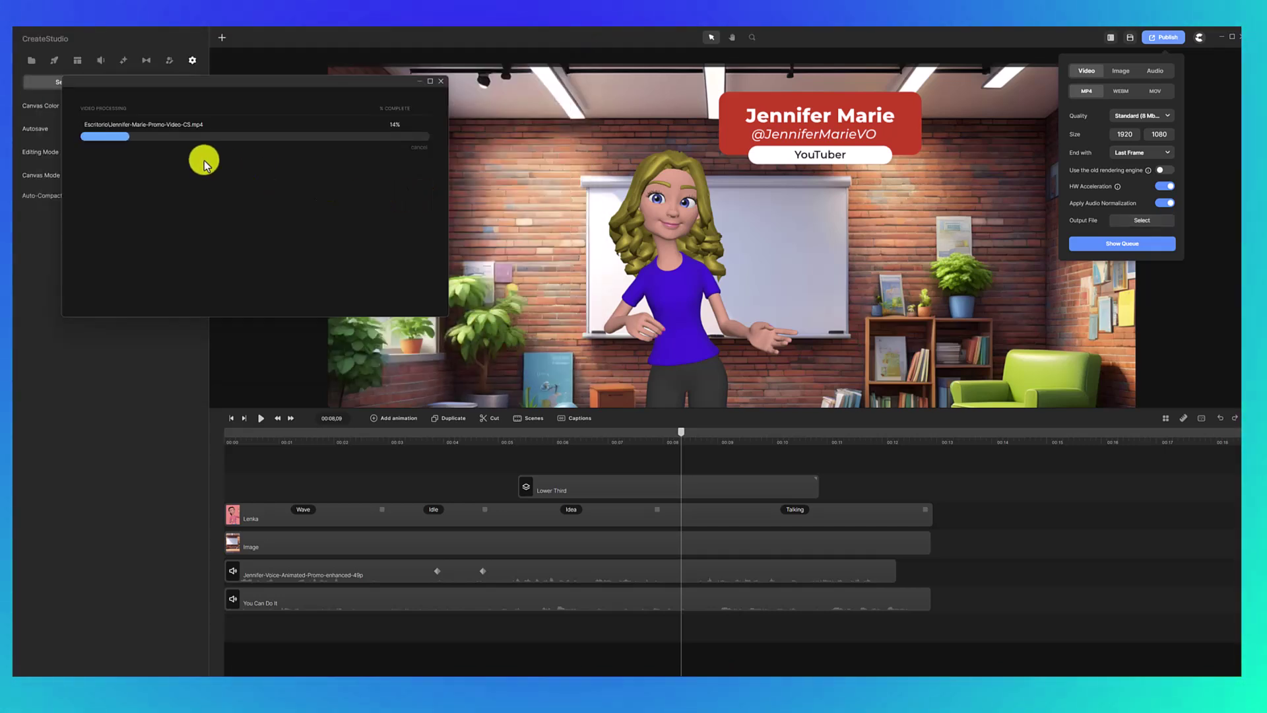